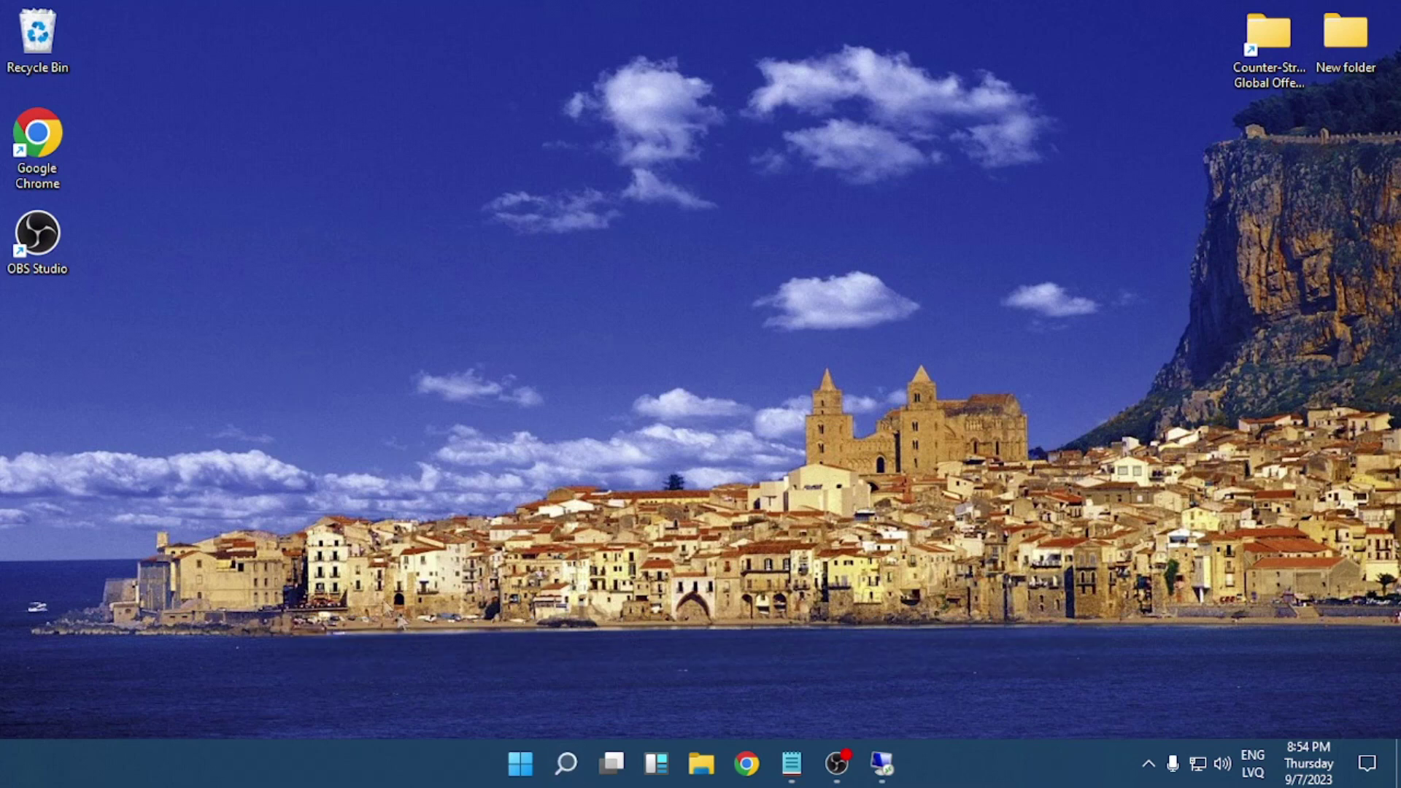
# Step: Run ipconfig in Command Prompt and copy the default gateway 192.168.0.1
pyautogui.click(558, 764)
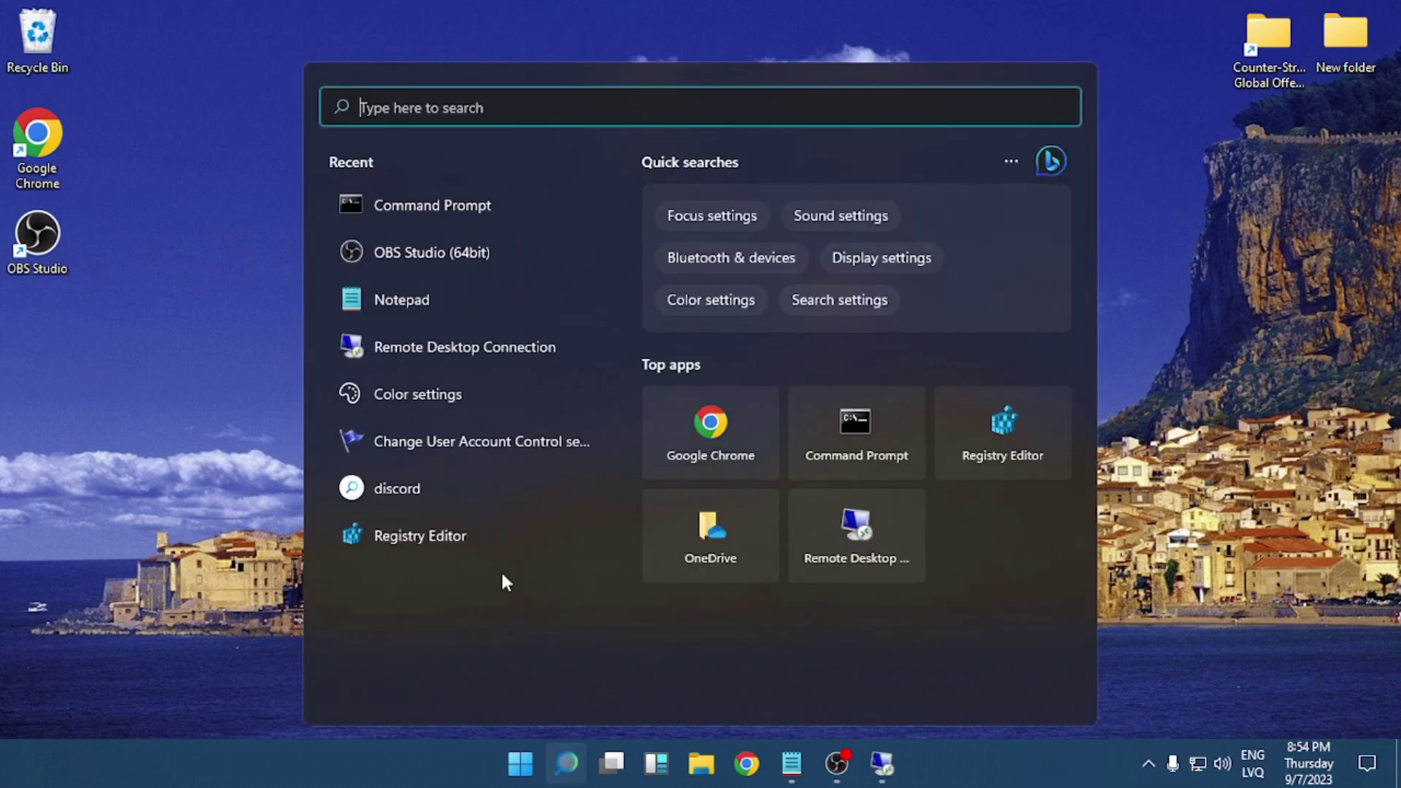
pyautogui.write('cmd')
pyautogui.press('Return')
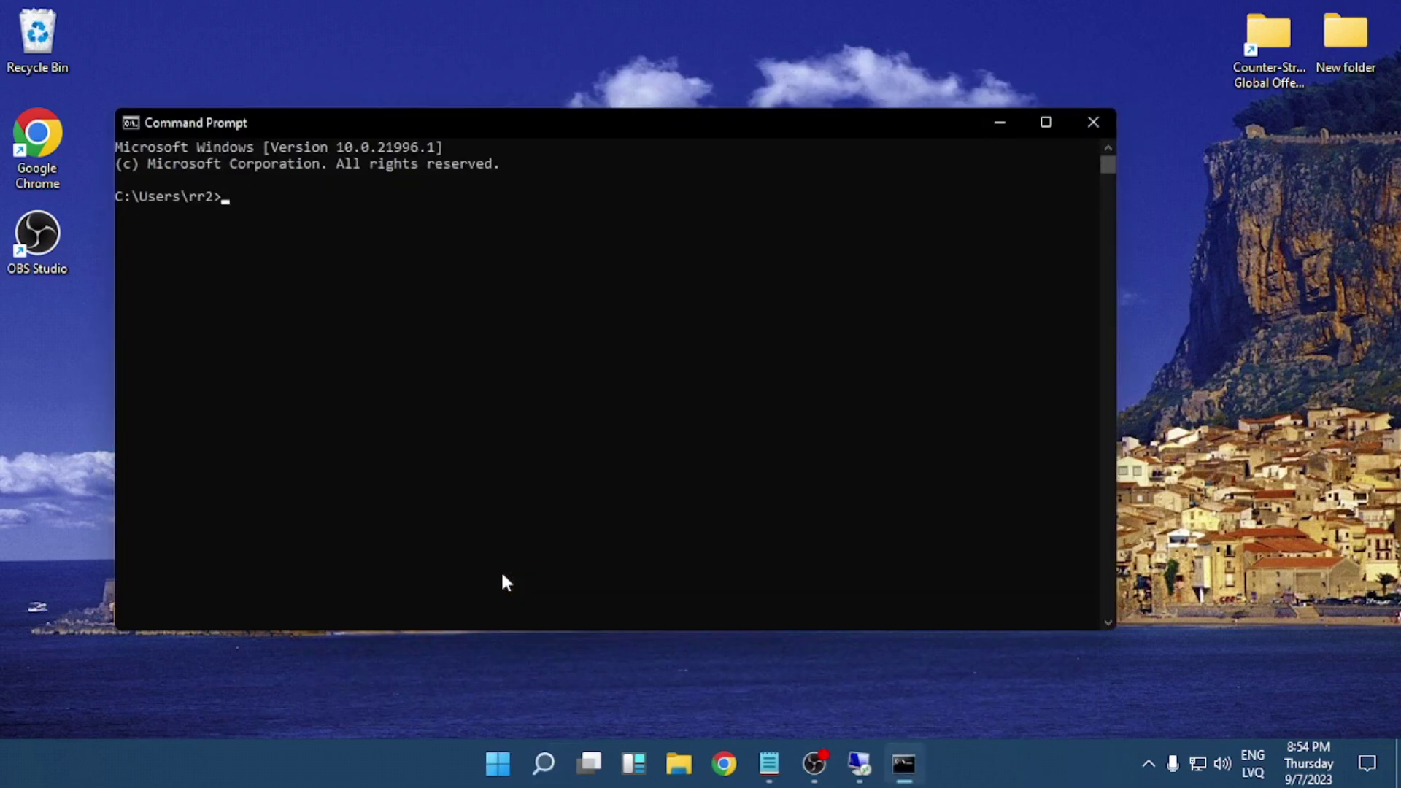
pyautogui.write('ipconfig')
pyautogui.press('Return')
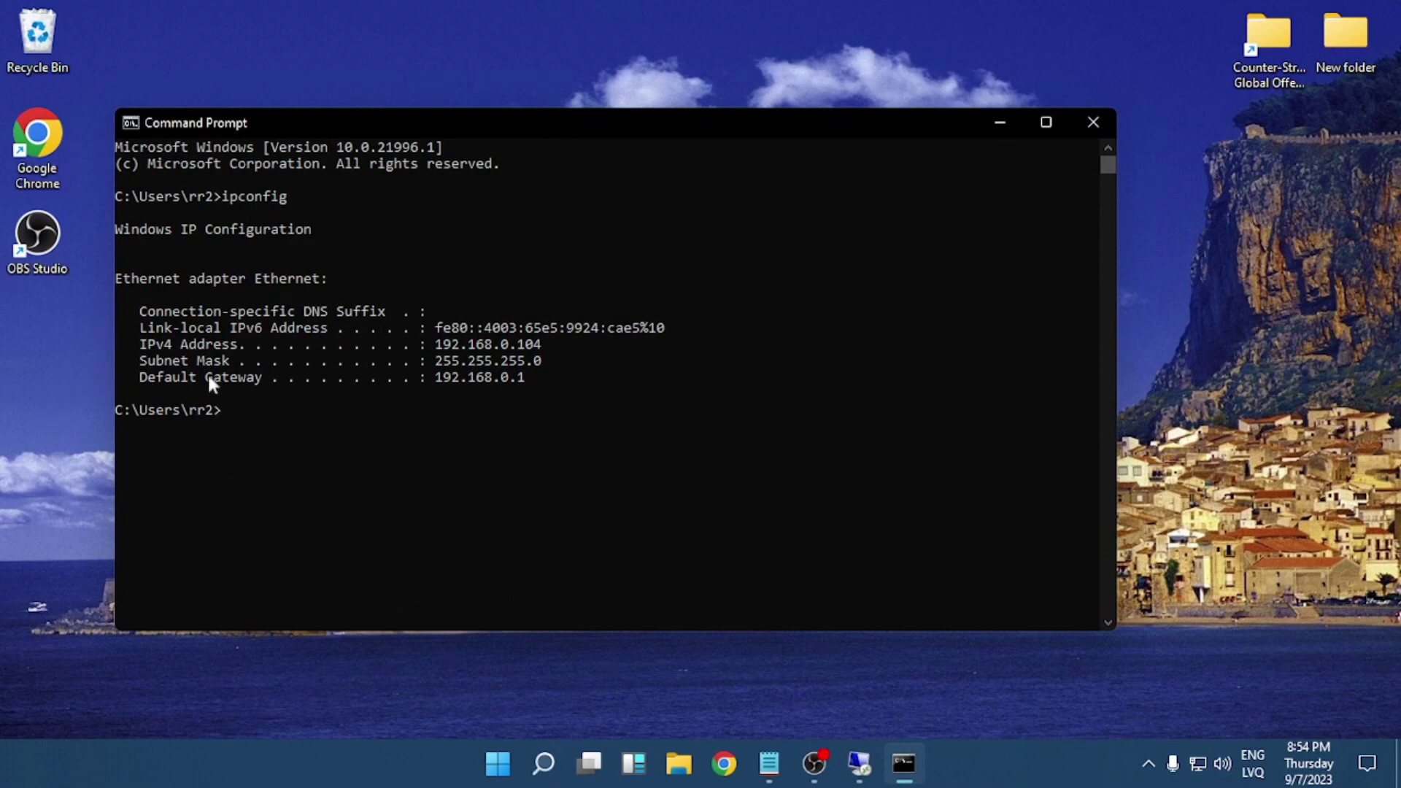
pyautogui.moveTo(436, 378); pyautogui.dragTo(541, 386)
pyautogui.hotkey('ctrl', 'c')
# Step: Load the router at 192.168.0.1 in Chrome and reach NAT Forwarding > Virtual Servers
pyautogui.click(724, 763)
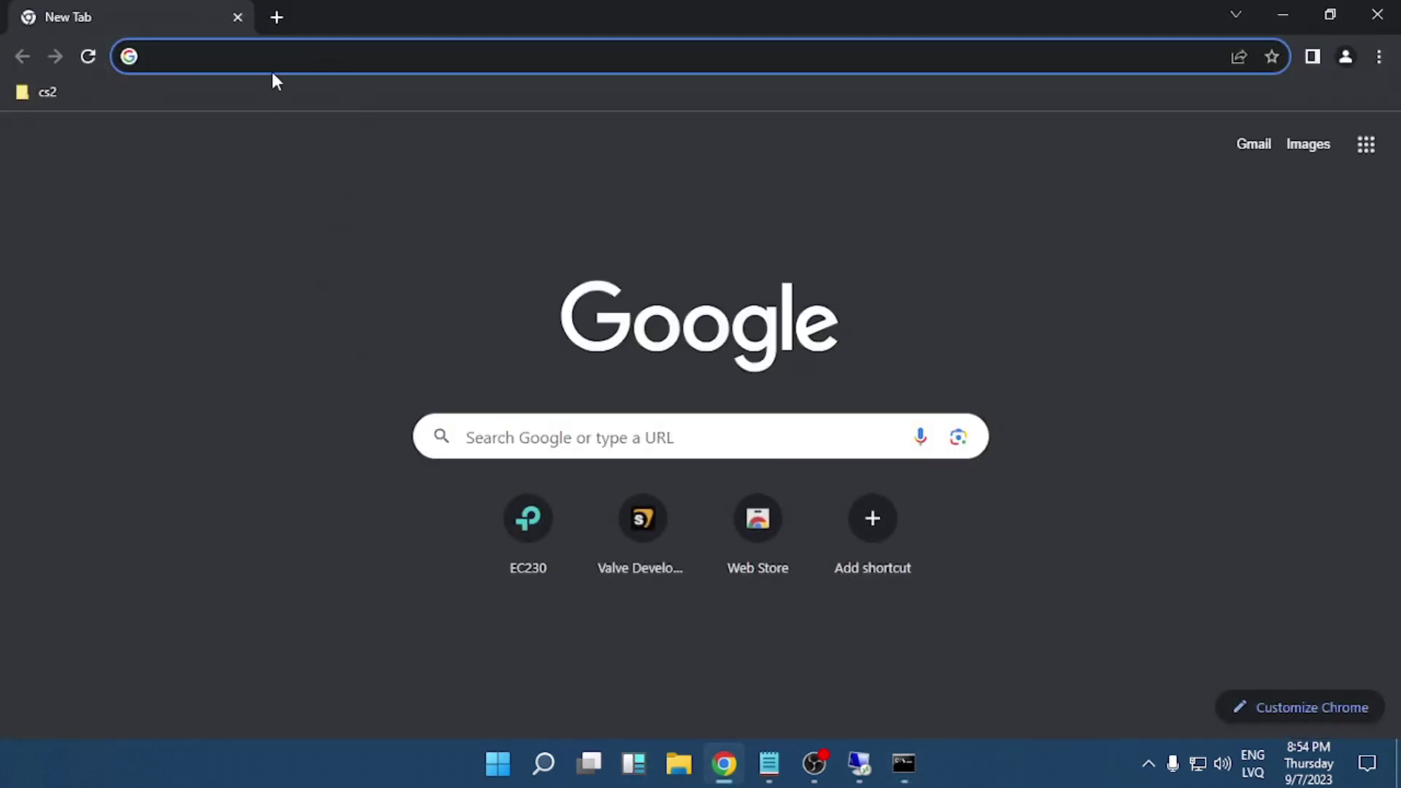
pyautogui.hotkey('ctrl', 'v')
pyautogui.press('Return')
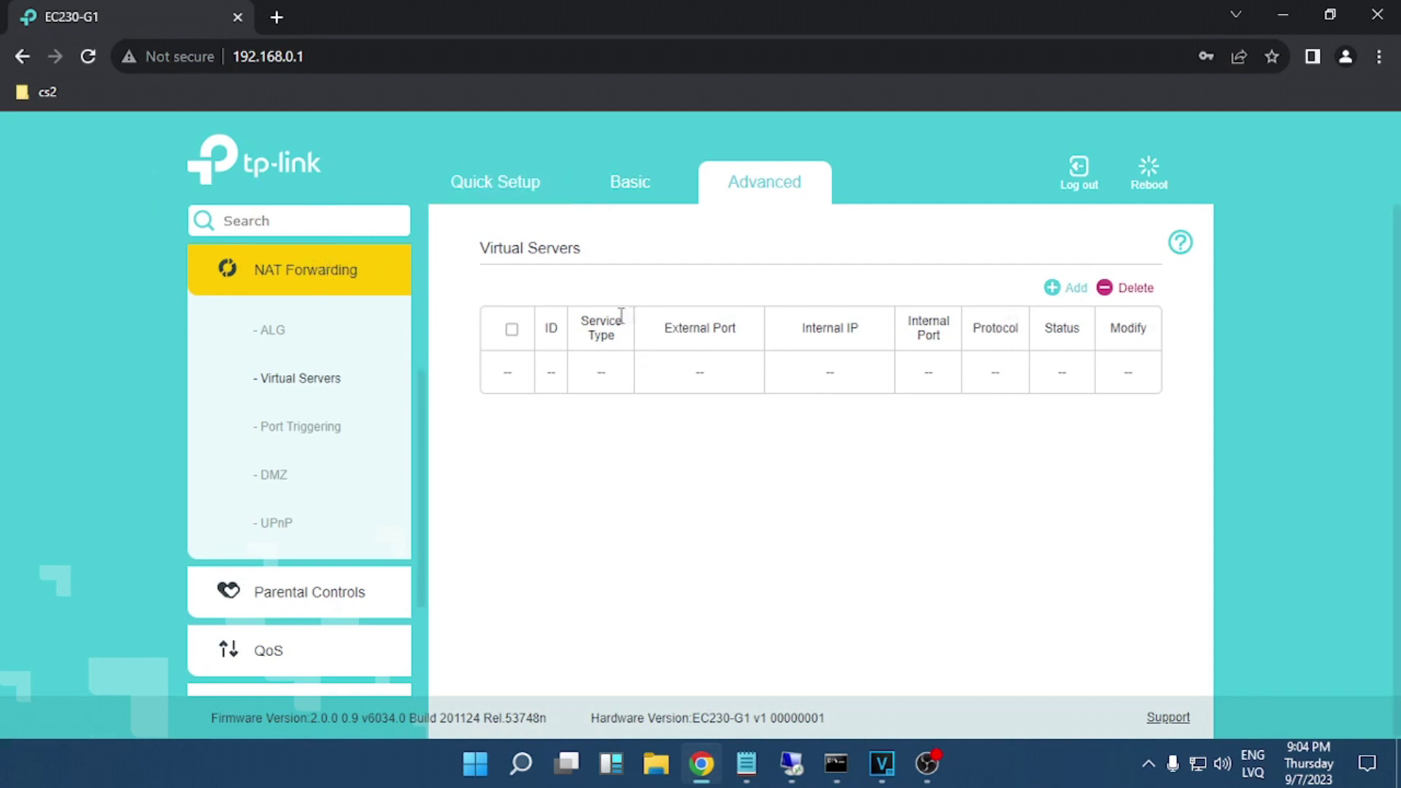
pyautogui.scroll(1, 299, 329)
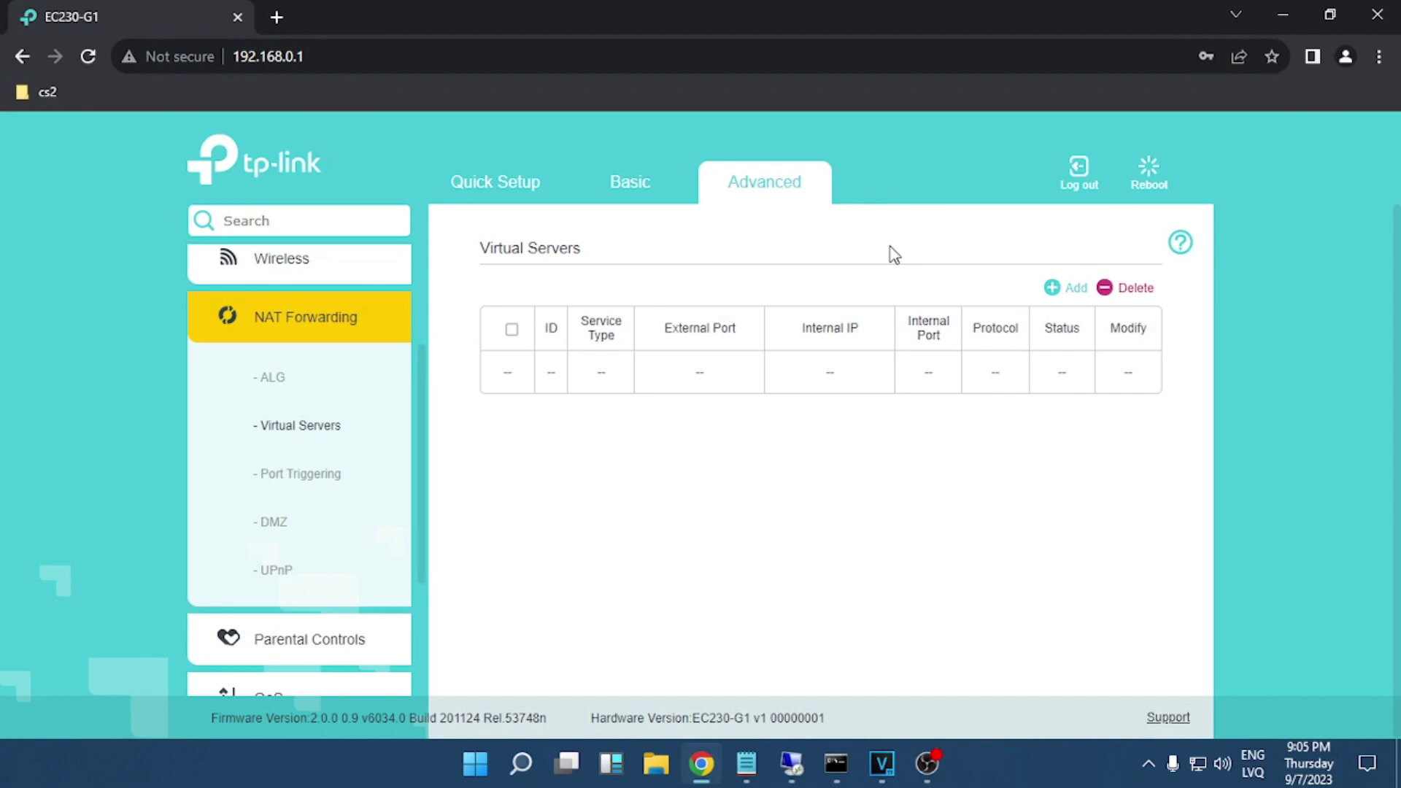
# Step: Add a new virtual server entry with external port 27015
pyautogui.click(1071, 287)
pyautogui.scroll(-1, 852, 476)
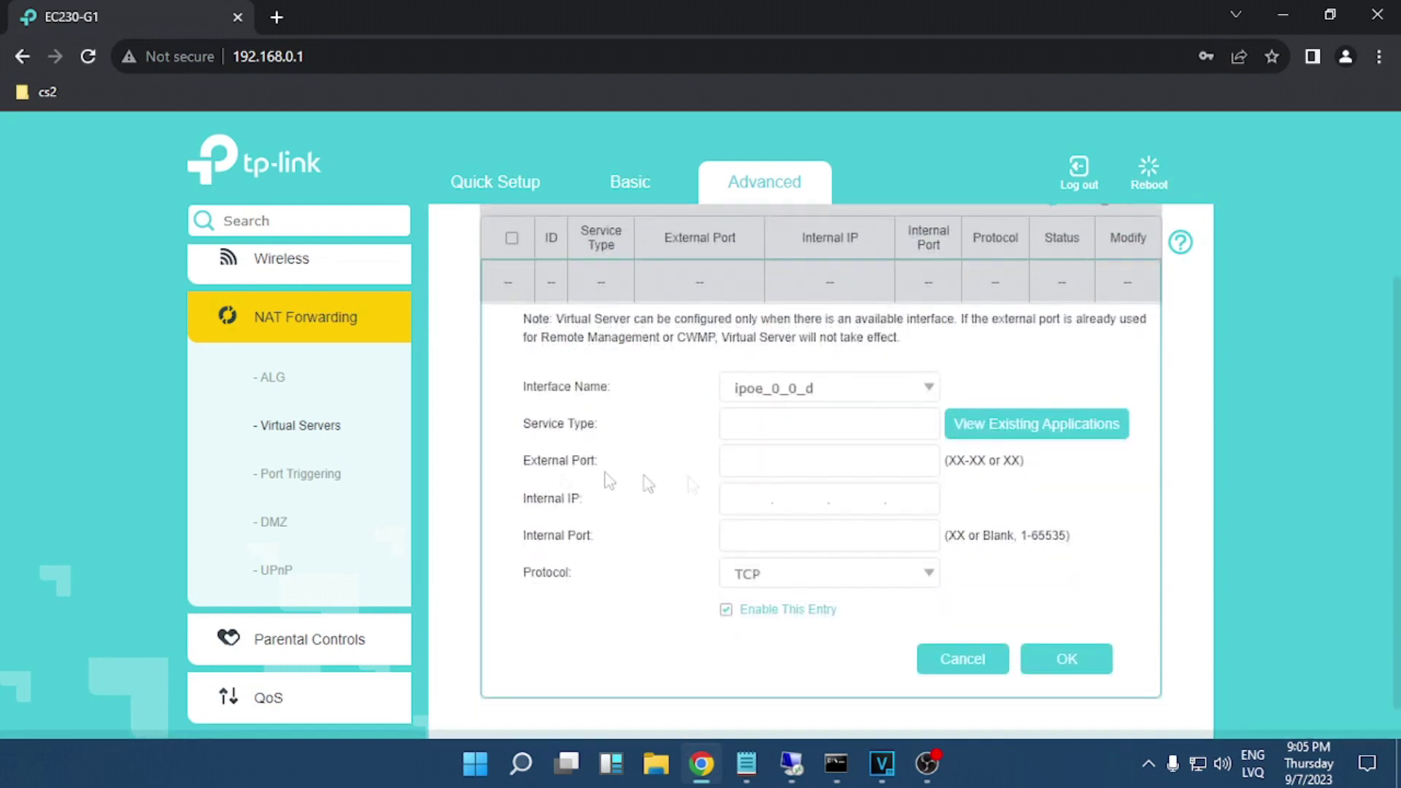
pyautogui.scroll(-1, 730, 467)
pyautogui.click(756, 460)
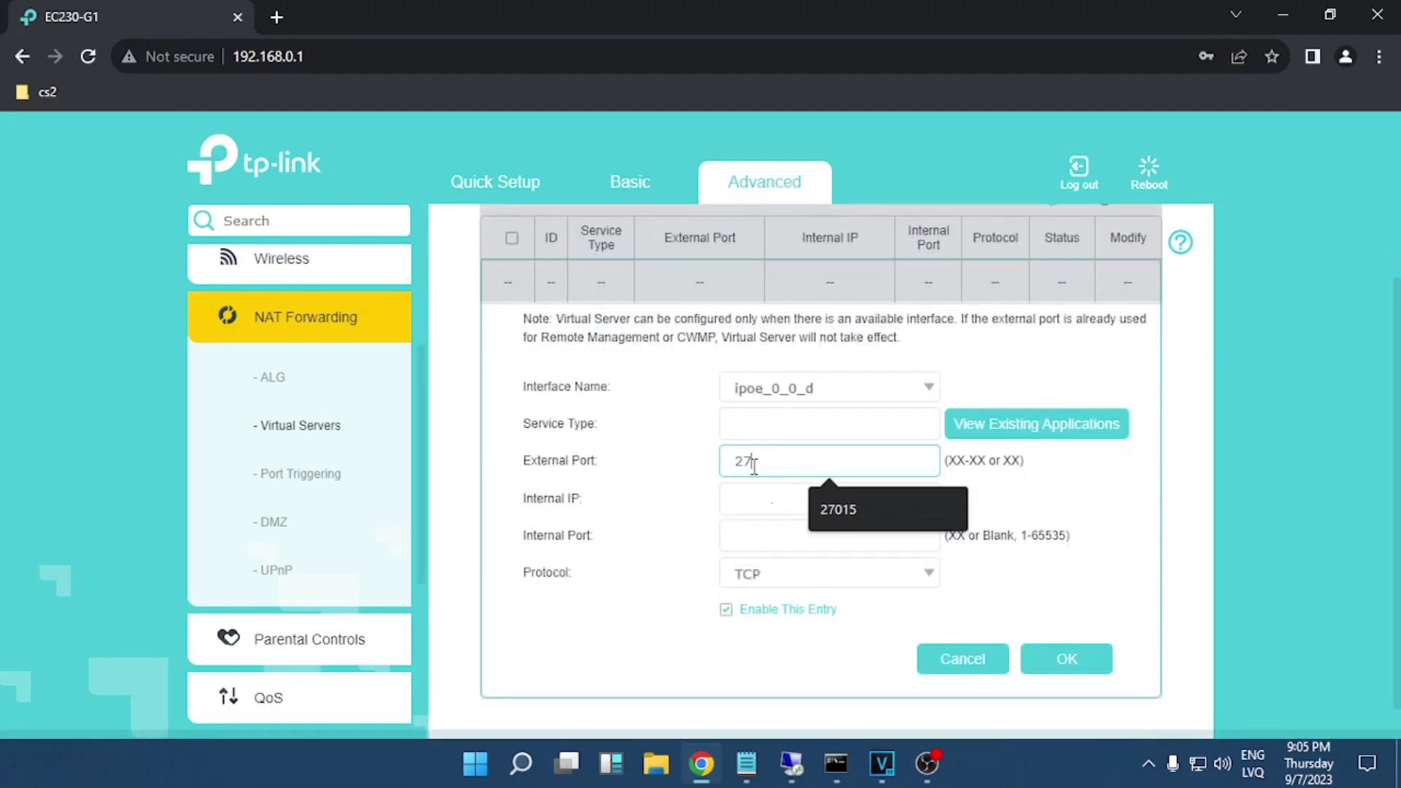
pyautogui.write('27015')
pyautogui.click(513, 511)
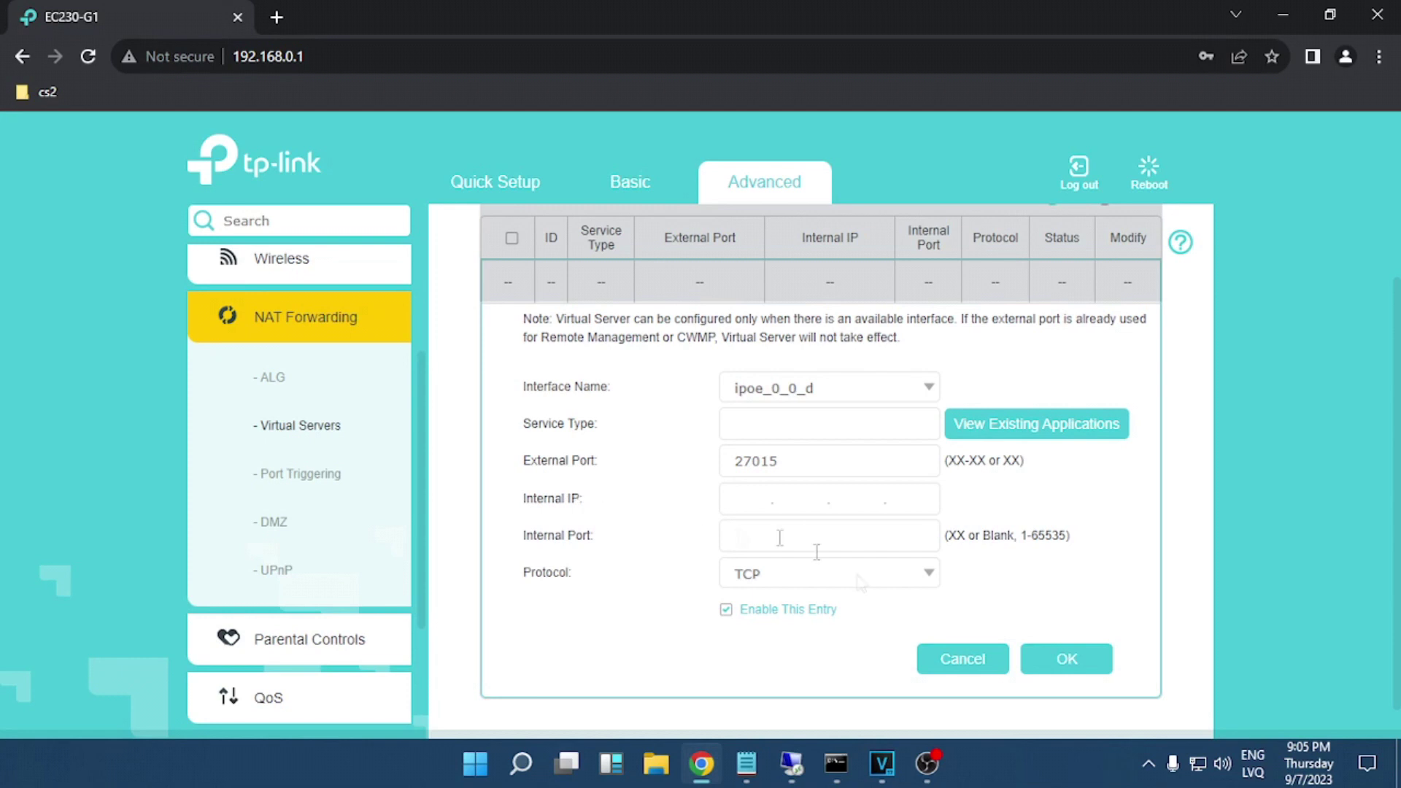
# Step: Enter the PC's IPv4 address 192.168.0.104 from ipconfig as the internal IP
pyautogui.click(839, 778)
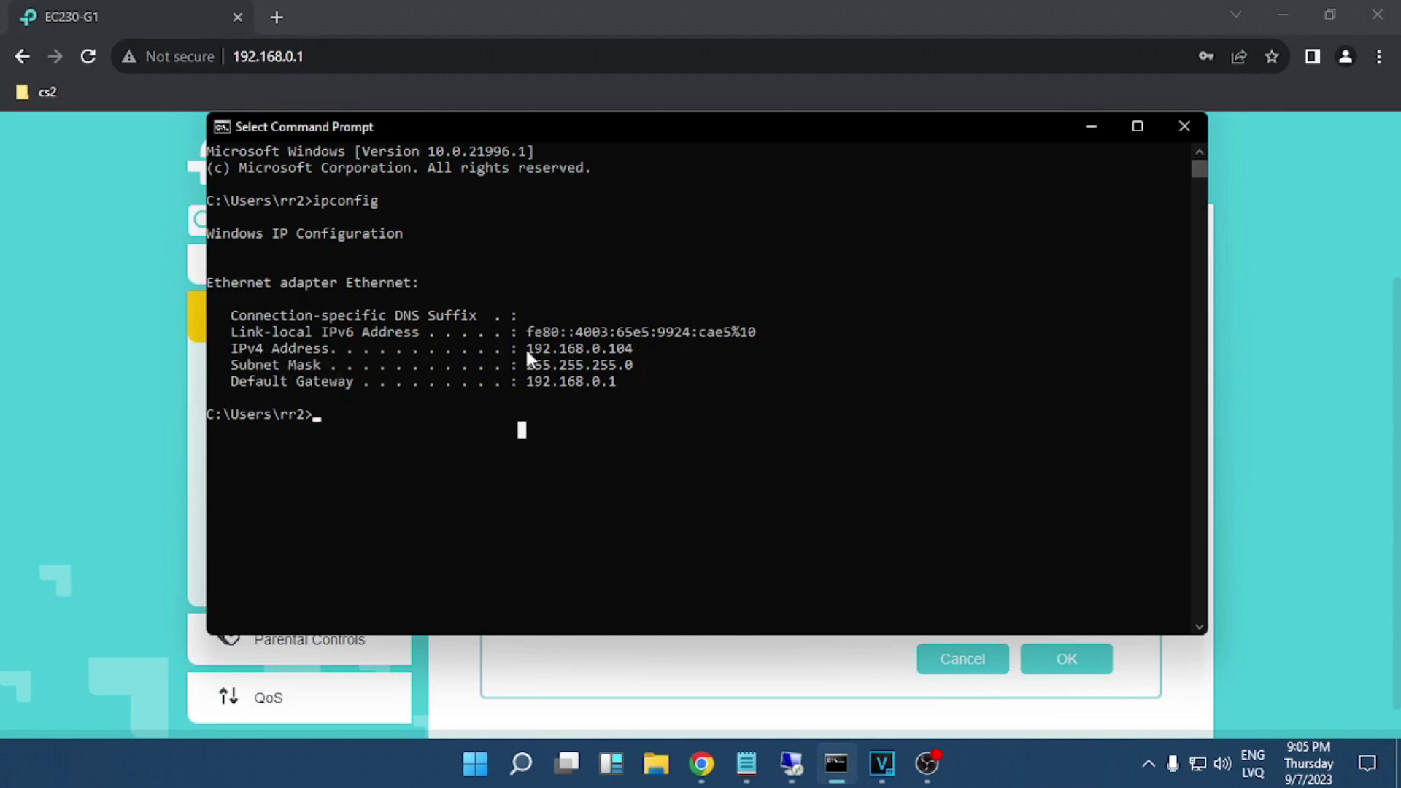
pyautogui.moveTo(524, 348); pyautogui.dragTo(633, 348)
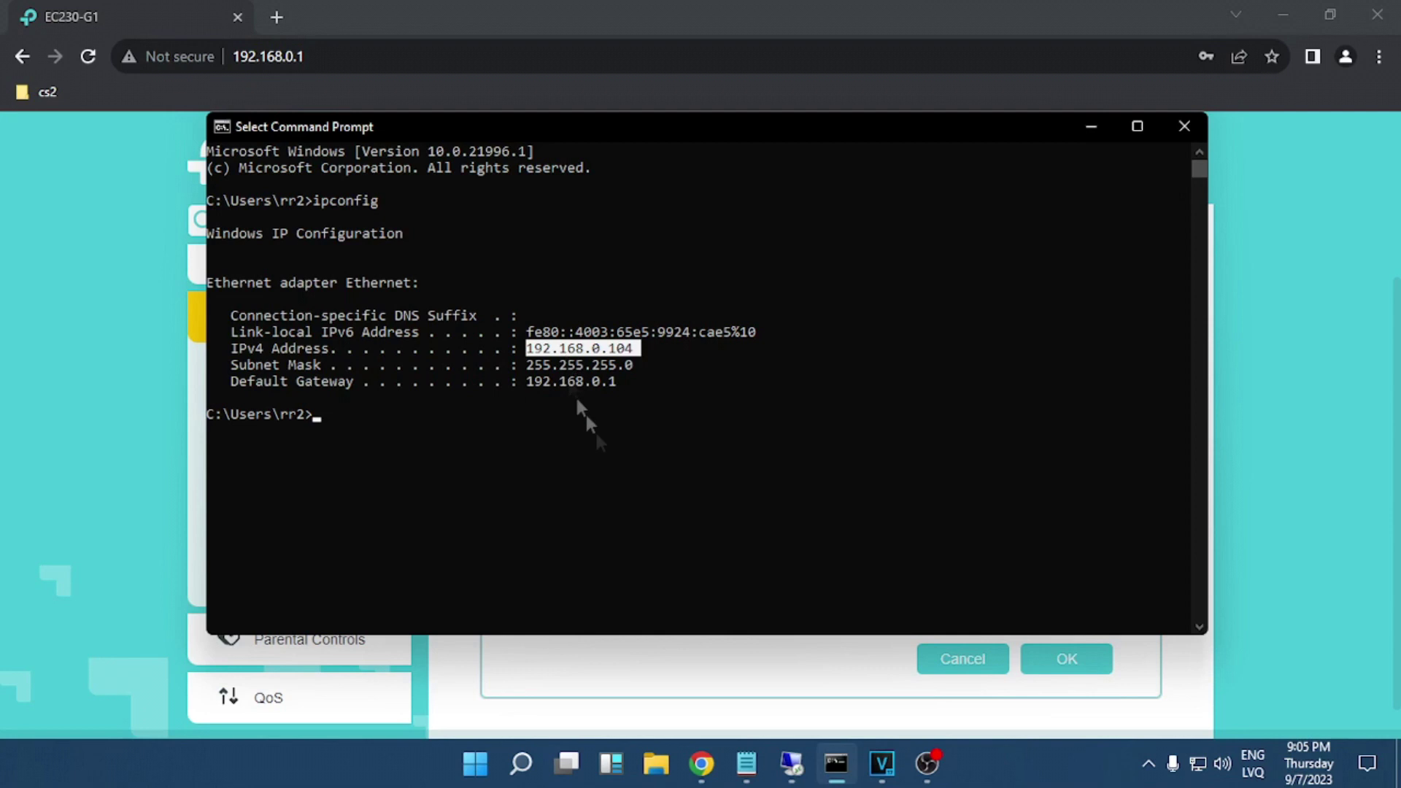
pyautogui.click(676, 665)
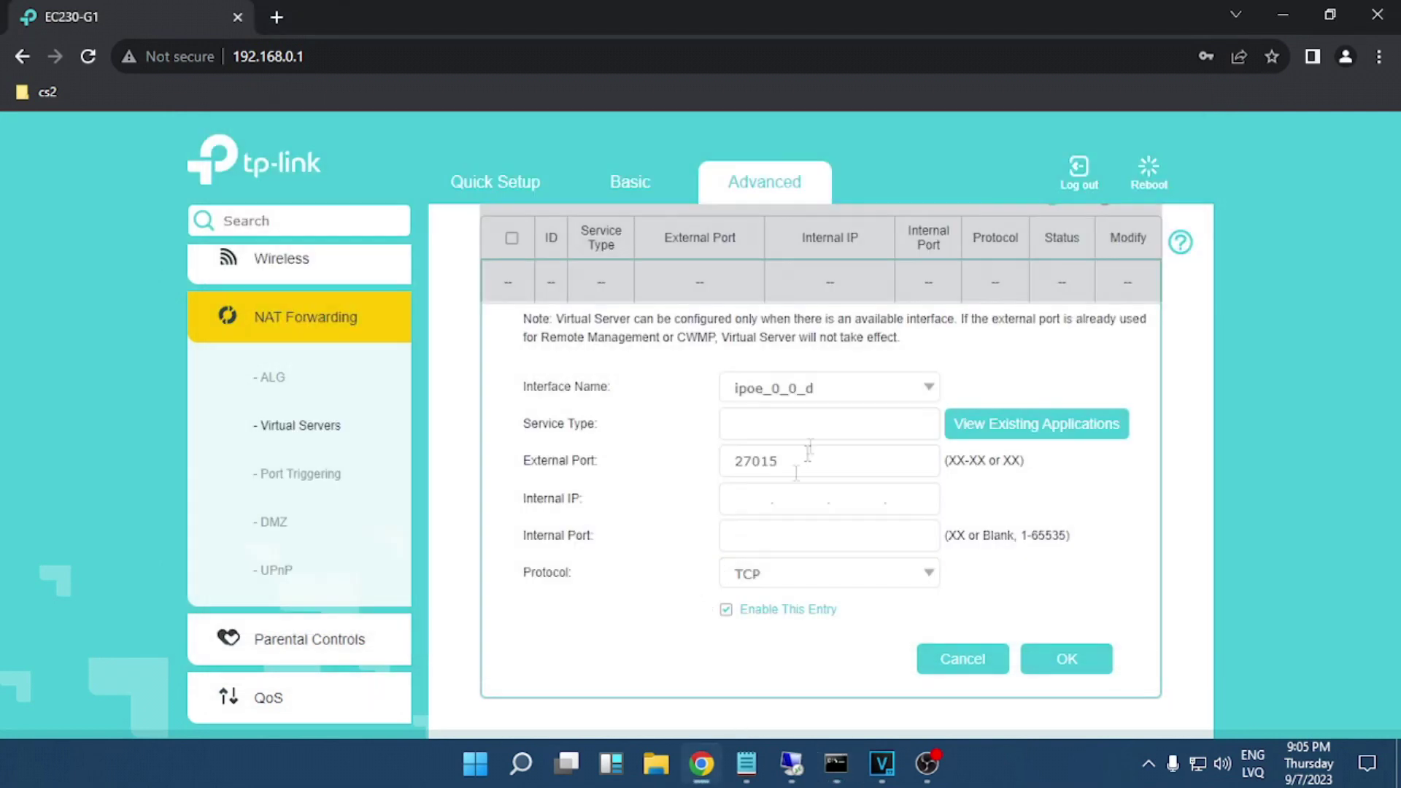
pyautogui.click(748, 509)
pyautogui.write('192.168')
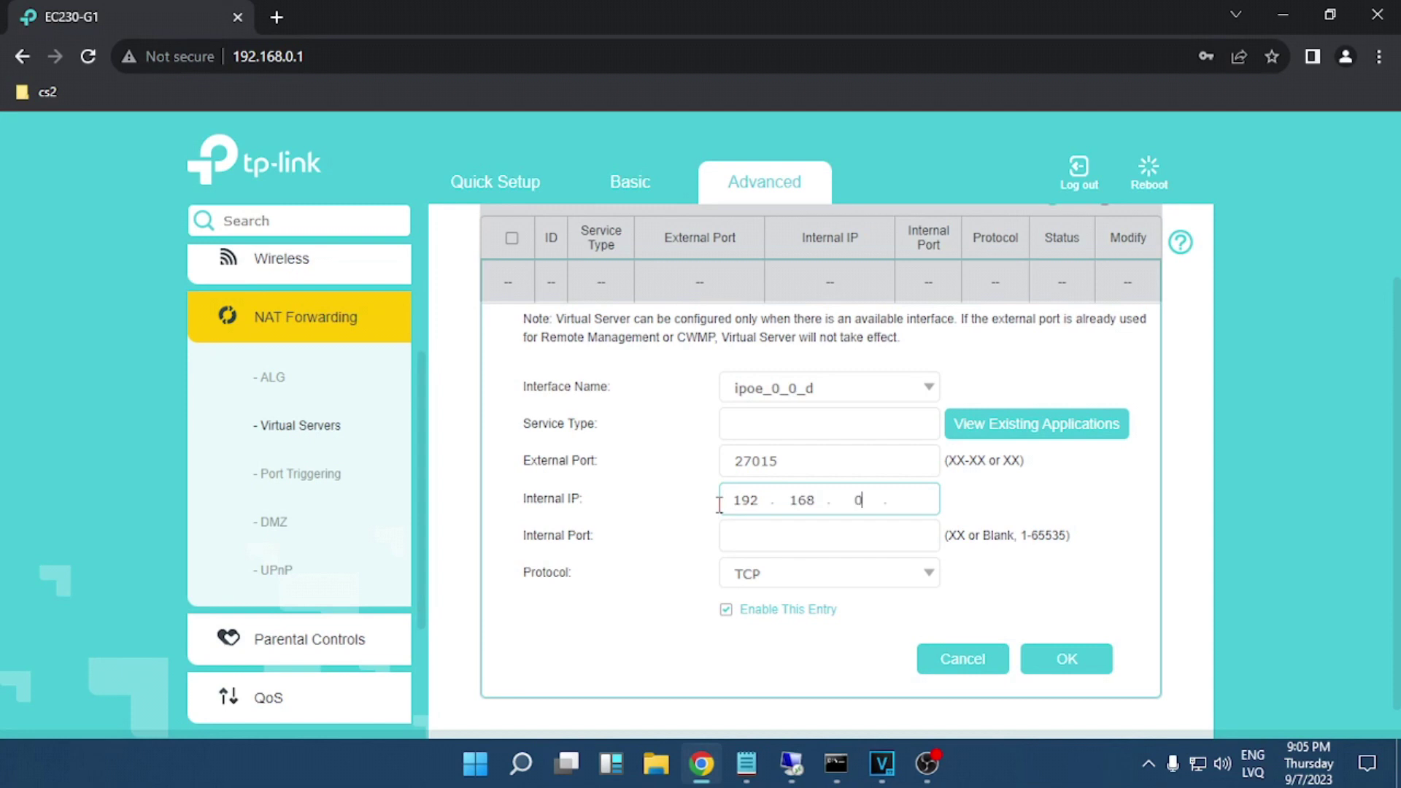
pyautogui.hotkey('alt', 'Tab')
pyautogui.hotkey('alt', 'Tab')
pyautogui.write('0')
pyautogui.click(888, 498)
pyautogui.write('104')
# Step: Set internal port 27015 and save the TCP forwarding rule
pyautogui.click(730, 540)
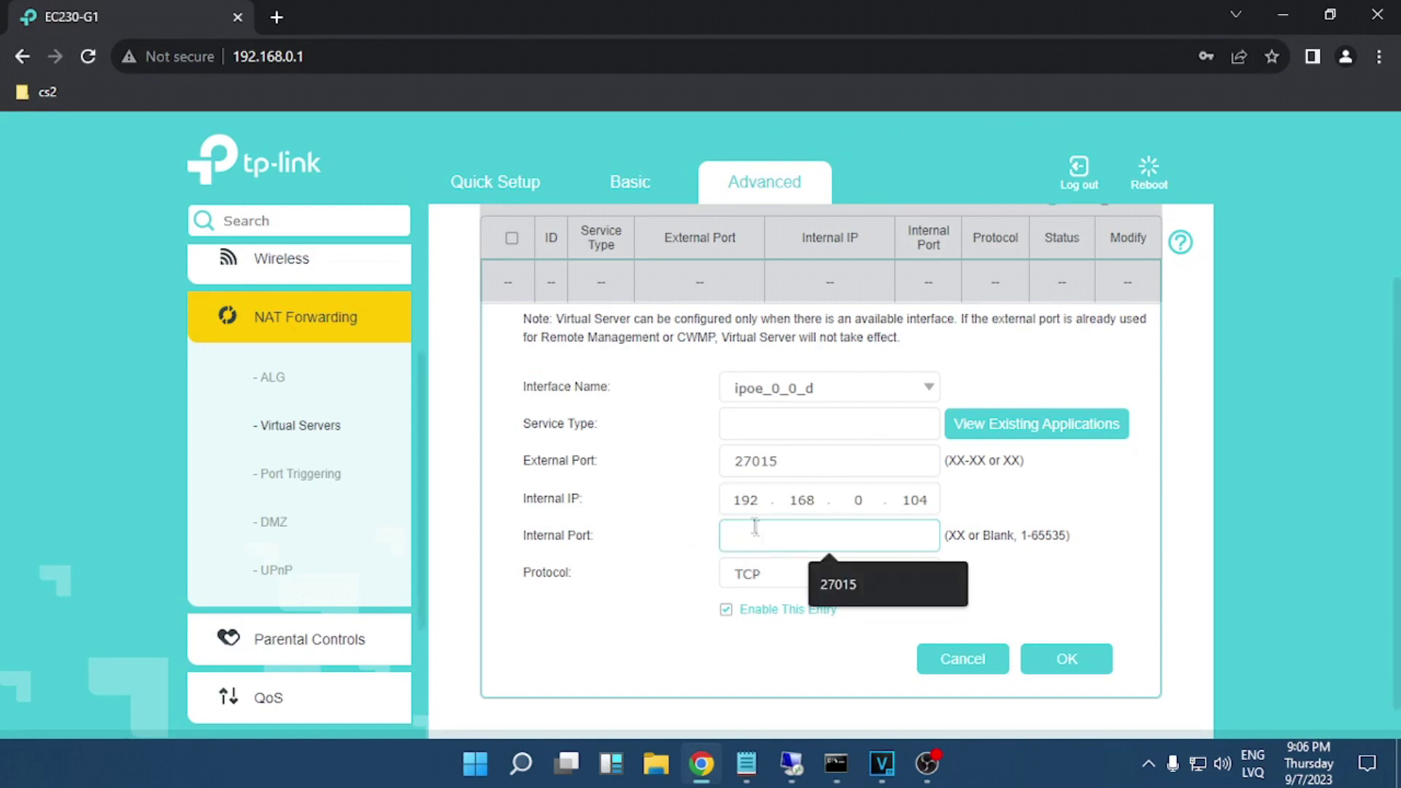
pyautogui.click(839, 587)
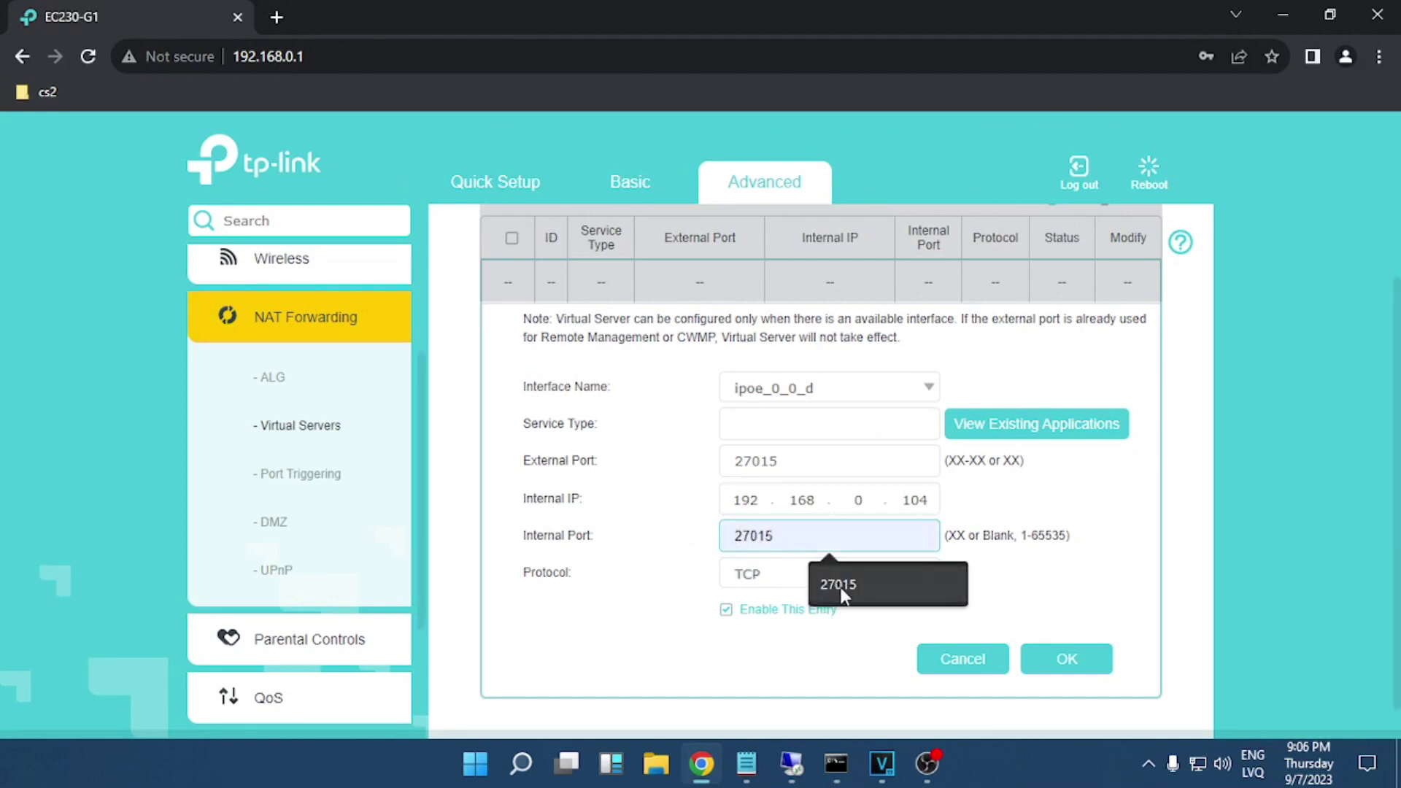
pyautogui.click(863, 594)
pyautogui.click(1102, 662)
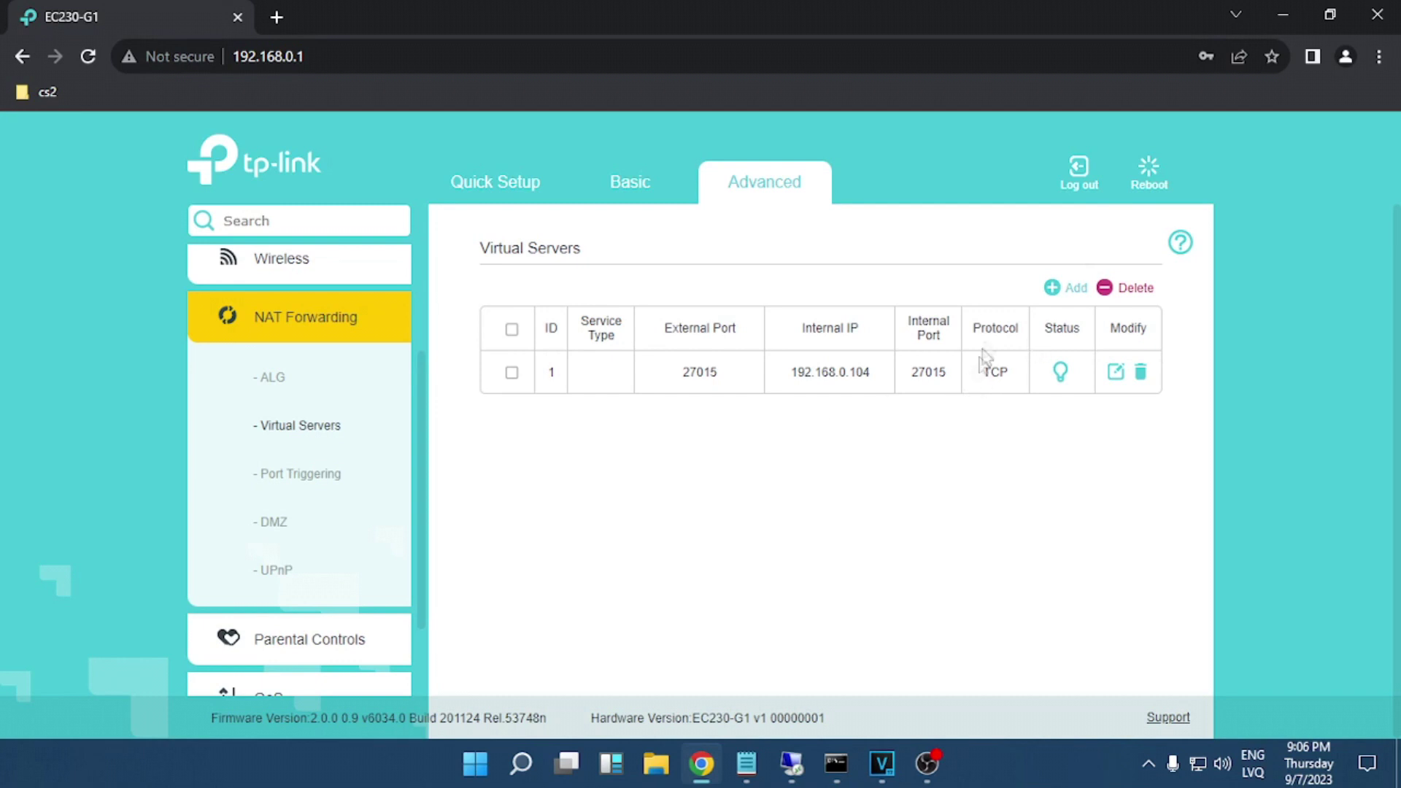
# Step: Add a second entry with external port 27015 and internal IP 192.168.0.104
pyautogui.click(1071, 289)
pyautogui.scroll(-1, 752, 491)
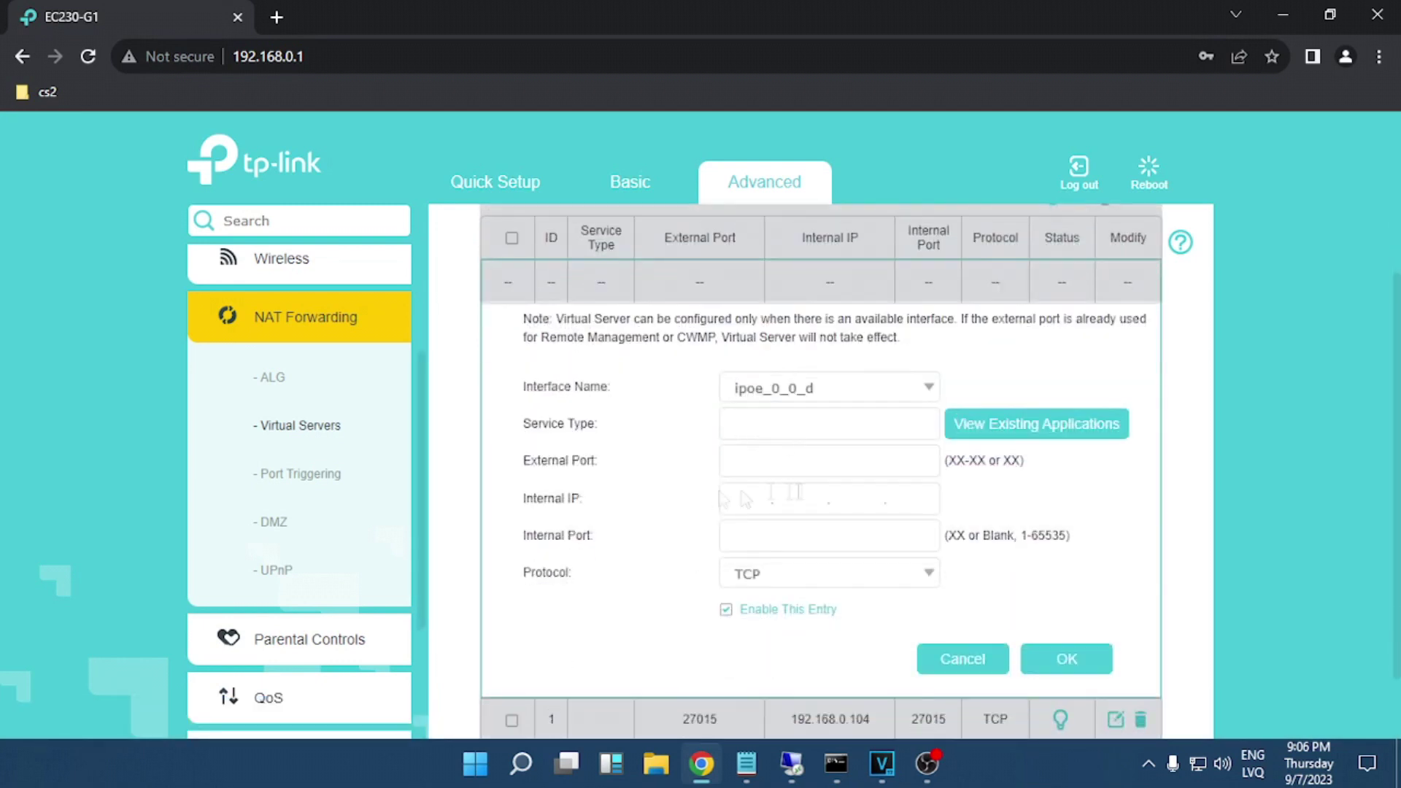
pyautogui.click(759, 462)
pyautogui.click(834, 511)
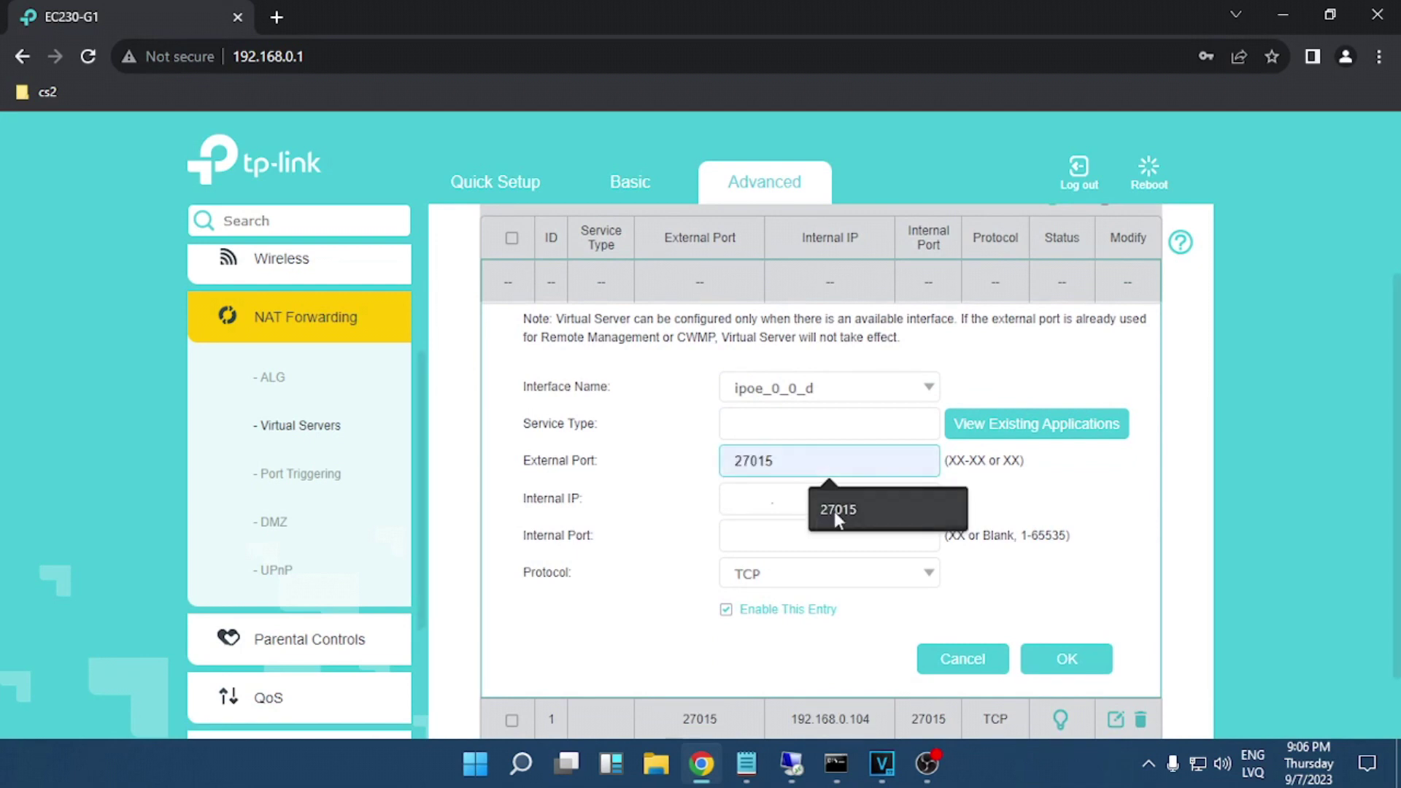
pyautogui.click(751, 500)
pyautogui.write('192.168.0.')
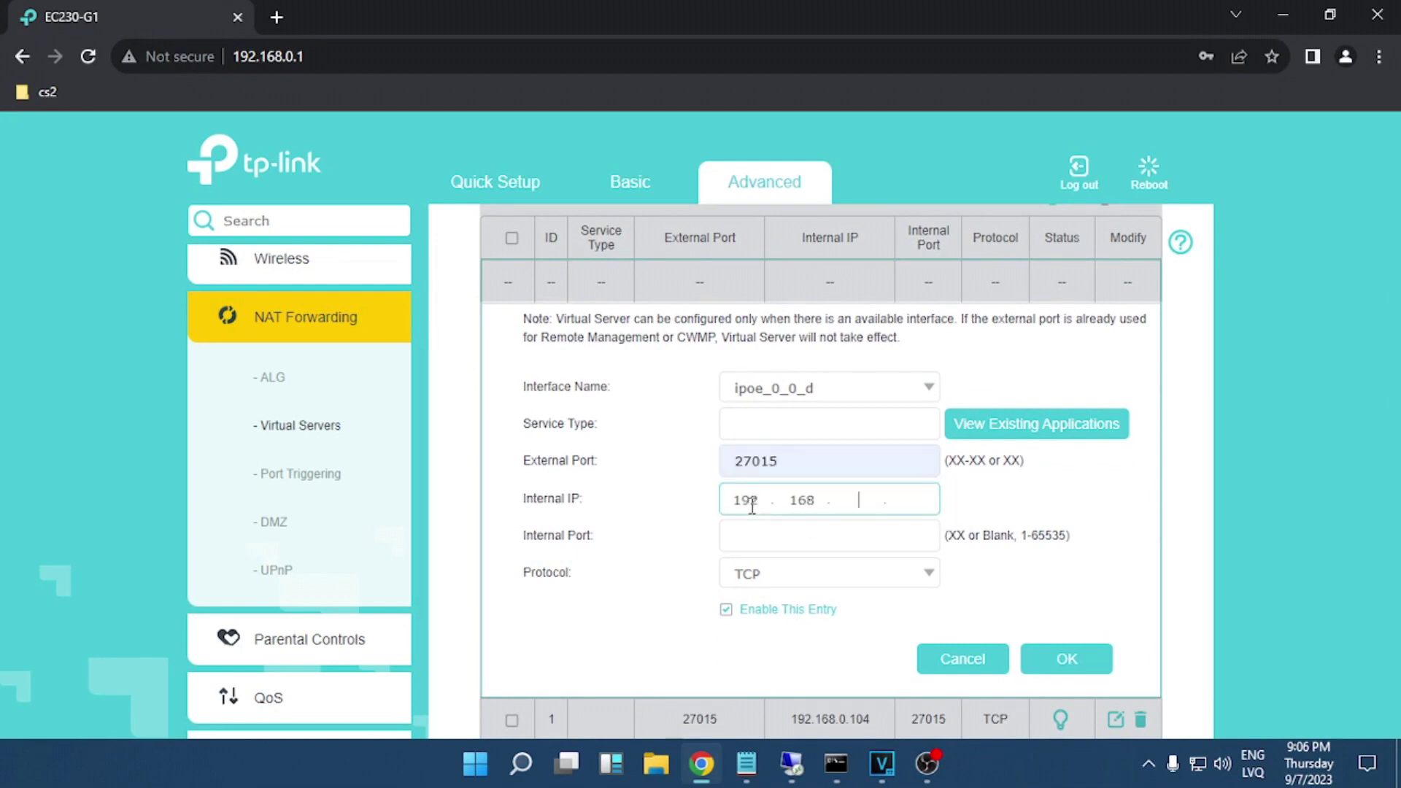
pyautogui.write('104')
# Step: Set internal port 27015, choose UDP protocol, and save the rule
pyautogui.click(771, 536)
pyautogui.click(839, 582)
pyautogui.click(830, 573)
pyautogui.click(773, 651)
pyautogui.click(1084, 668)
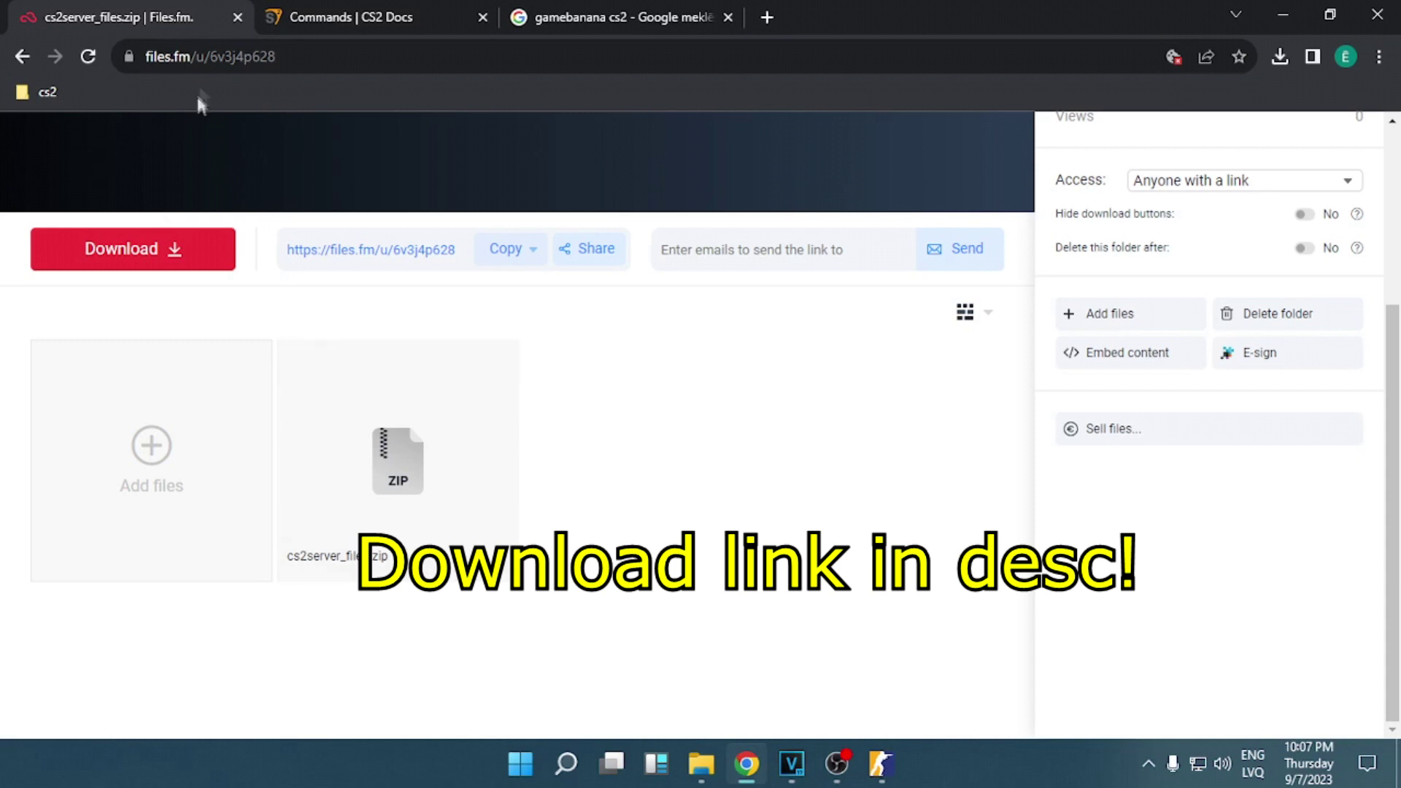
pyautogui.click(182, 59)
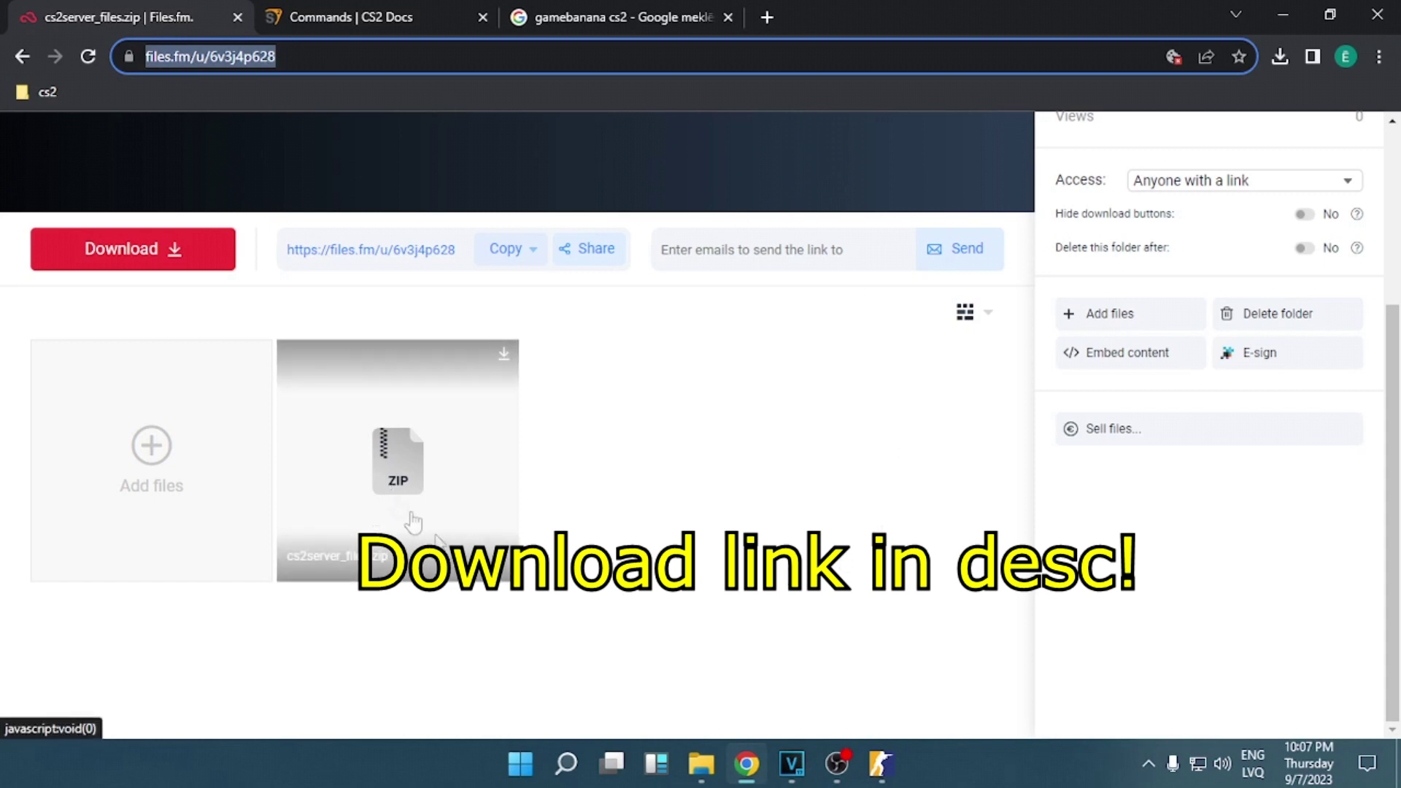
# Step: Extract the cs2server_files.zip archive on the Desktop
pyautogui.click(701, 764)
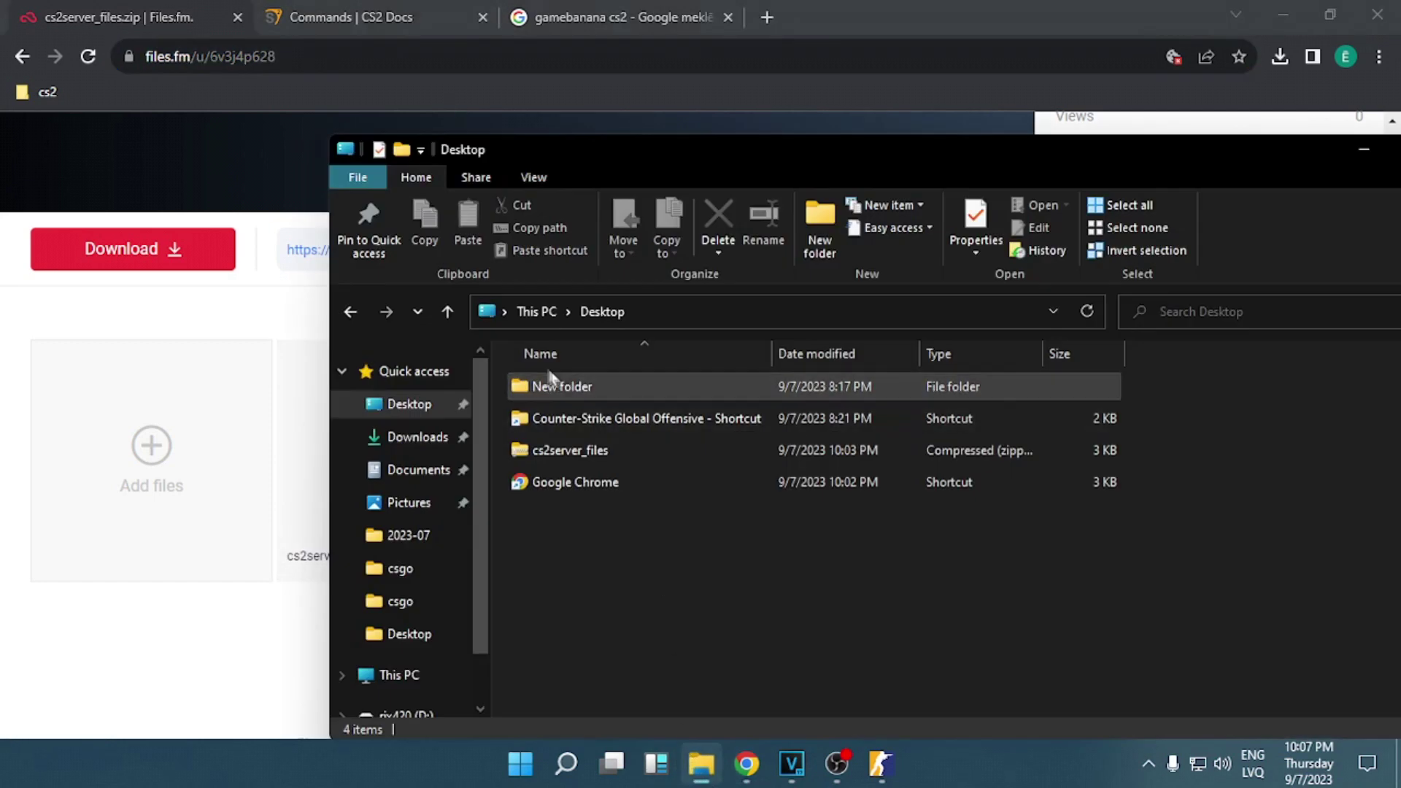
pyautogui.click(557, 456)
pyautogui.rightClick(558, 460)
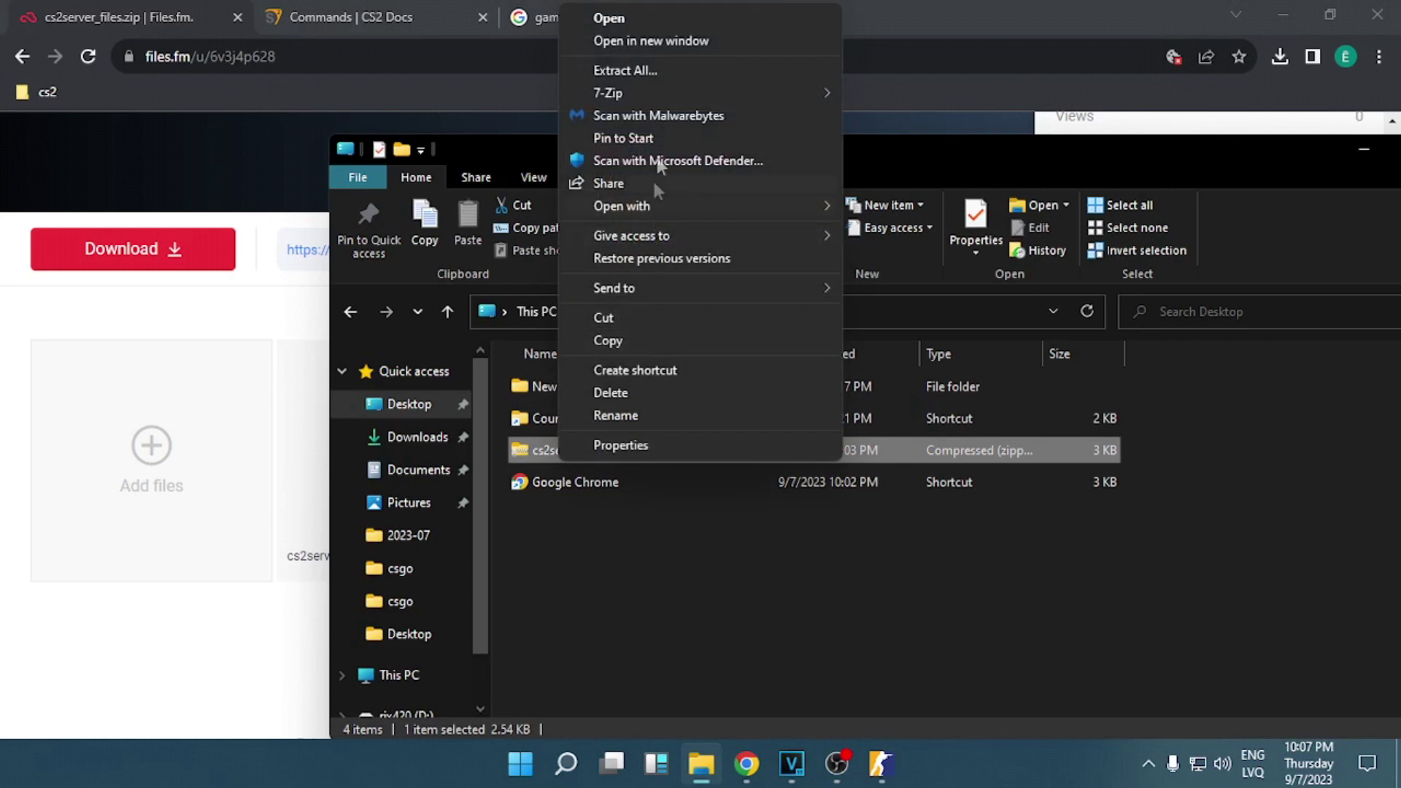
pyautogui.click(640, 71)
pyautogui.click(885, 575)
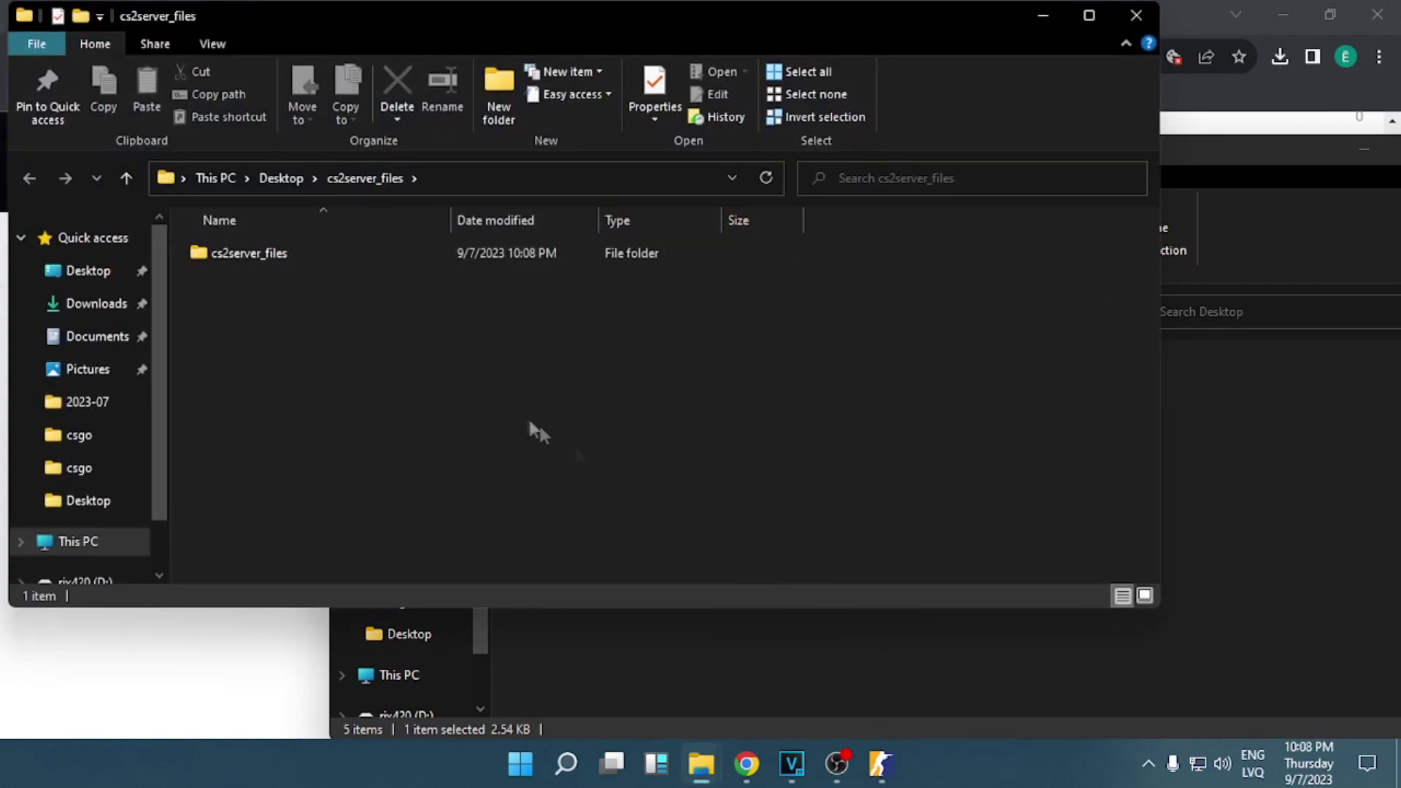
# Step: Open the inner cs2server_files folder and choose Edit on Start Server
pyautogui.doubleClick(269, 254)
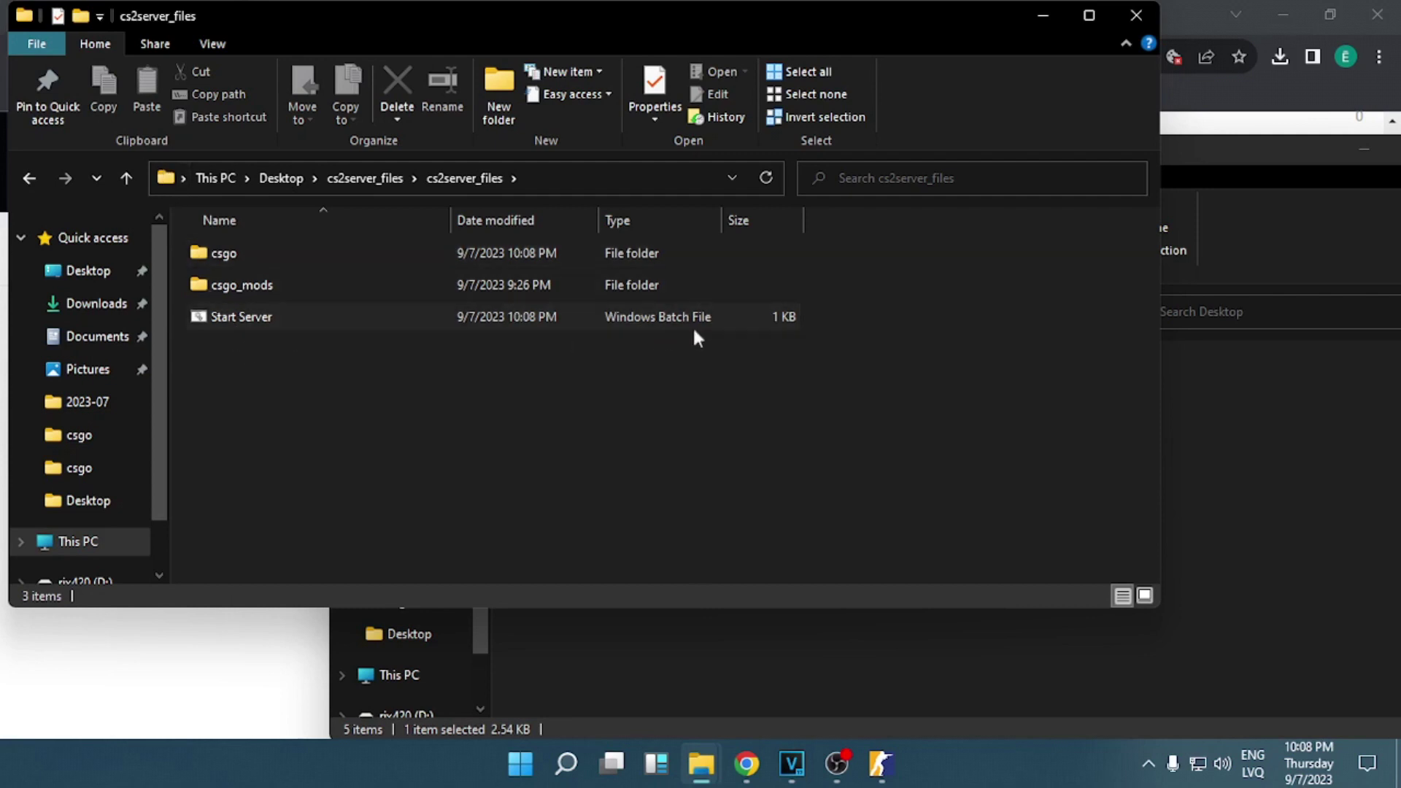
pyautogui.rightClick(270, 314)
pyautogui.click(309, 353)
pyautogui.click(476, 229)
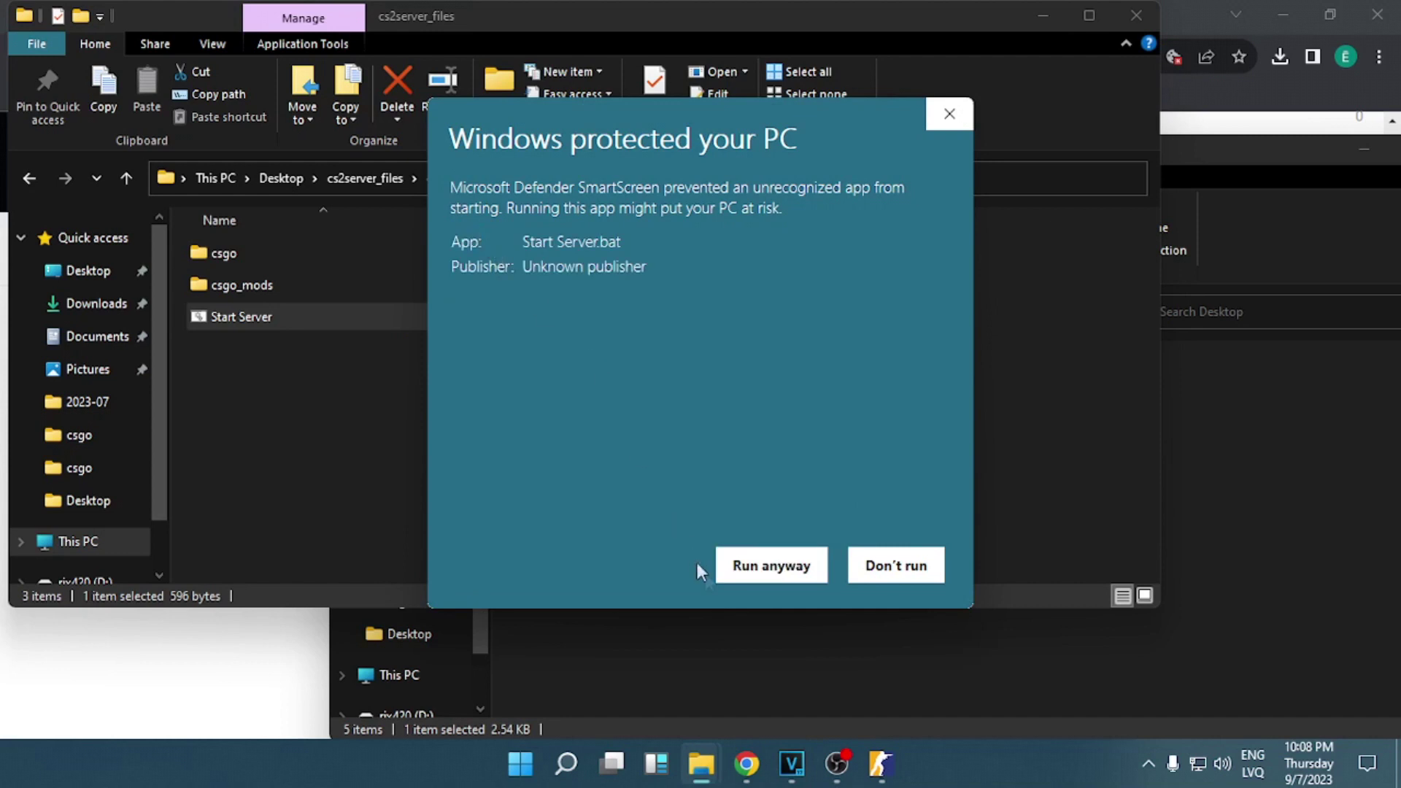
# Step: Open Start Server.bat in Notepad and review its -dedicated and +mapgroup mg_cs2 options
pyautogui.click(770, 571)
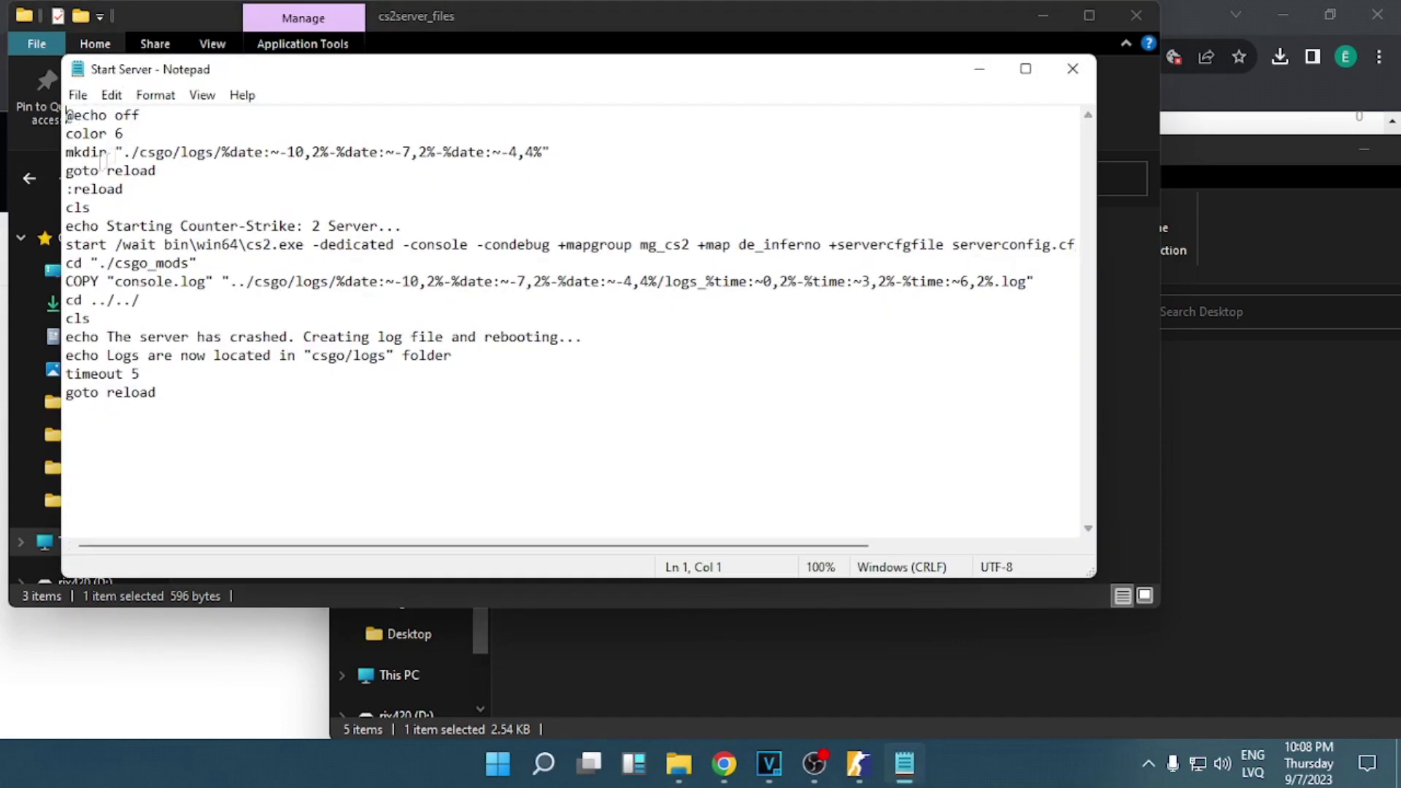
pyautogui.click(406, 335)
pyautogui.moveTo(306, 254); pyautogui.dragTo(552, 243)
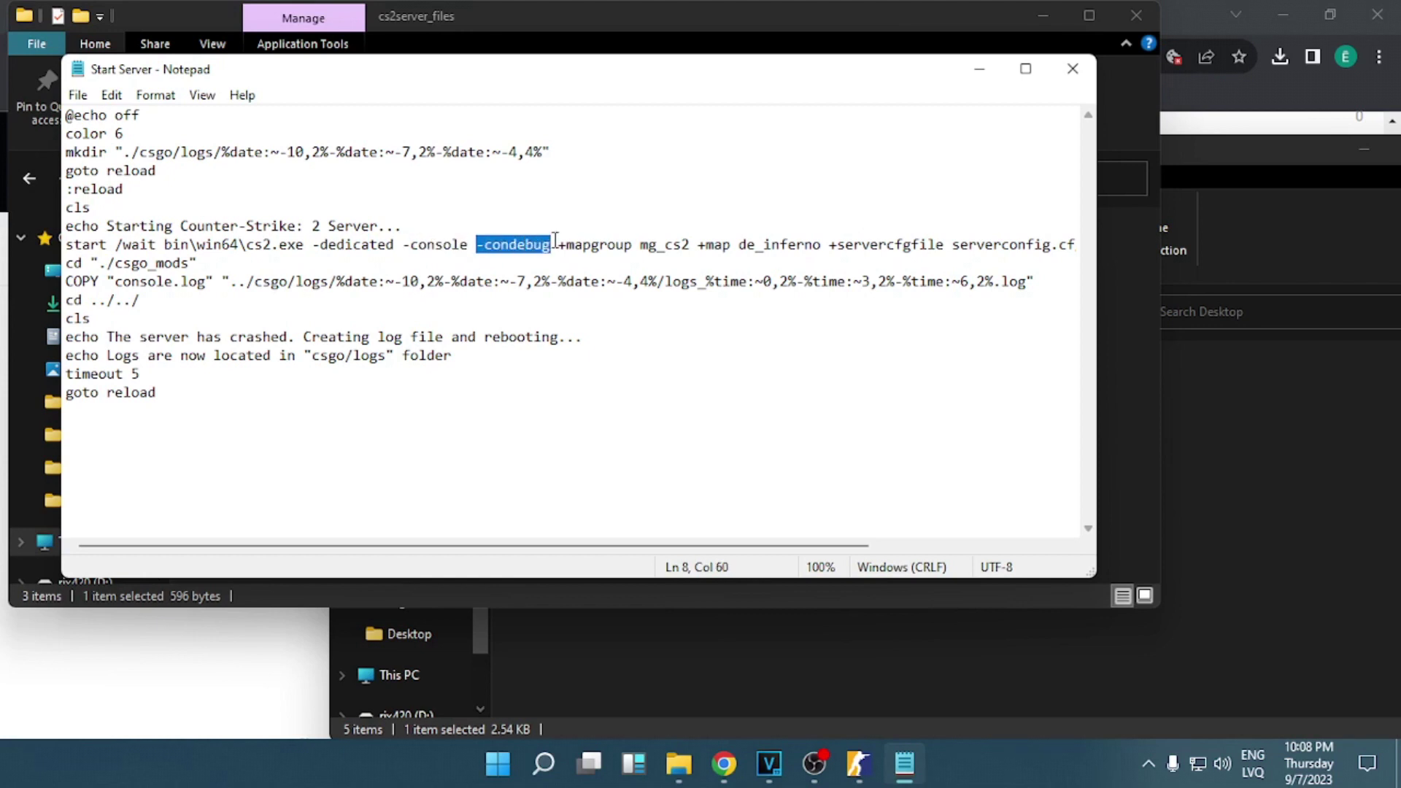
pyautogui.moveTo(65, 282); pyautogui.dragTo(814, 305)
pyautogui.click(505, 304)
pyautogui.moveTo(551, 245); pyautogui.dragTo(676, 244)
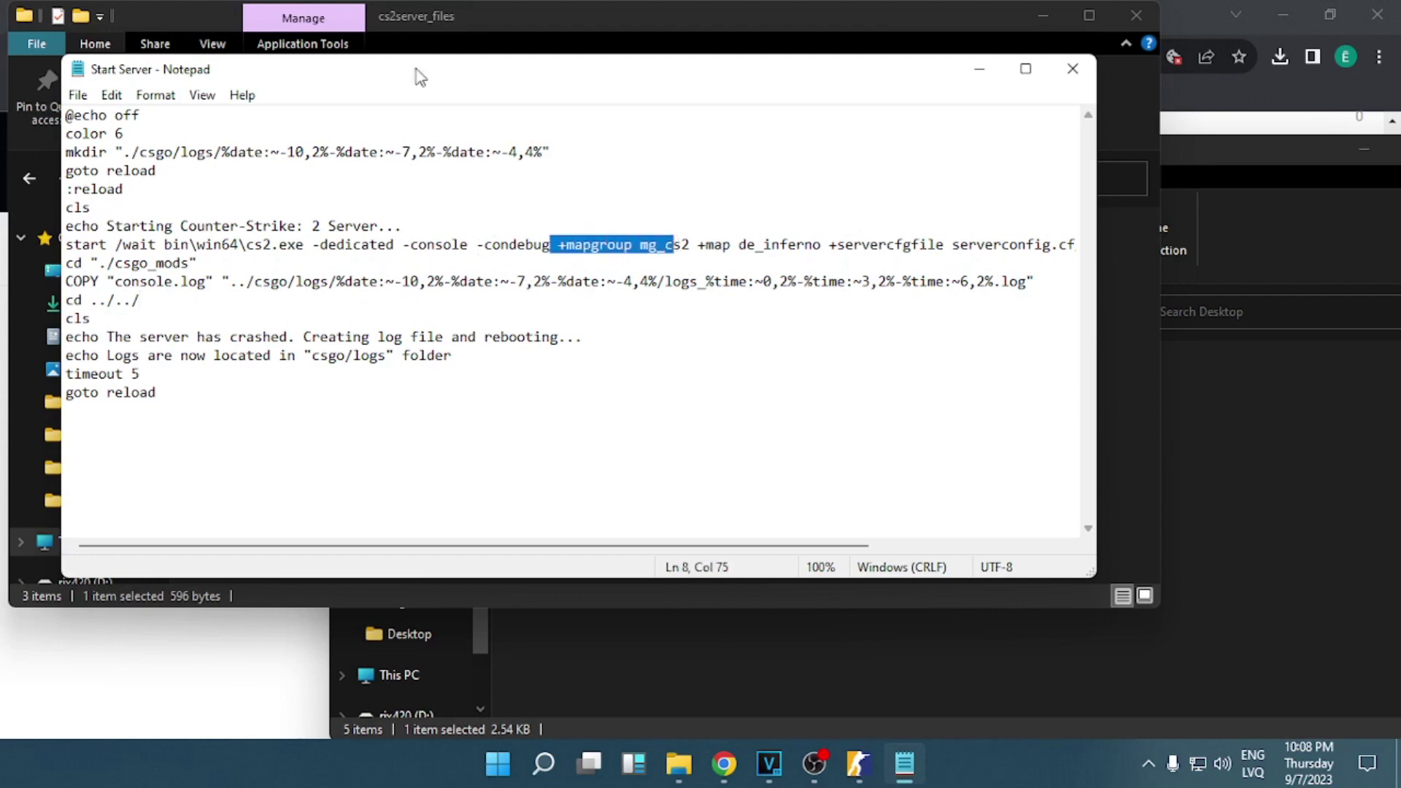
pyautogui.moveTo(413, 70); pyautogui.dragTo(874, 104)
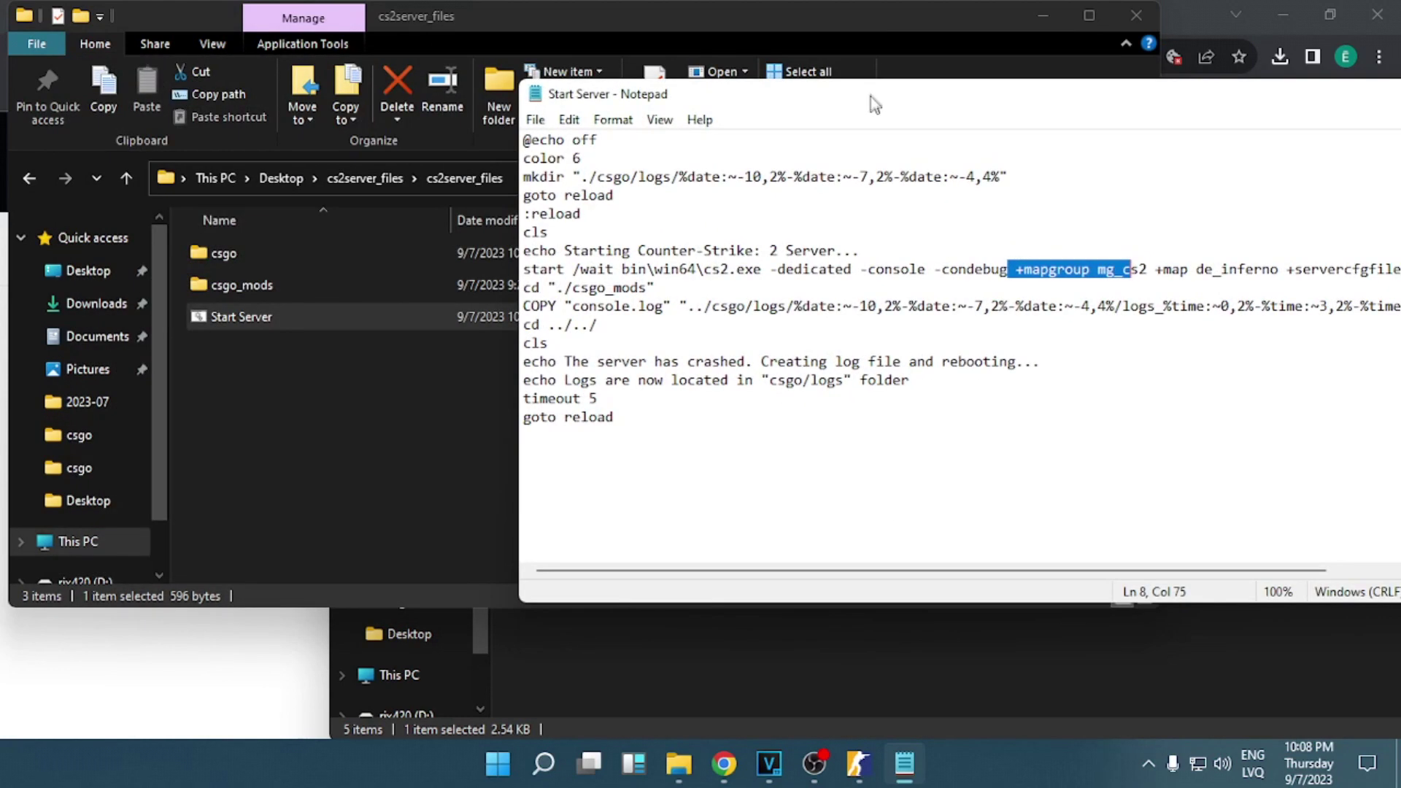
# Step: Open csgo\gamemodes_server and mark mg_cs2 in the Start Server launch line
pyautogui.doubleClick(252, 255)
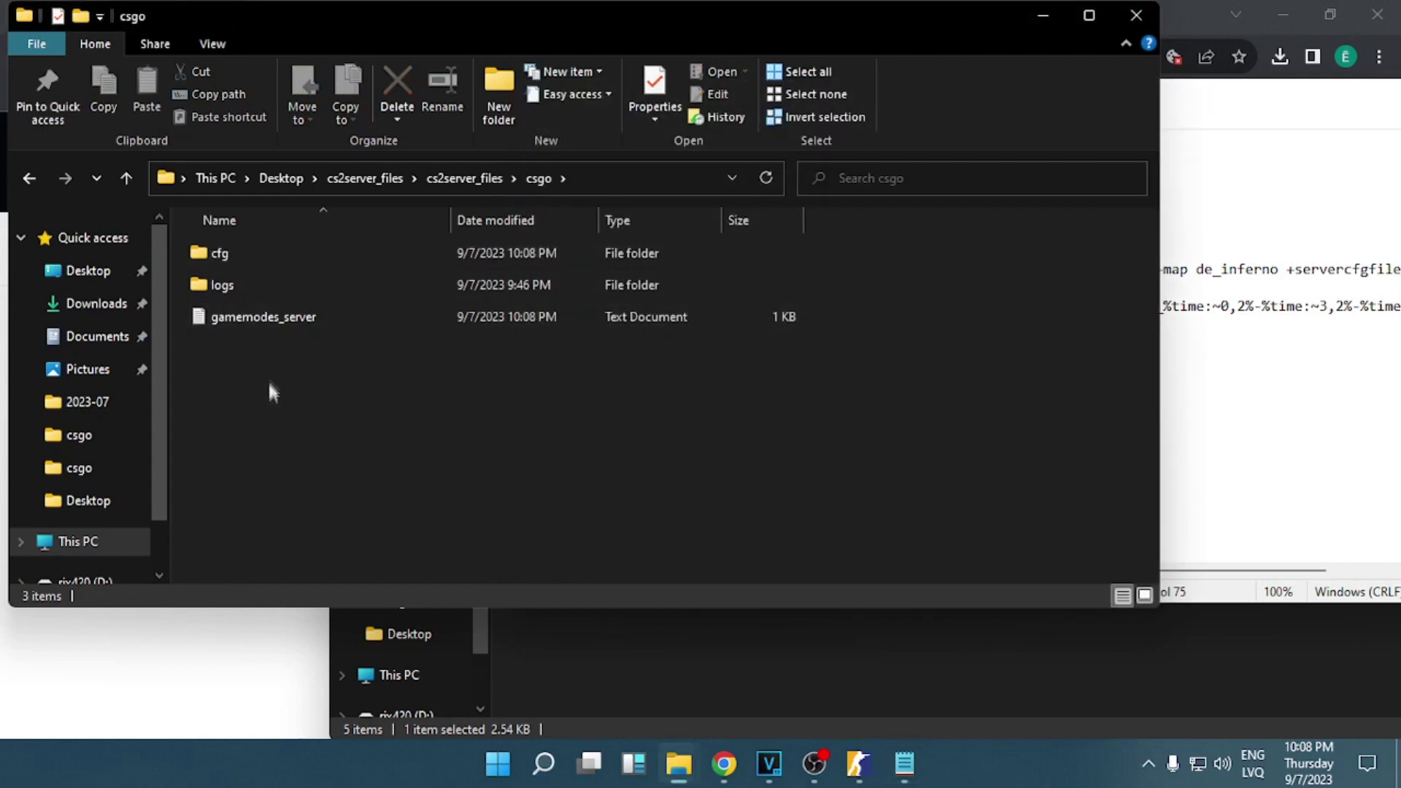
pyautogui.doubleClick(286, 317)
pyautogui.scroll(-8, 844, 312)
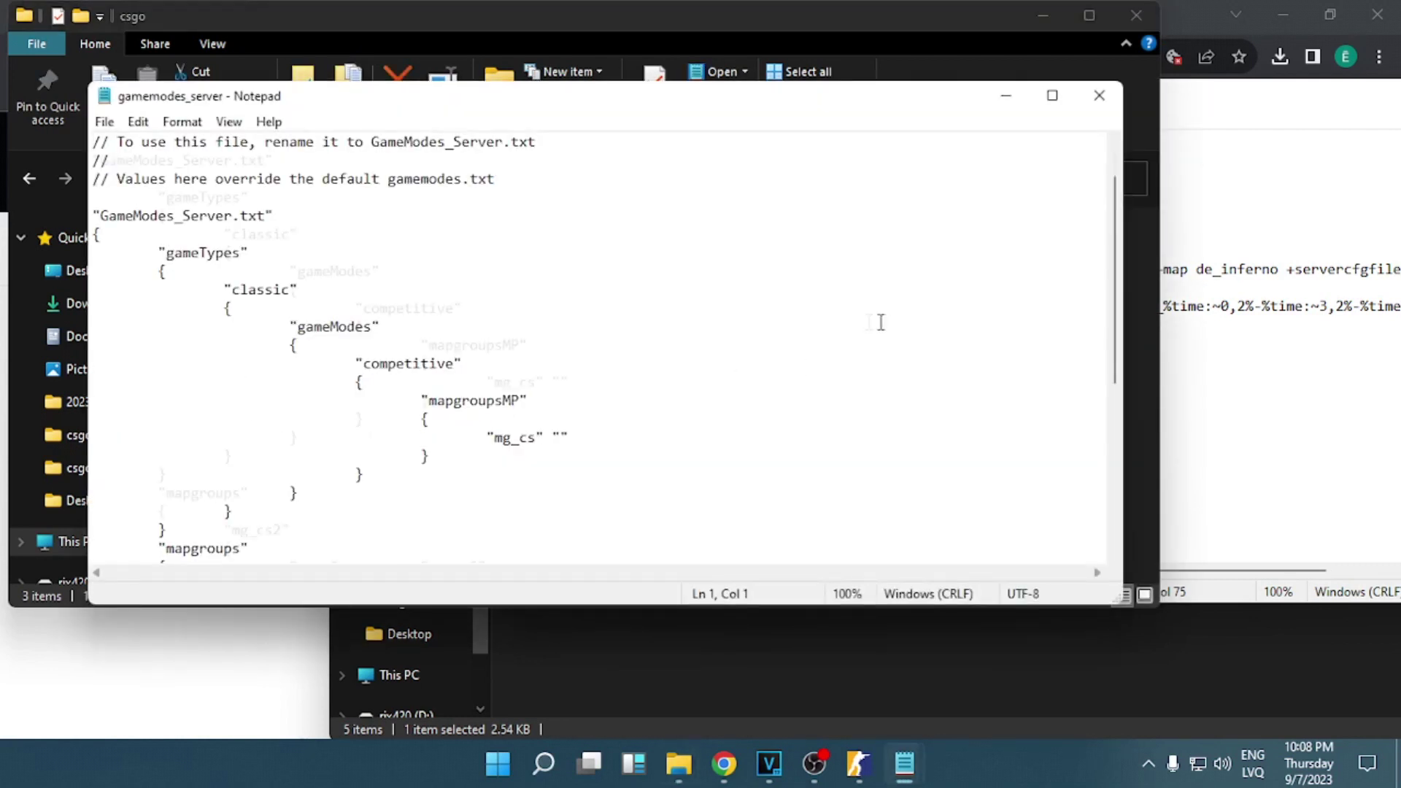
pyautogui.click(1255, 367)
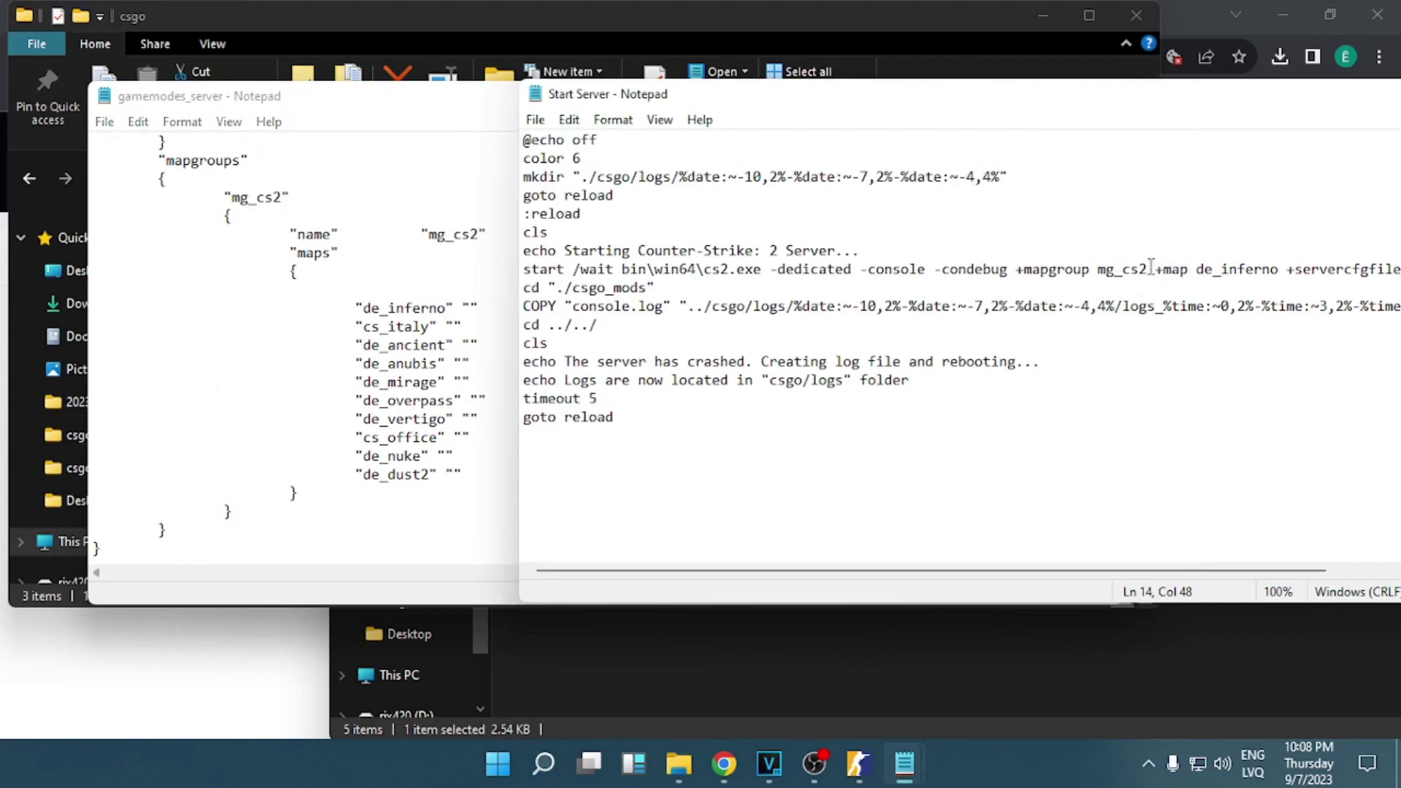
pyautogui.moveTo(1148, 269); pyautogui.dragTo(1096, 272)
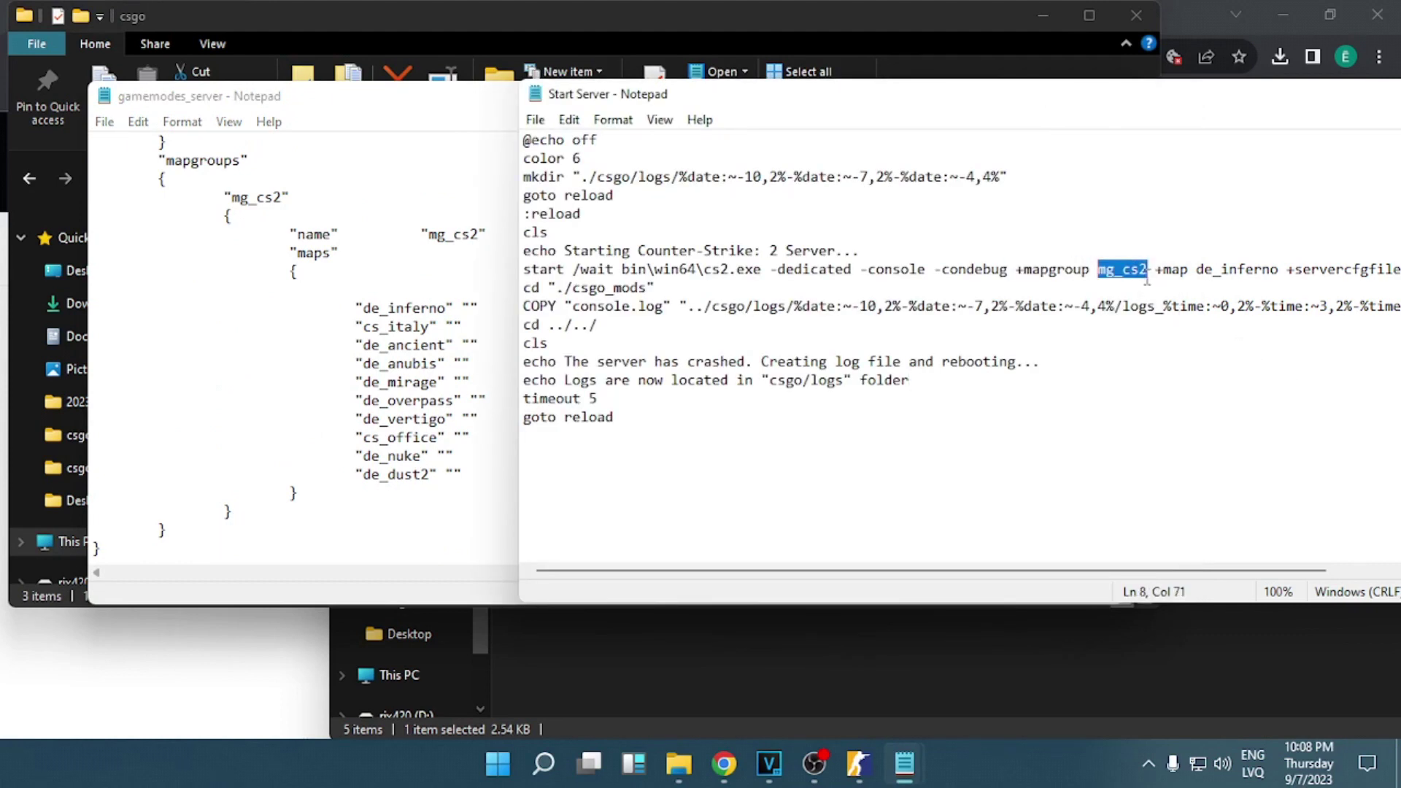
# Step: Review the mg_cs2 mapgroup definition and its map list in gamemodes_server
pyautogui.click(408, 371)
pyautogui.moveTo(224, 197); pyautogui.dragTo(180, 158)
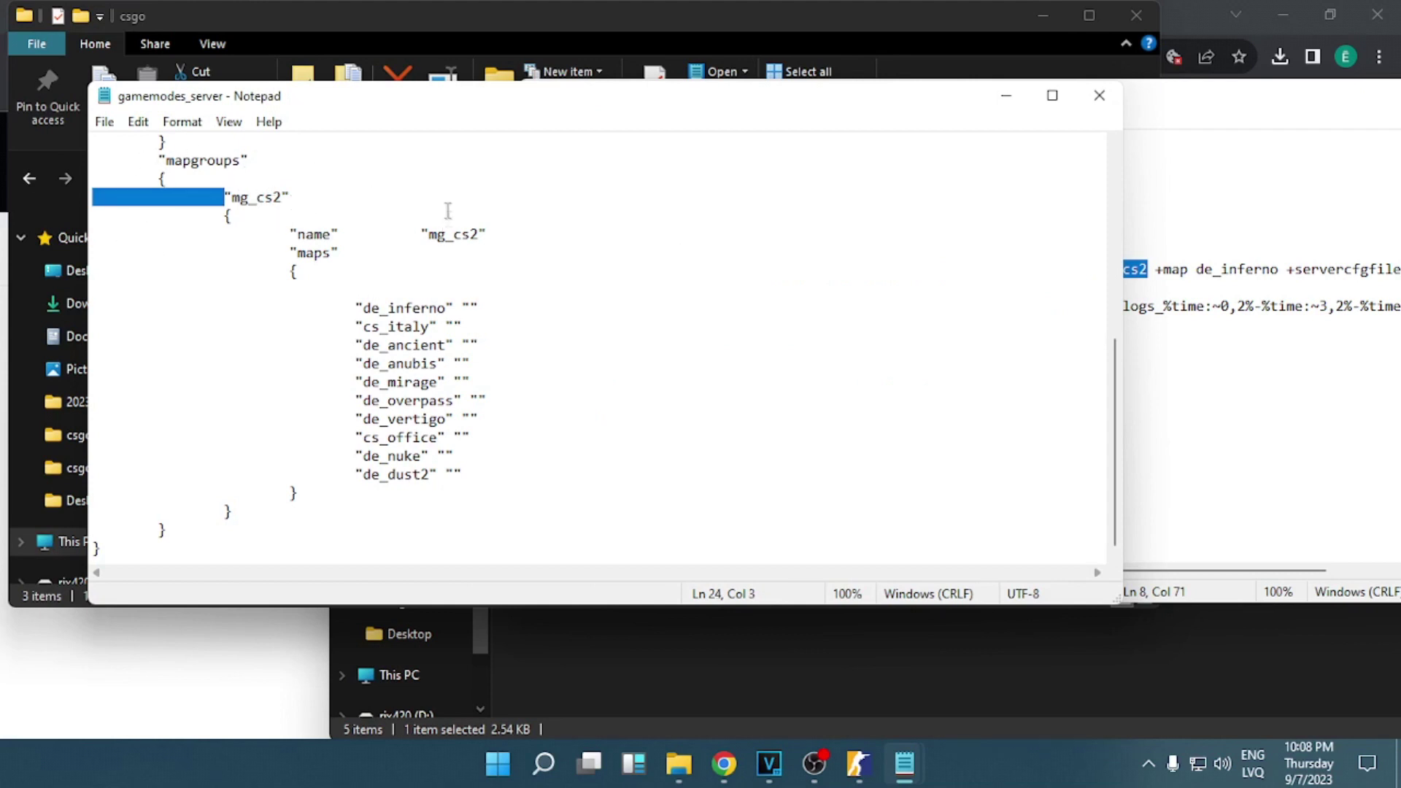
pyautogui.click(388, 327)
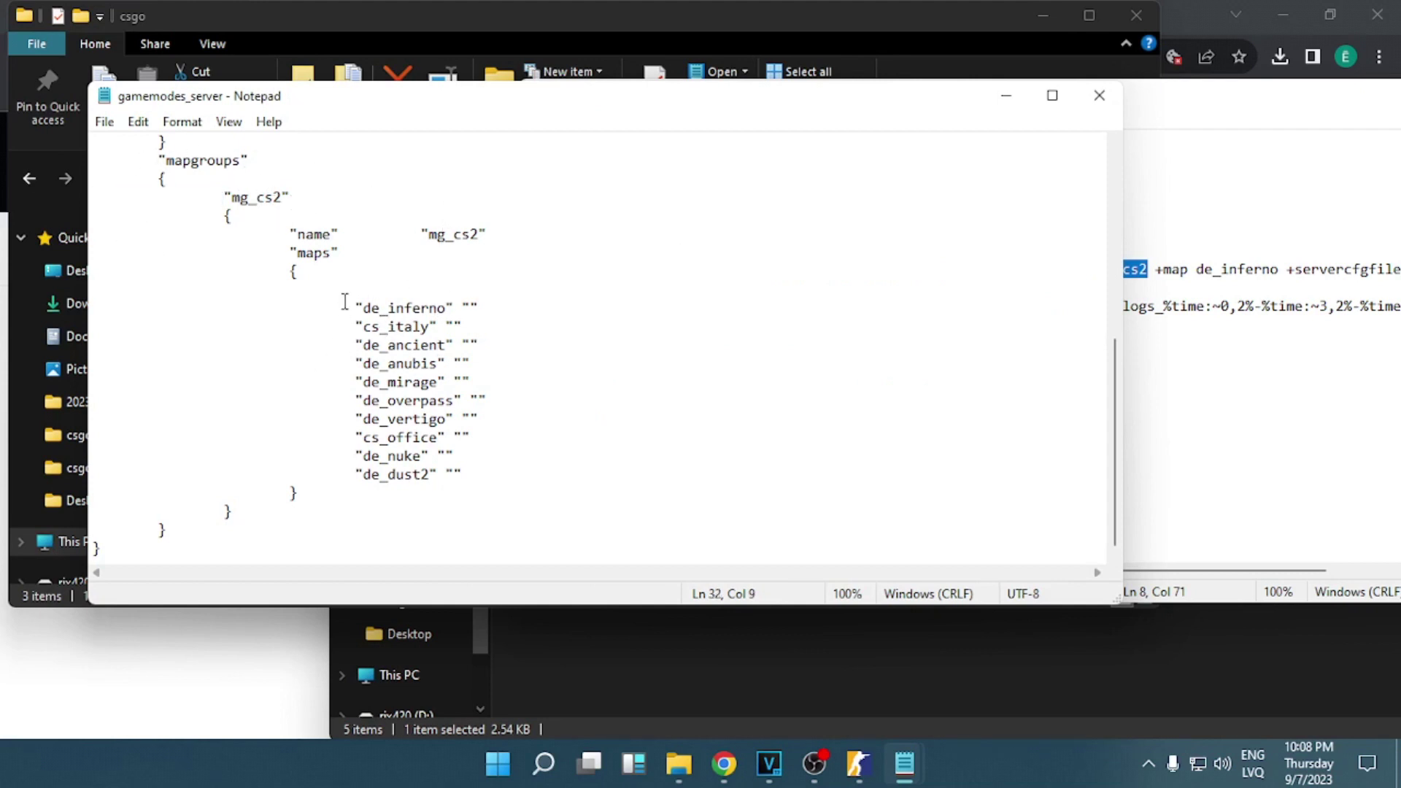
pyautogui.moveTo(362, 303); pyautogui.dragTo(483, 439)
pyautogui.click(478, 458)
pyautogui.moveTo(364, 456); pyautogui.dragTo(347, 312)
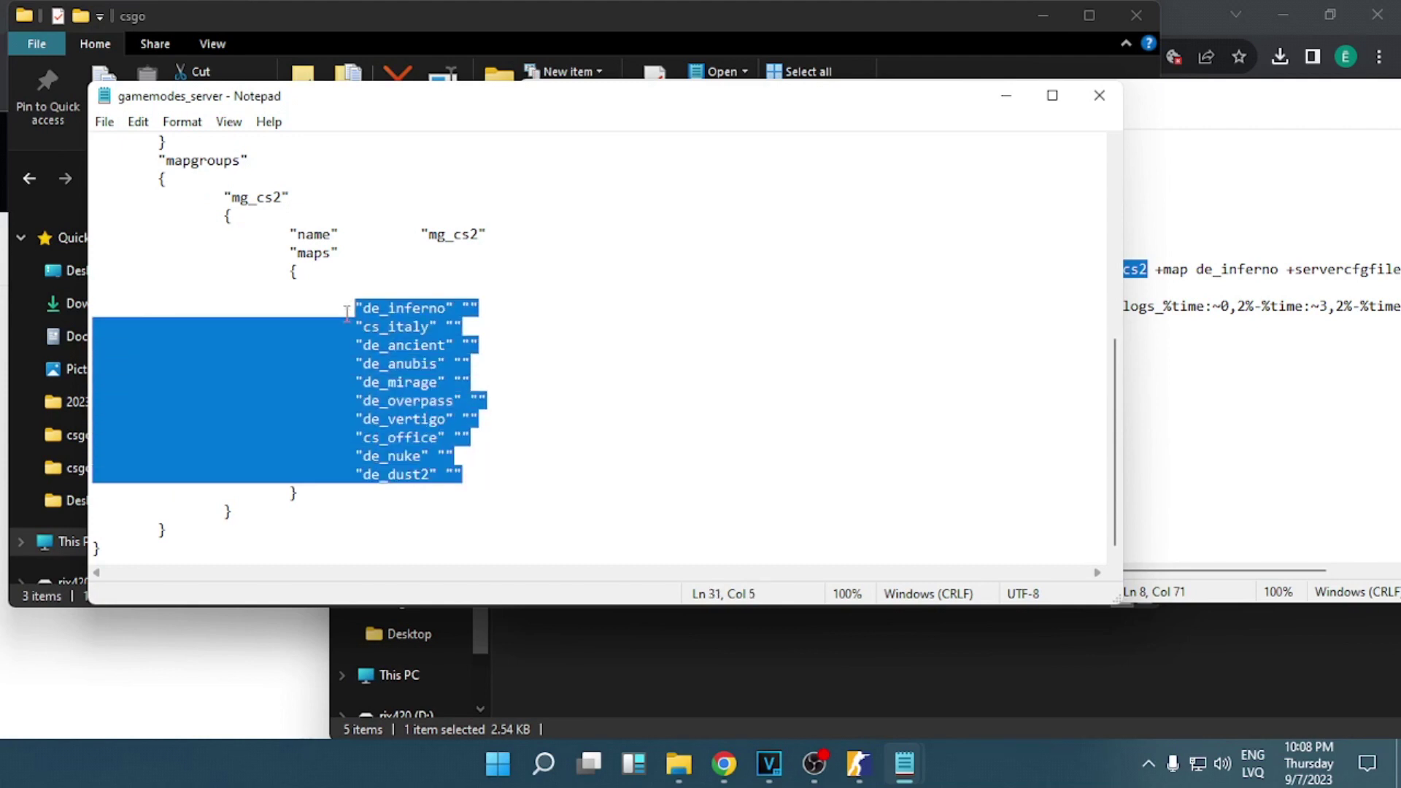
pyautogui.click(620, 344)
pyautogui.click(355, 289)
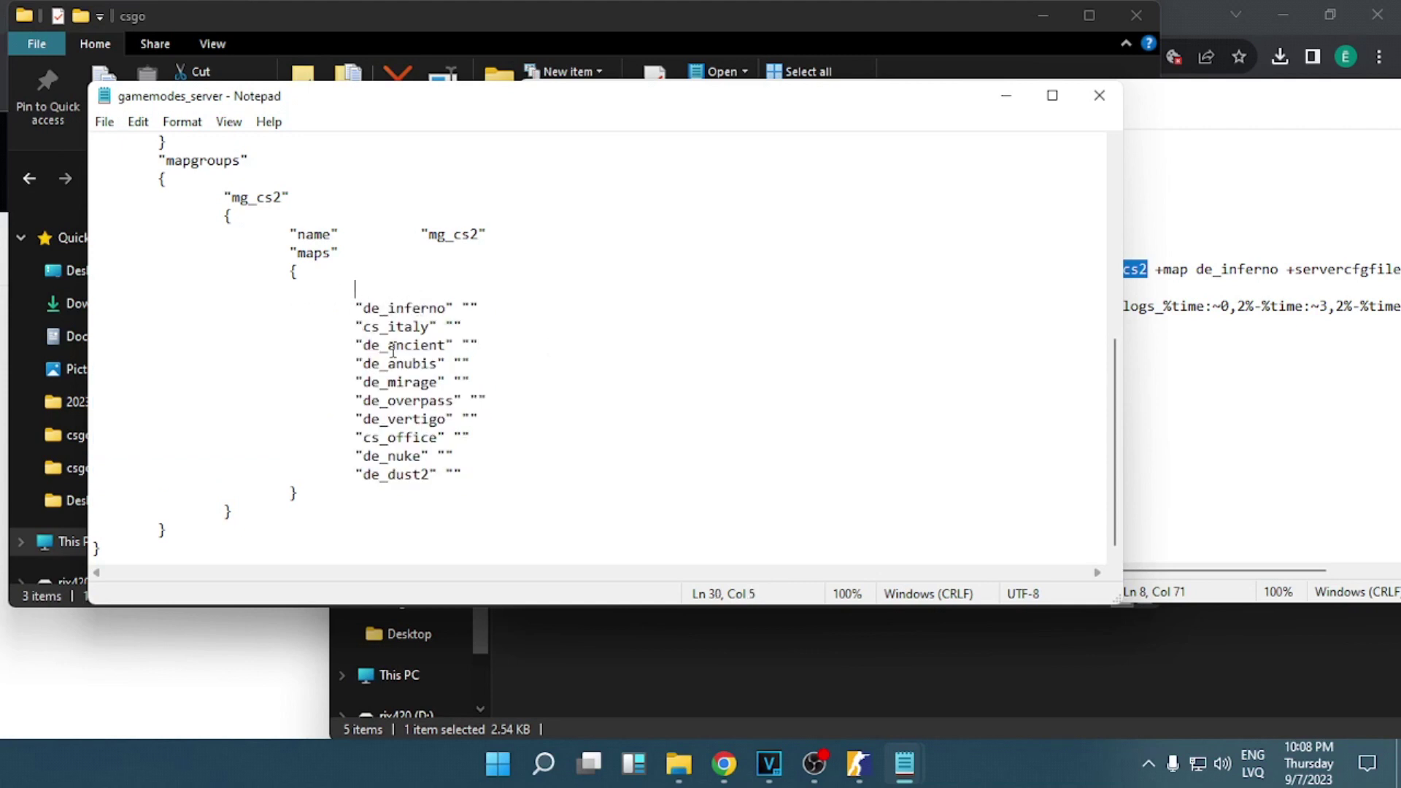
# Step: Check the +map de_inferno startup map in the Start Server script
pyautogui.click(1204, 474)
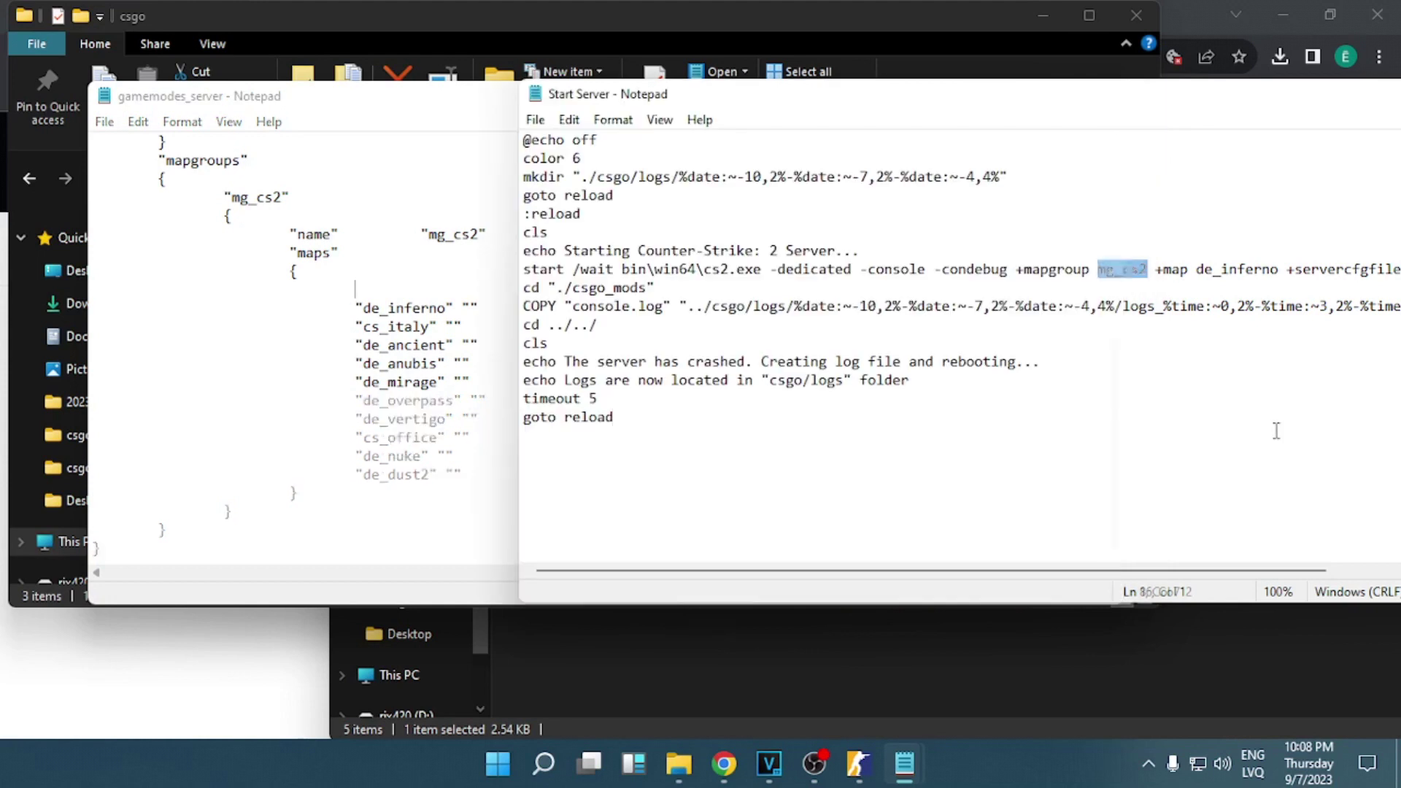
pyautogui.moveTo(956, 89); pyautogui.dragTo(959, 107)
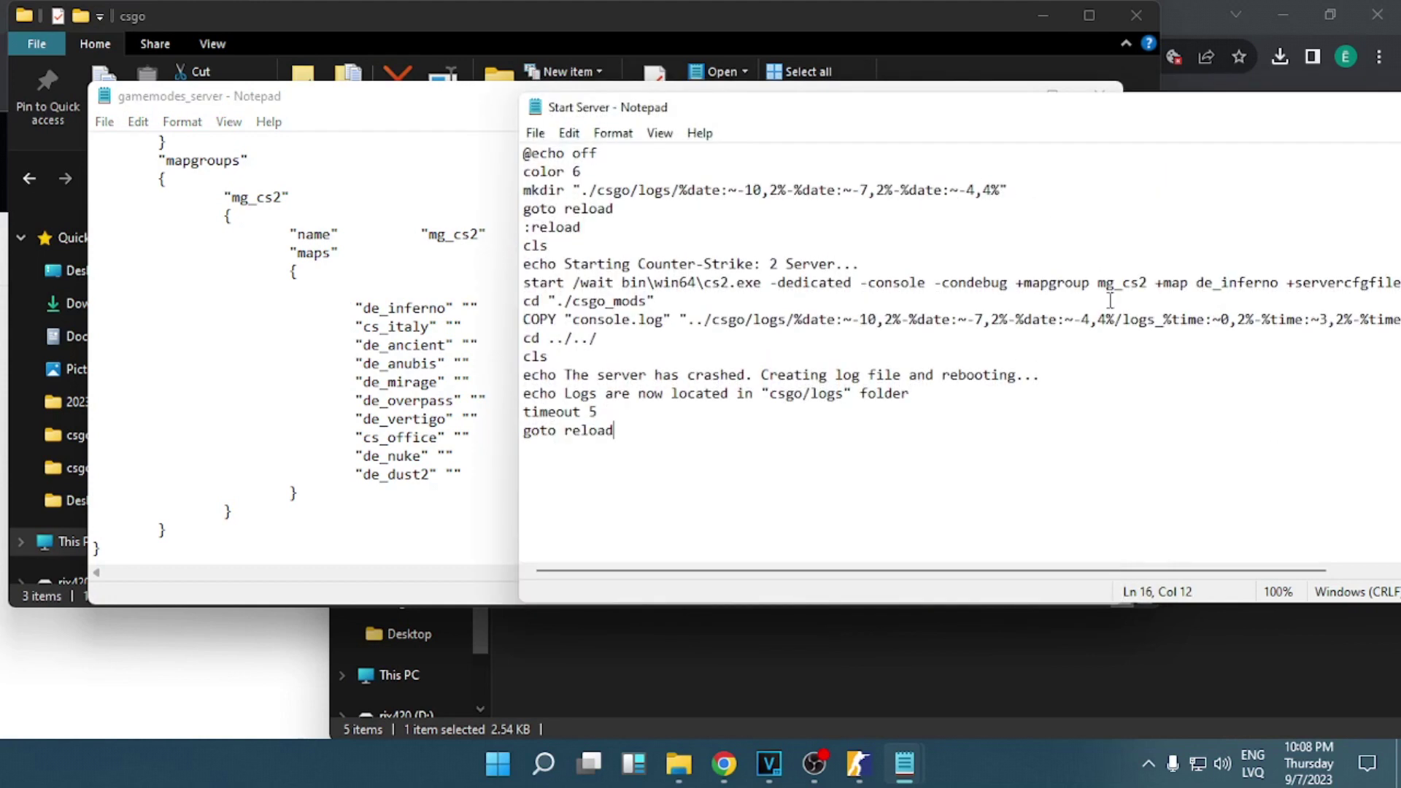
pyautogui.moveTo(1152, 282); pyautogui.dragTo(1281, 283)
pyautogui.moveTo(1176, 338); pyautogui.dragTo(1174, 324)
pyautogui.click(1180, 286)
pyautogui.moveTo(821, 115); pyautogui.dragTo(442, 108)
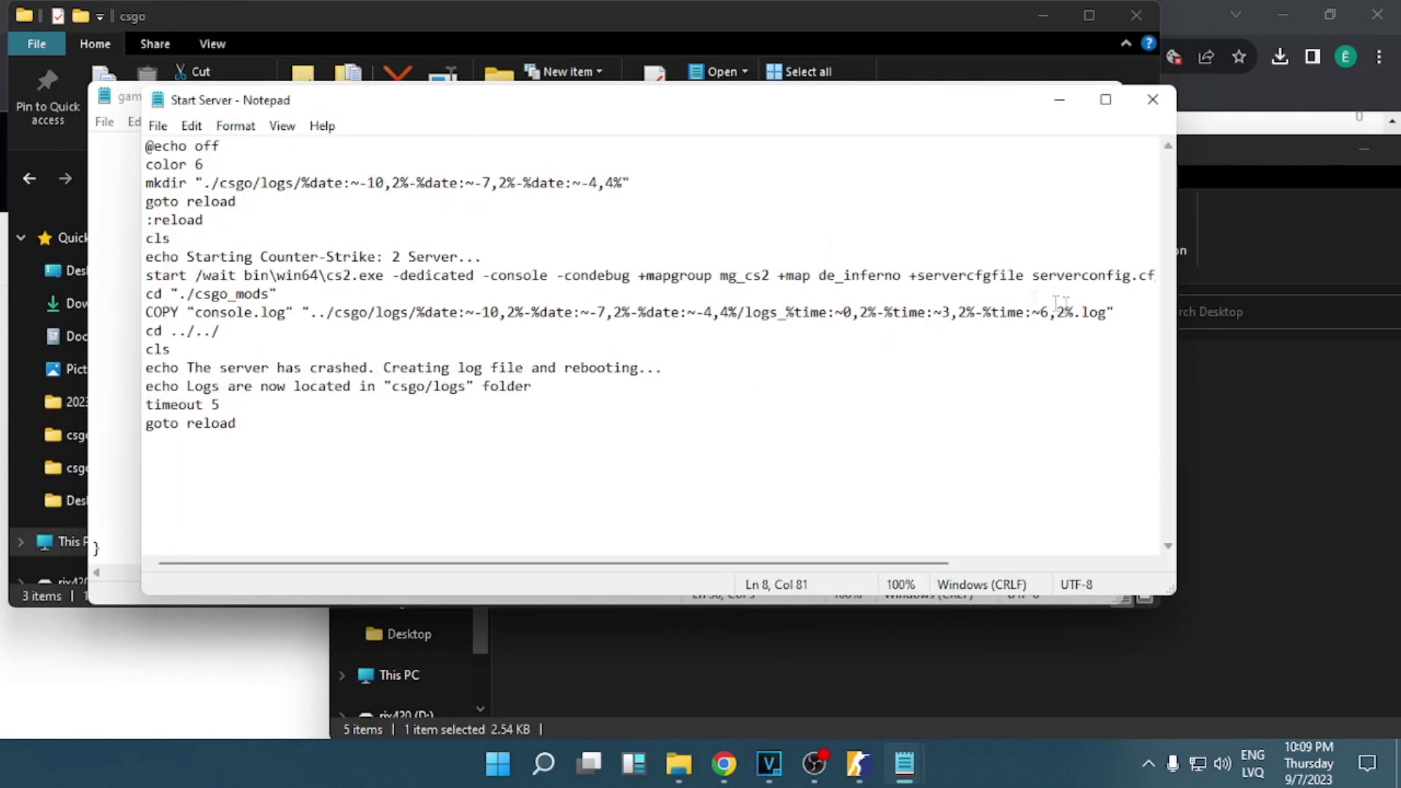
# Step: Note +servercfgfile serverconfig.cfg and open serverconfig from csgo\cfg in Notepad
pyautogui.moveTo(912, 278); pyautogui.dragTo(1205, 285)
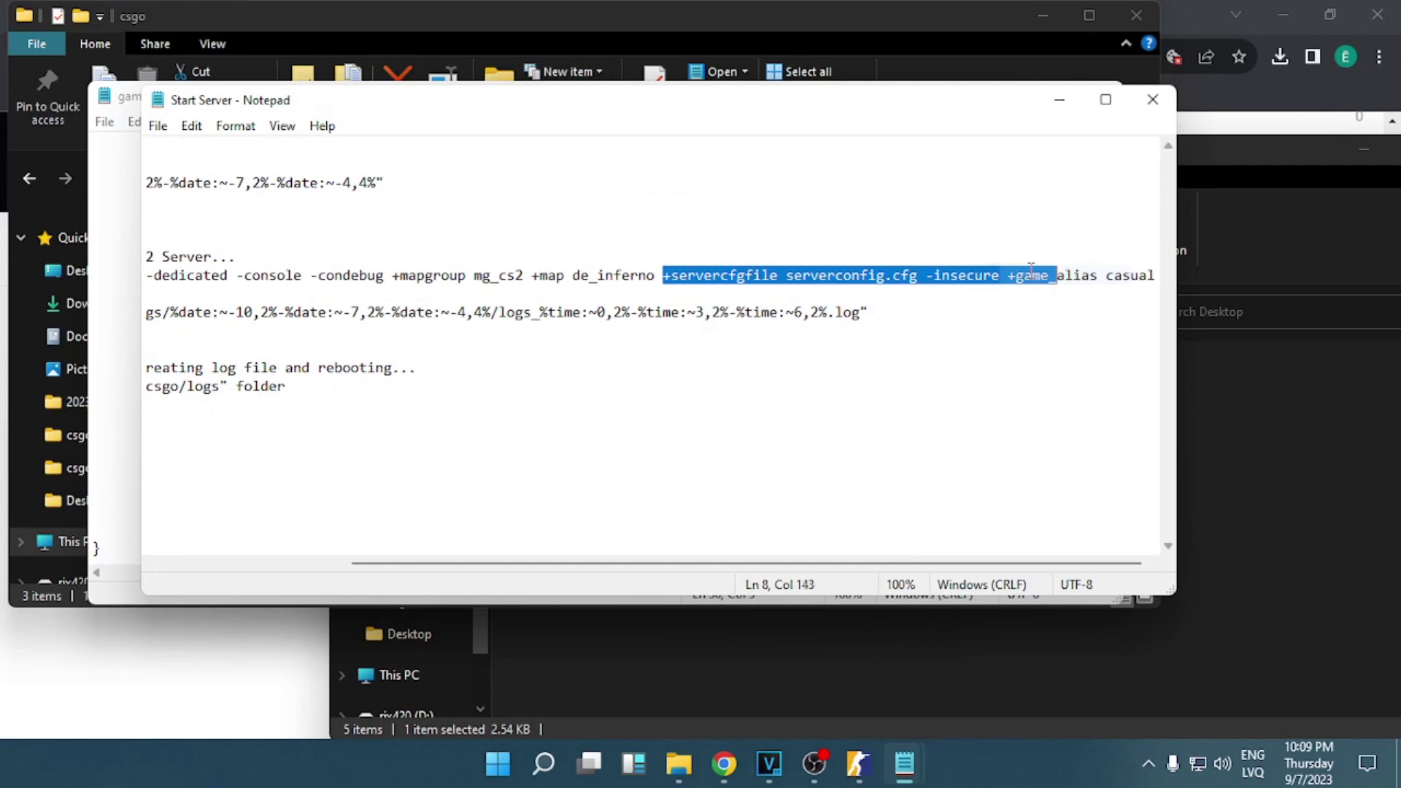
pyautogui.moveTo(993, 268); pyautogui.dragTo(917, 269)
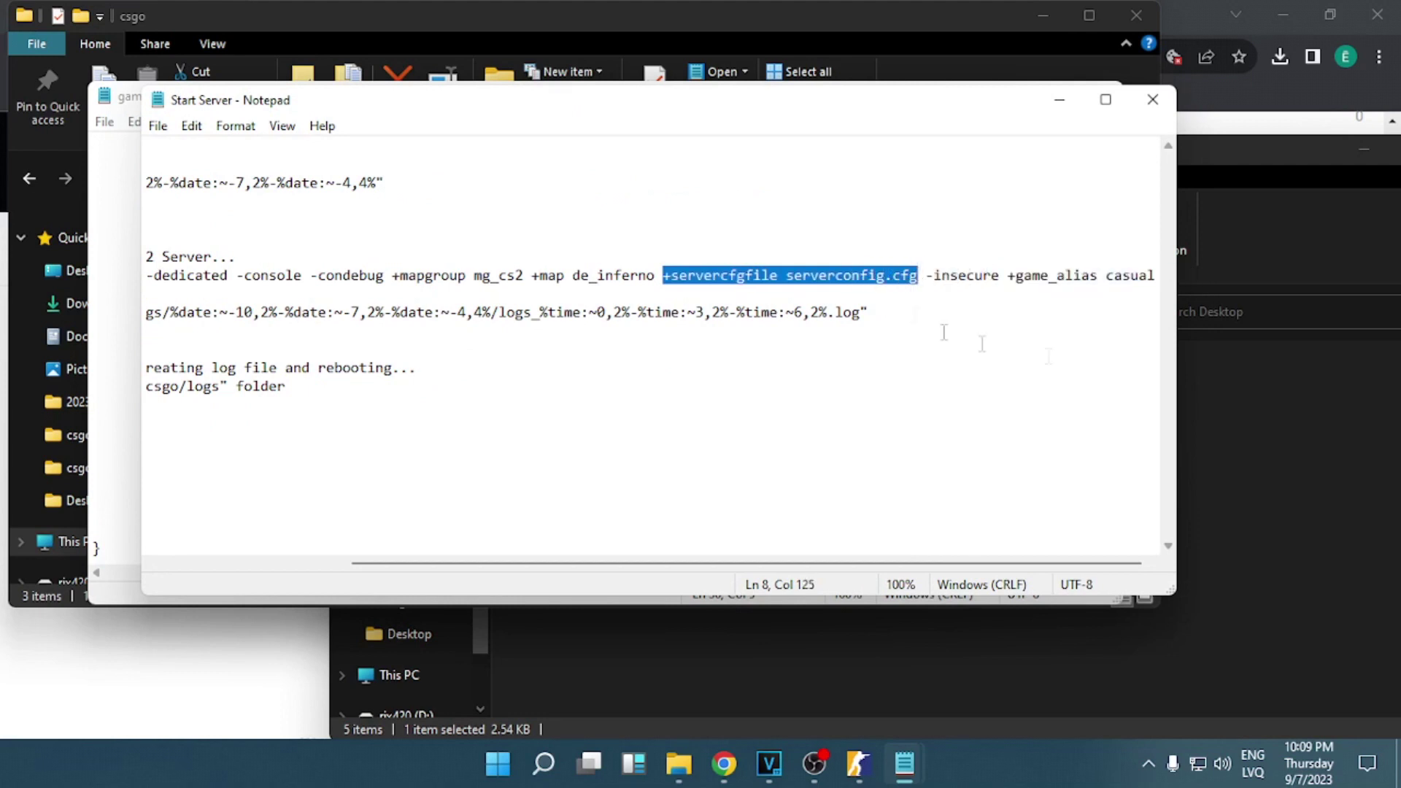
pyautogui.click(1193, 382)
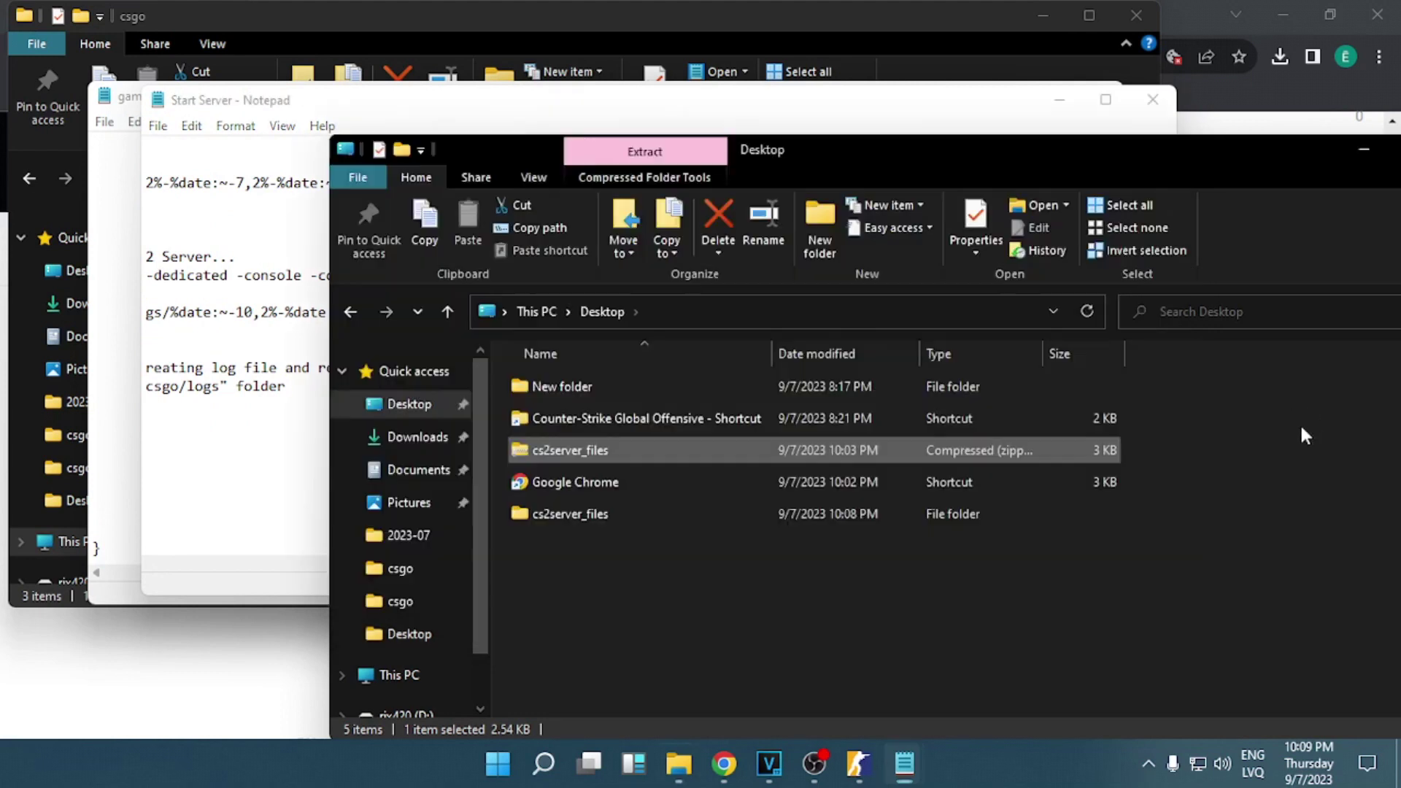
pyautogui.doubleClick(575, 515)
pyautogui.doubleClick(562, 379)
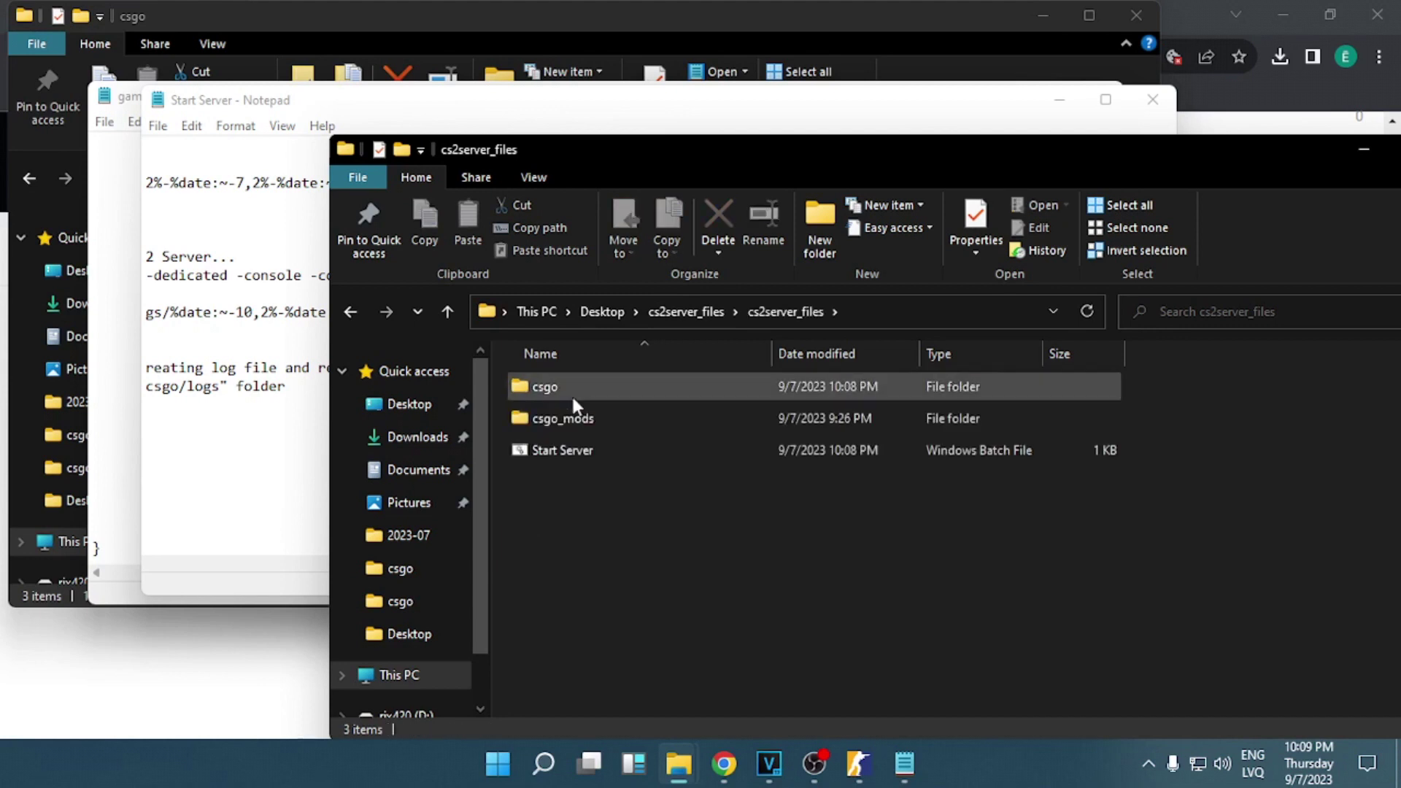
pyautogui.doubleClick(573, 398)
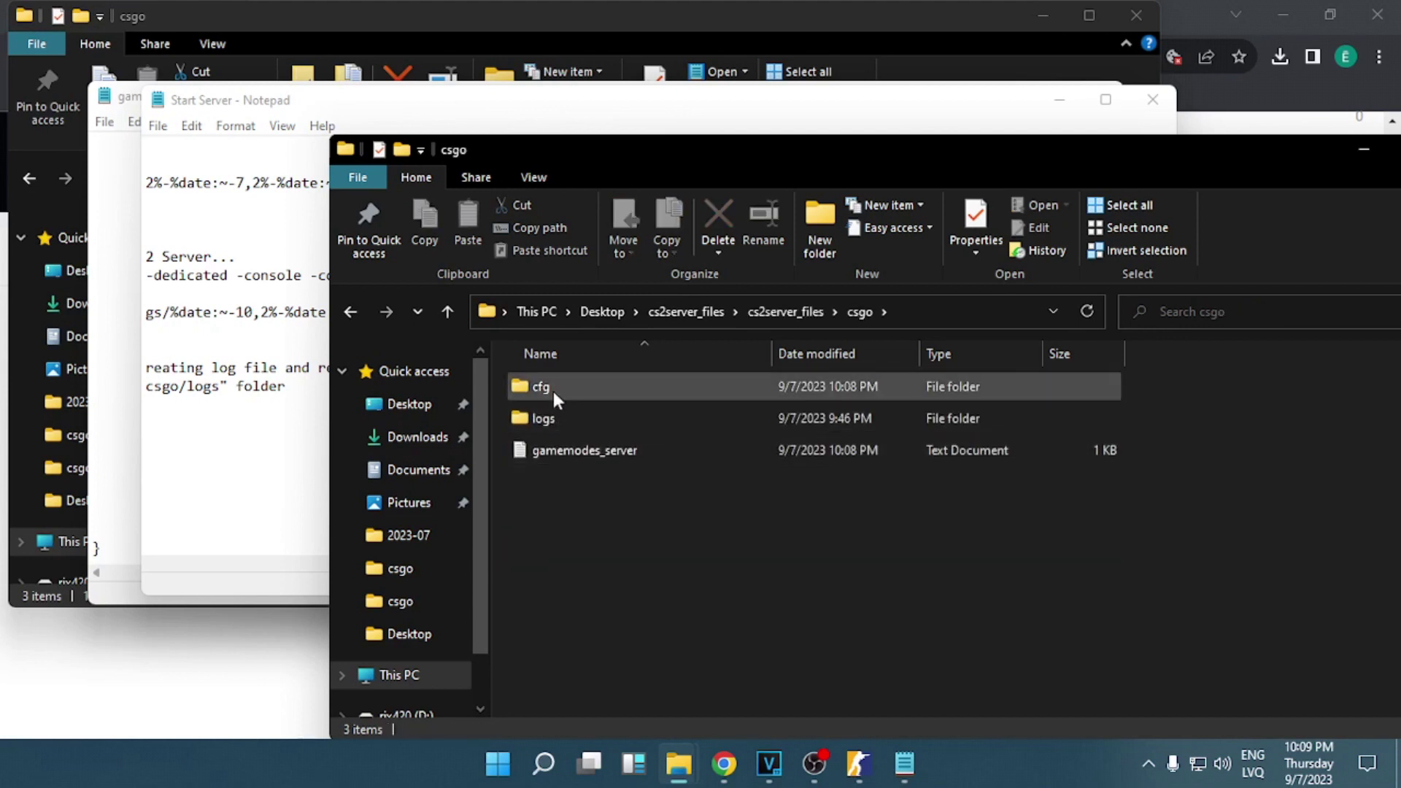
pyautogui.doubleClick(553, 392)
pyautogui.doubleClick(556, 392)
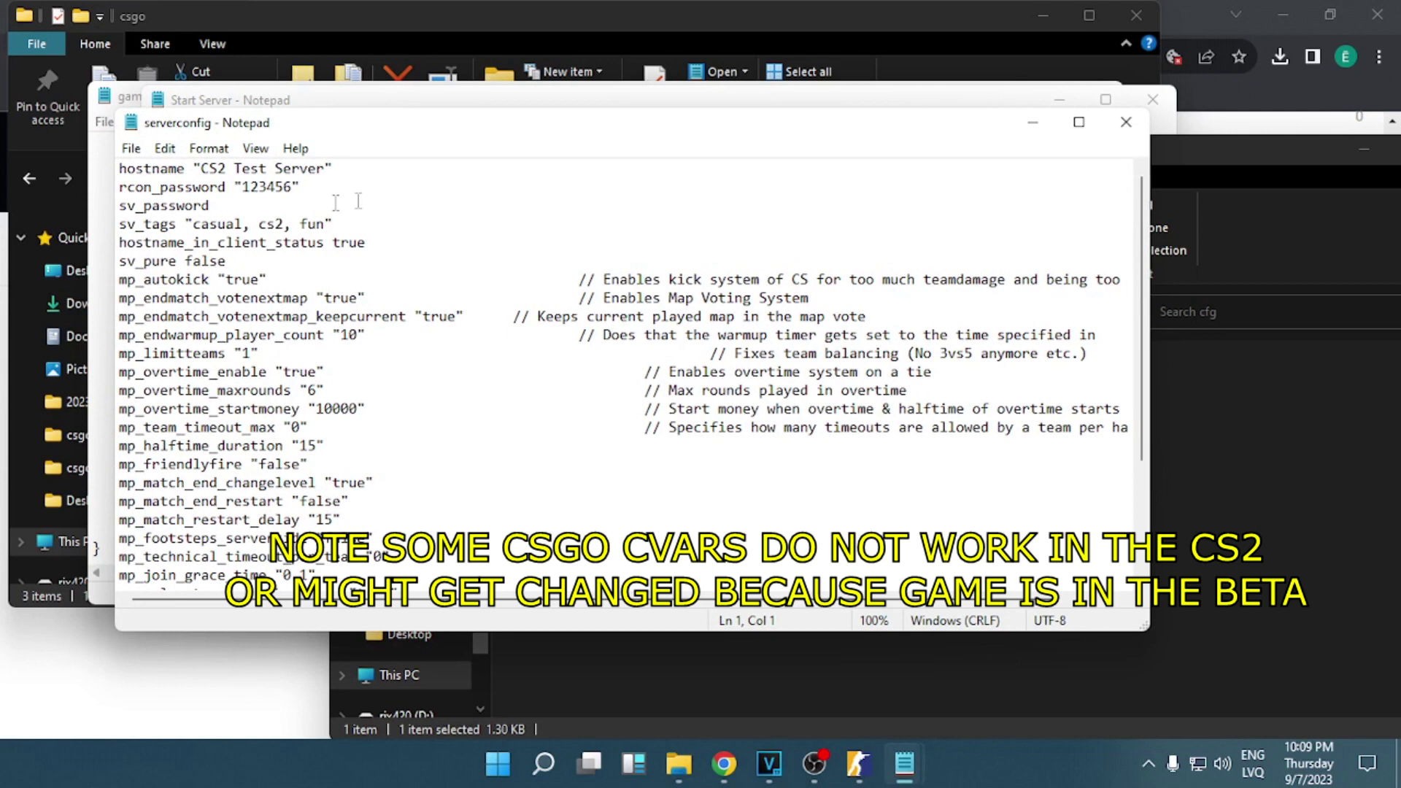
# Step: Review the hostname, rcon_password, sv_password, sv_tags and hostname_in_client_status lines
pyautogui.moveTo(336, 181); pyautogui.dragTo(3, 166)
pyautogui.moveTo(302, 187); pyautogui.dragTo(46, 183)
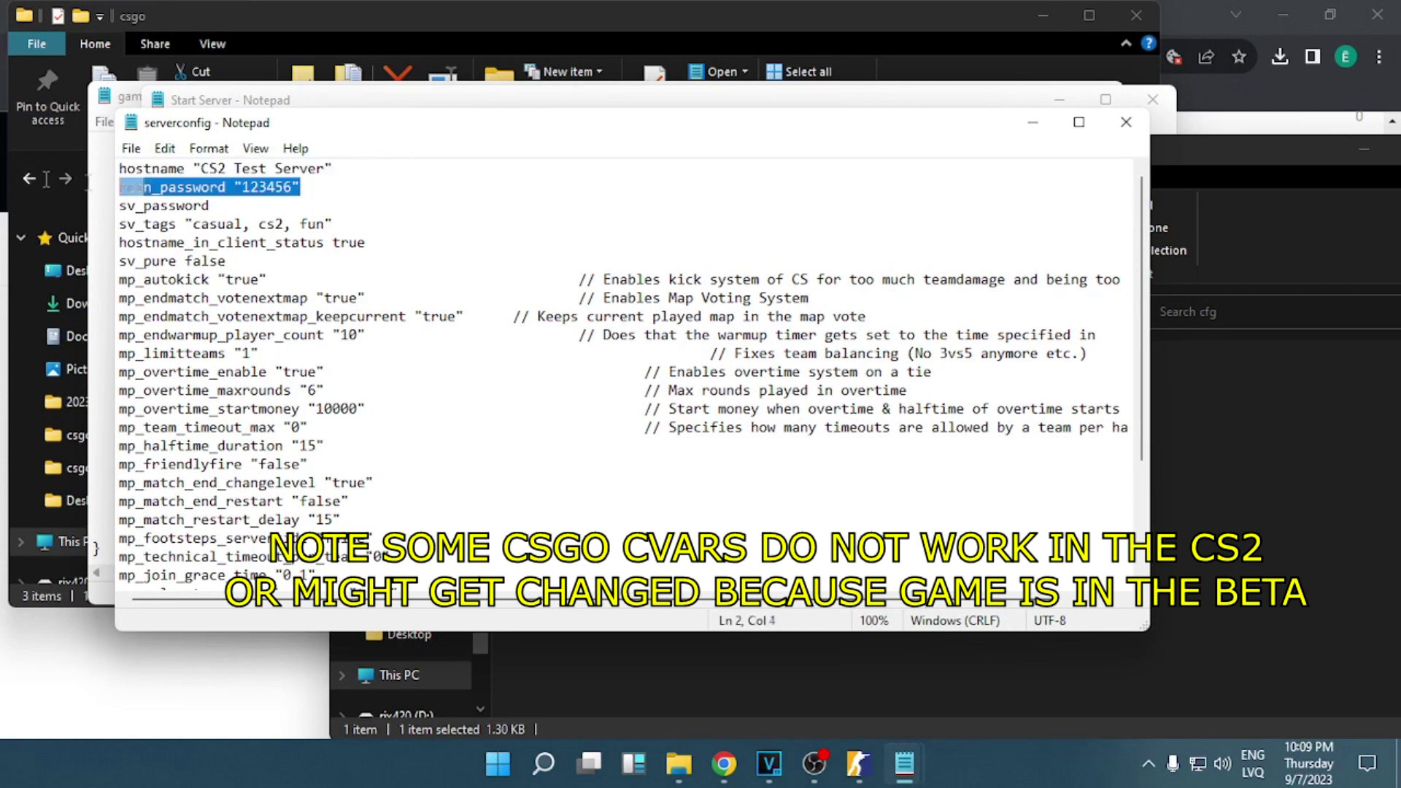
pyautogui.click(237, 212)
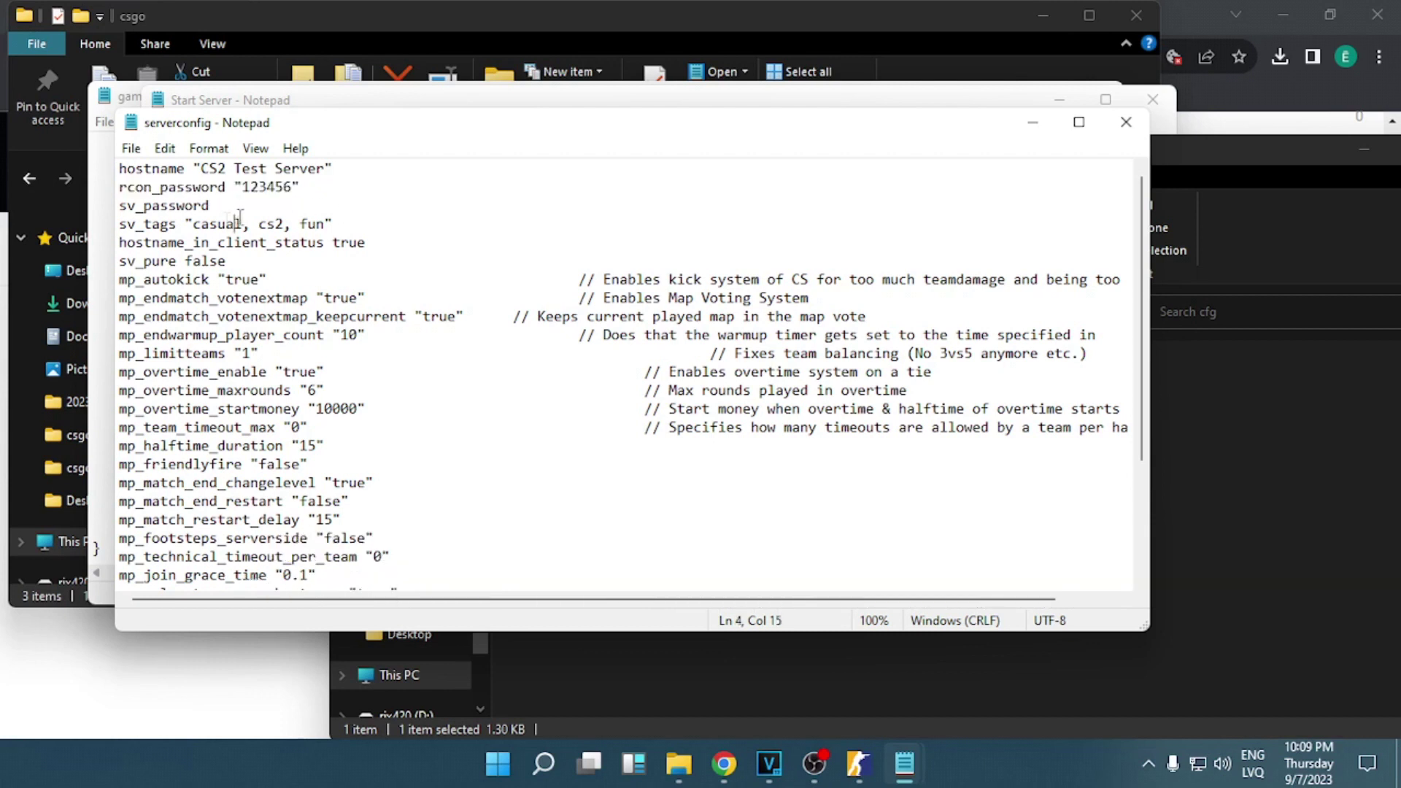
pyautogui.moveTo(248, 206); pyautogui.dragTo(216, 205)
pyautogui.click(276, 213)
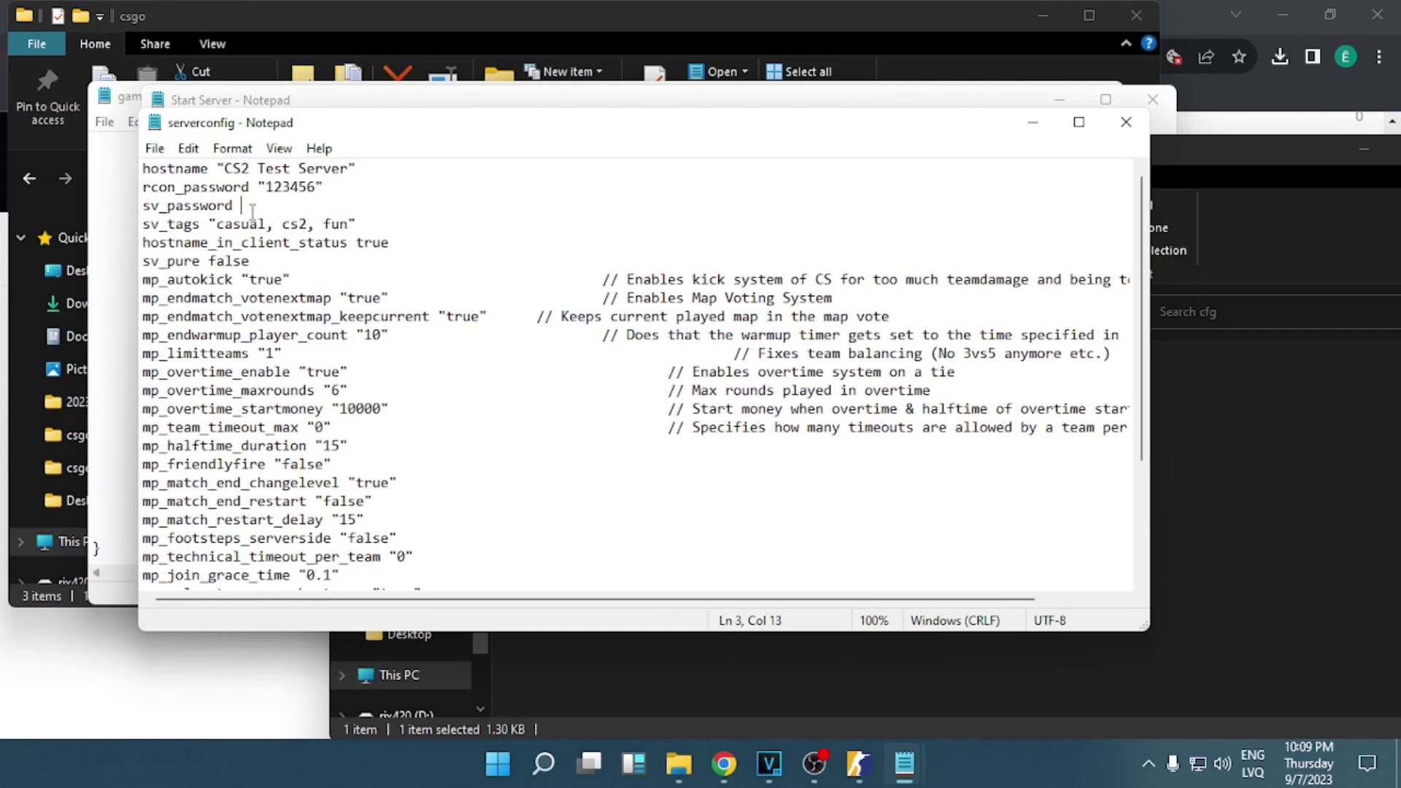
pyautogui.moveTo(146, 230)
pyautogui.mouseDown()
pyautogui.moveTo(394, 219)
pyautogui.moveTo(146, 223)
pyautogui.moveTo(144, 243)
pyautogui.mouseUp()
pyautogui.click(434, 260)
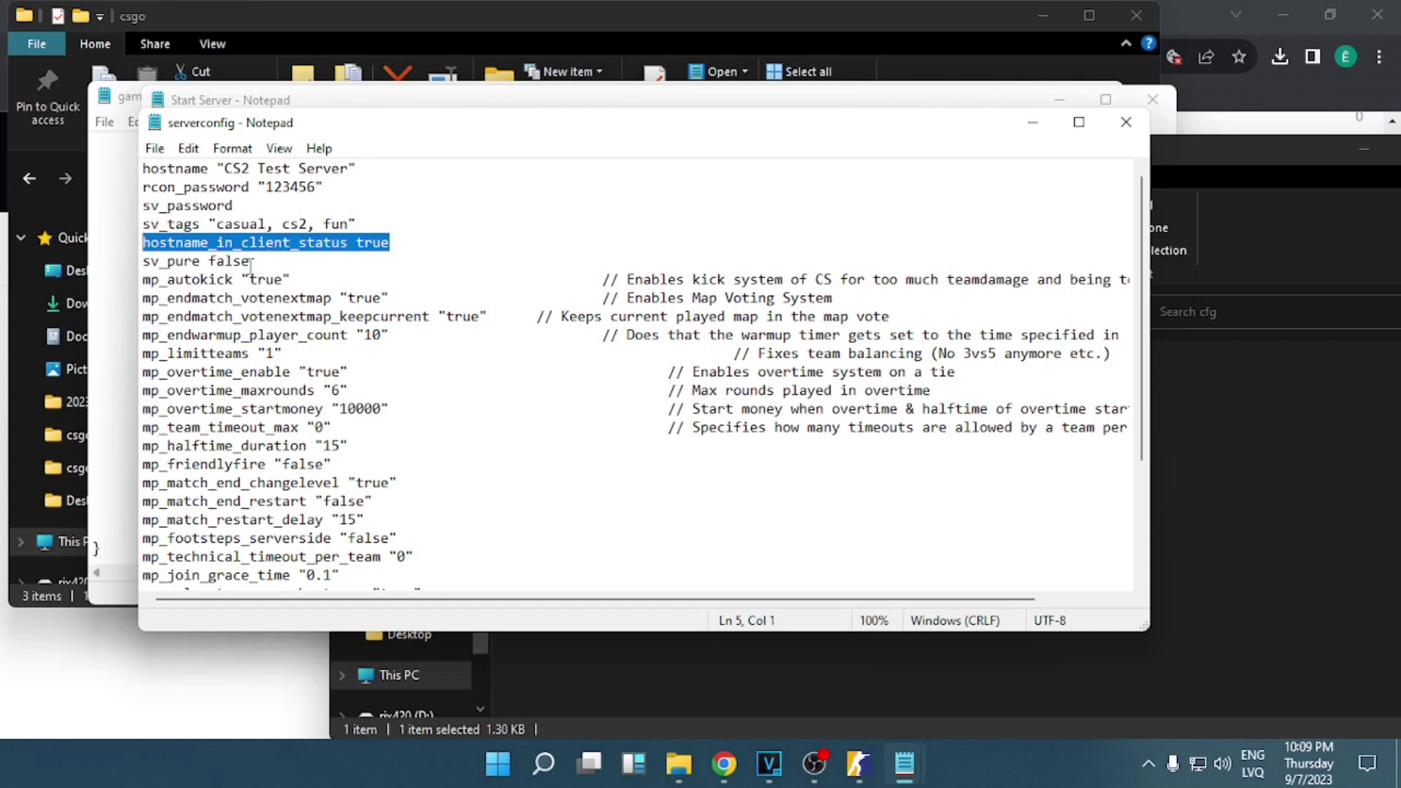
pyautogui.click(317, 250)
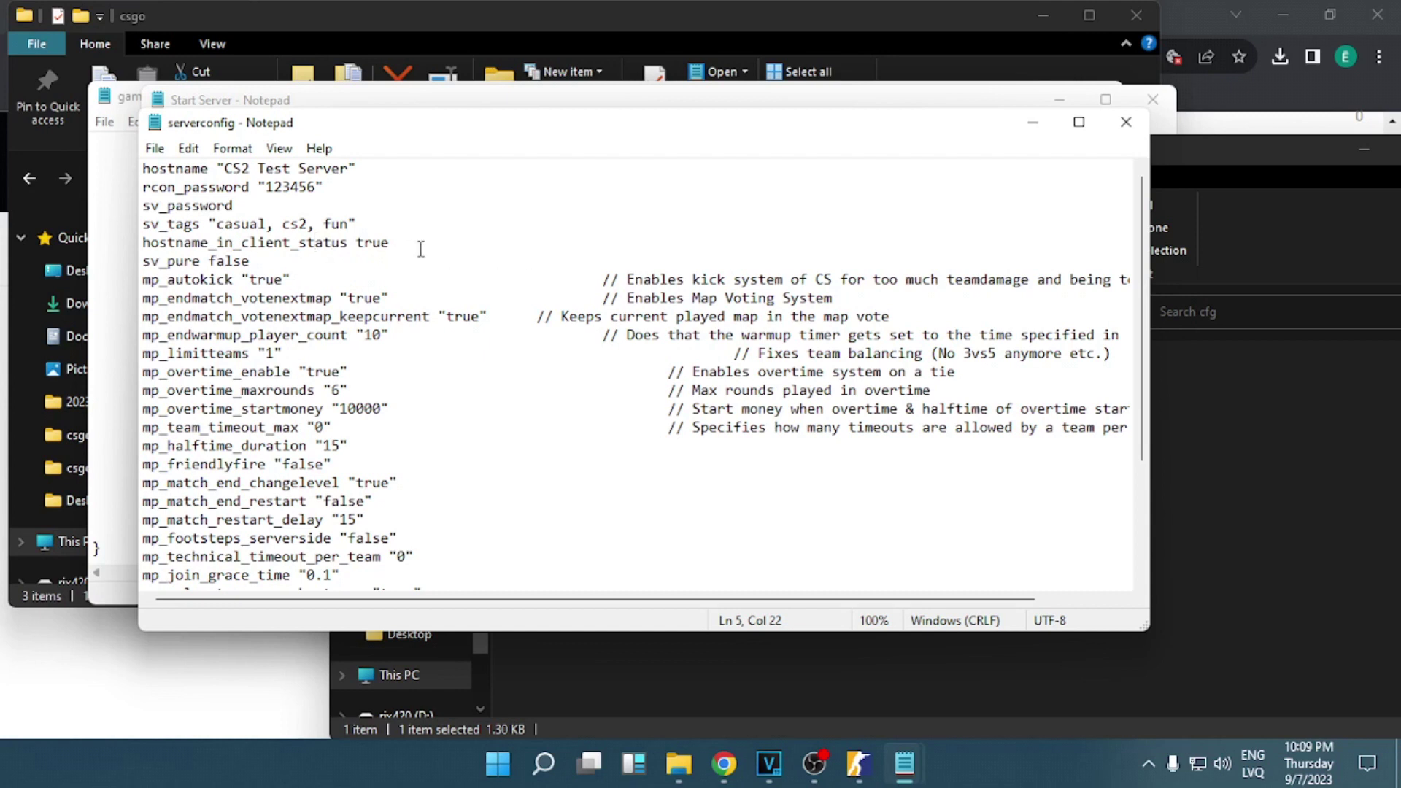
pyautogui.moveTo(421, 248); pyautogui.dragTo(119, 237)
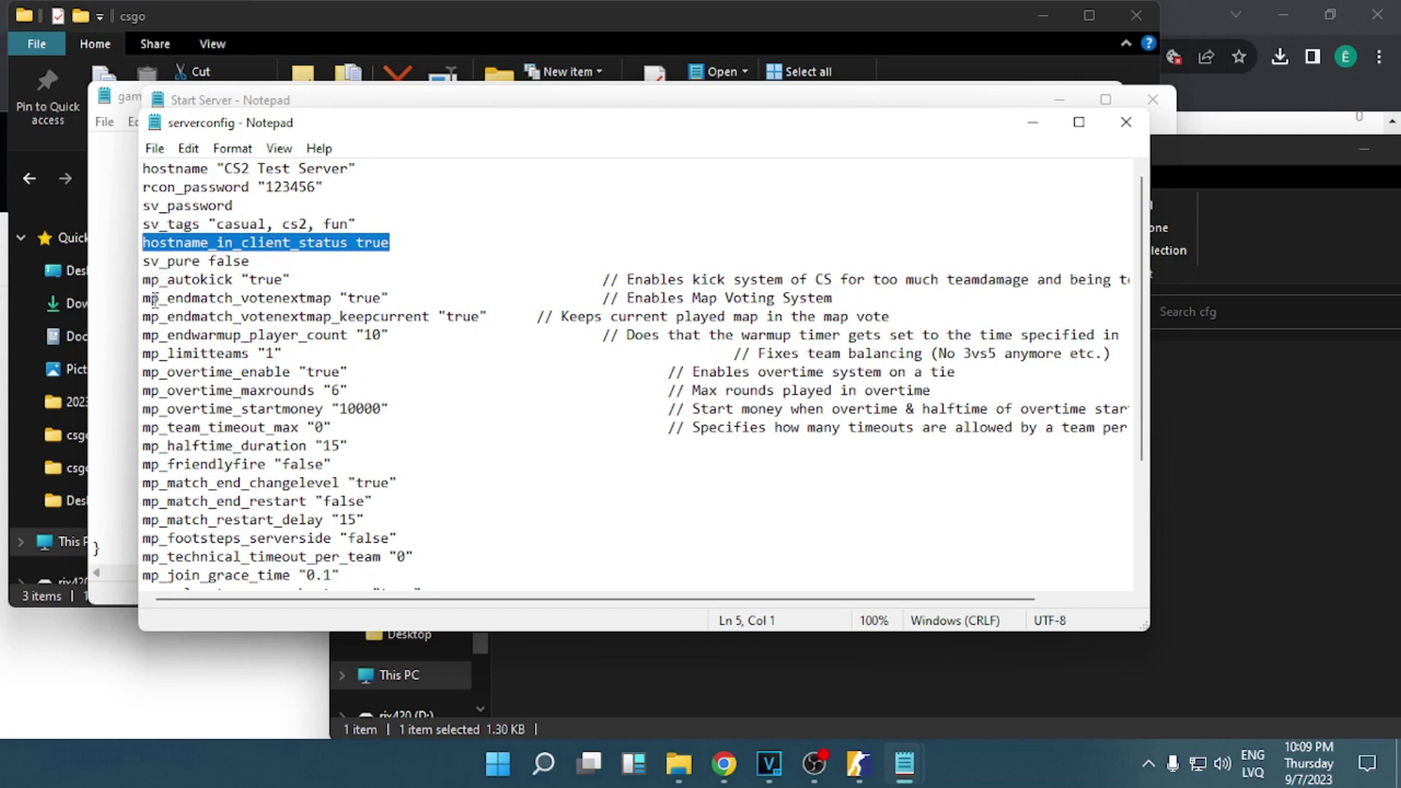
# Step: Review the autokick, map vote and remaining match settings in serverconfig
pyautogui.moveTo(154, 301); pyautogui.dragTo(447, 337)
pyautogui.scroll(-3, 270, 406)
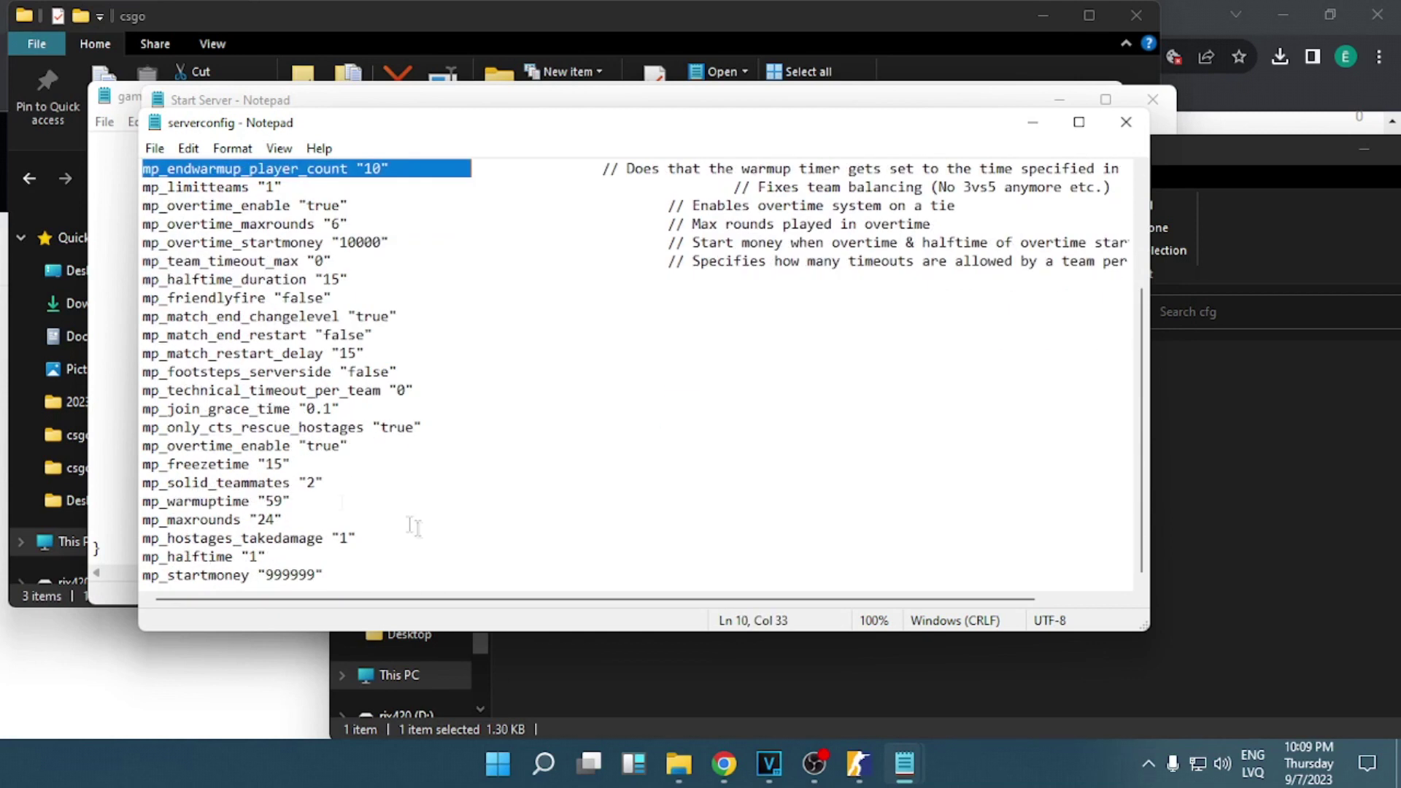
pyautogui.moveTo(386, 584); pyautogui.dragTo(142, 449)
pyautogui.click(451, 544)
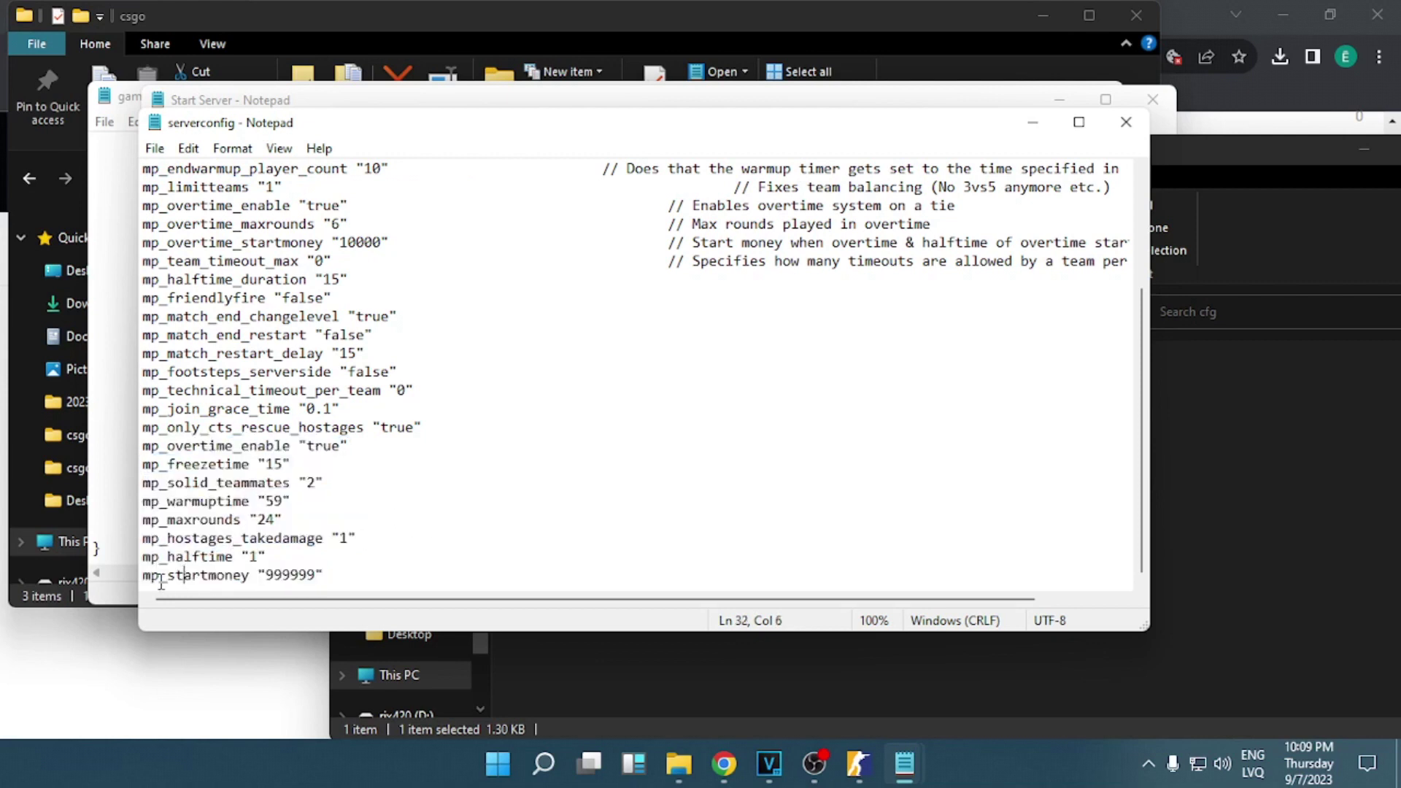
pyautogui.click(143, 464)
pyautogui.scroll(3, 364, 365)
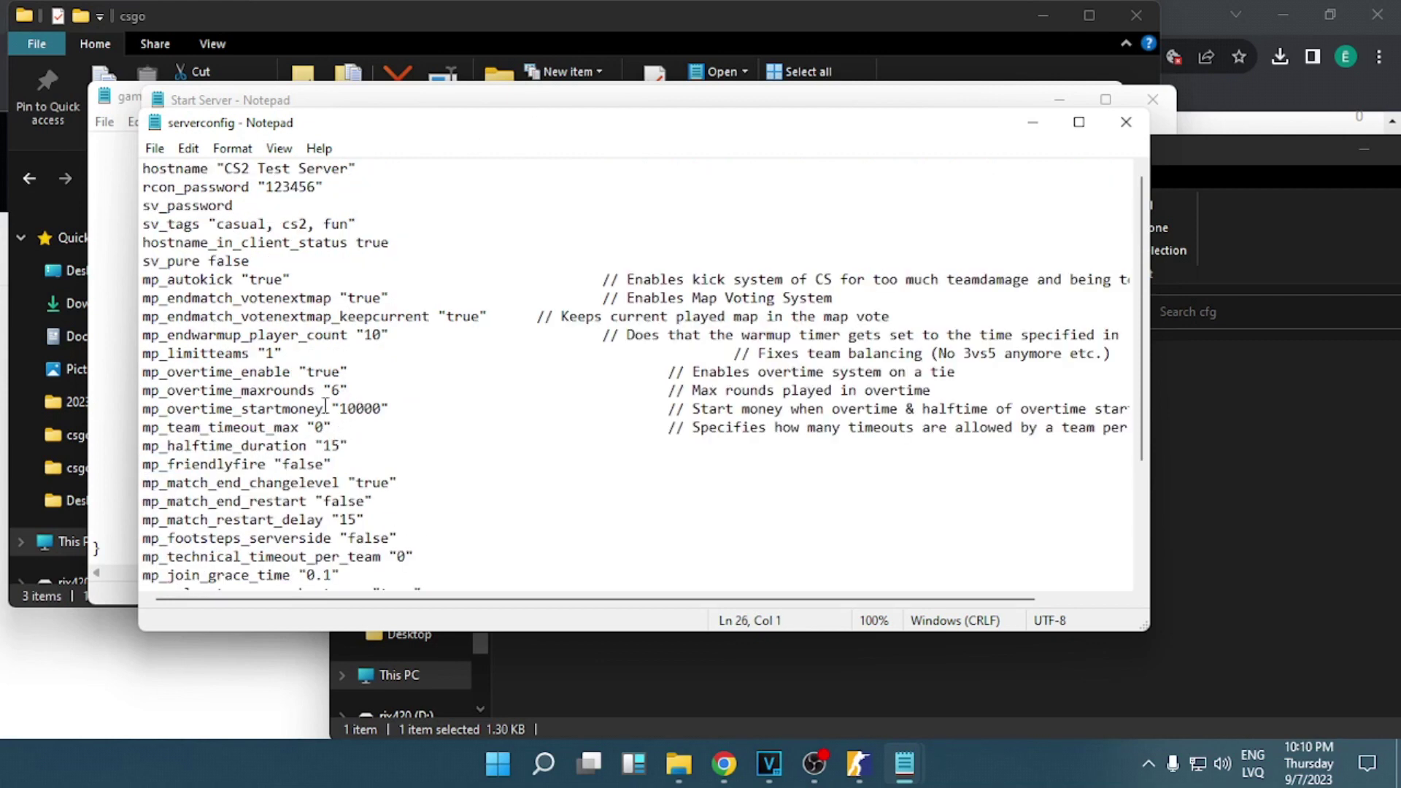
pyautogui.scroll(-2, 325, 406)
pyautogui.scroll(2, 314, 365)
pyautogui.click(288, 224)
pyautogui.scroll(-3, 562, 336)
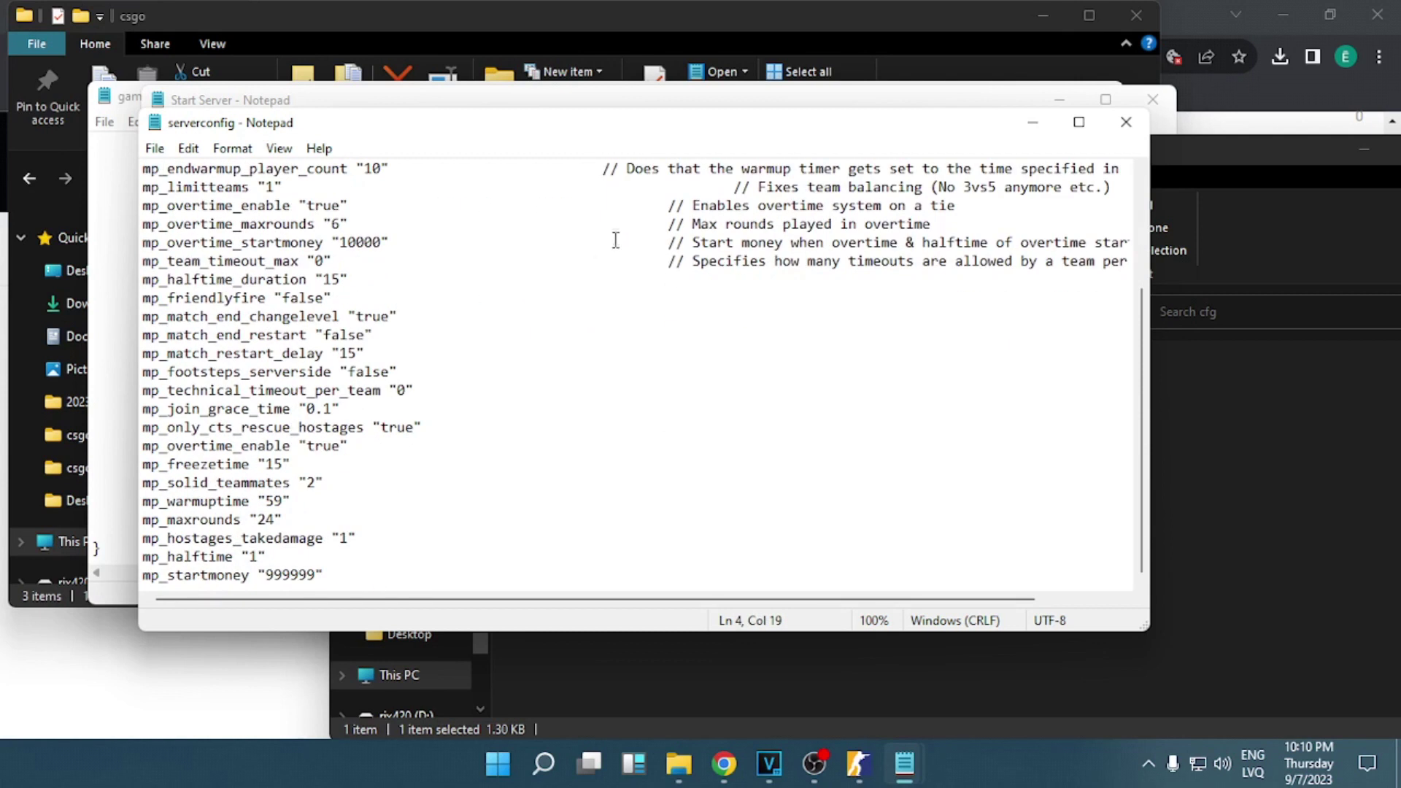
pyautogui.hotkey('alt', 'Tab')
# Step: Browse the CS2 Docs list of all commands, including the addons entry
pyautogui.click(280, 18)
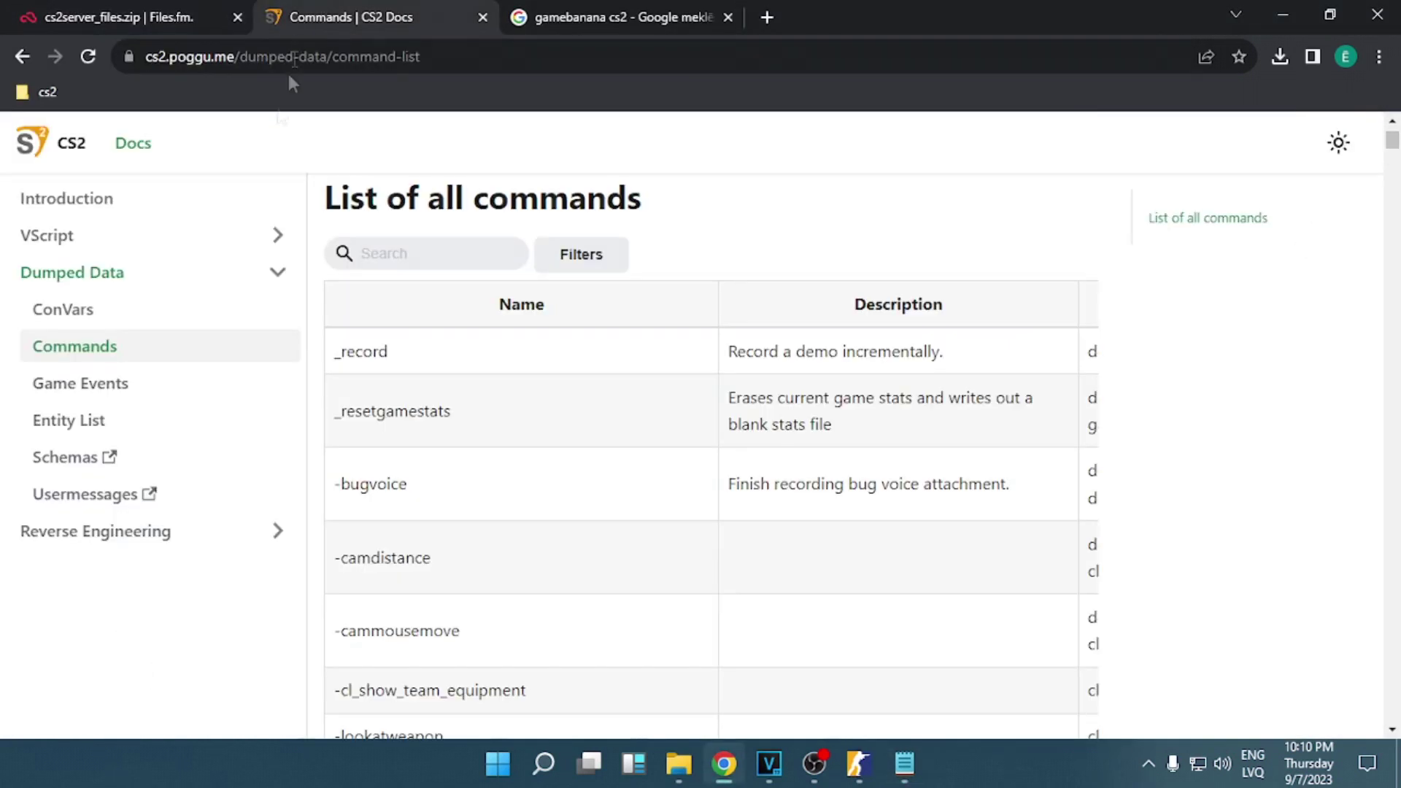
pyautogui.scroll(-3, 172, 372)
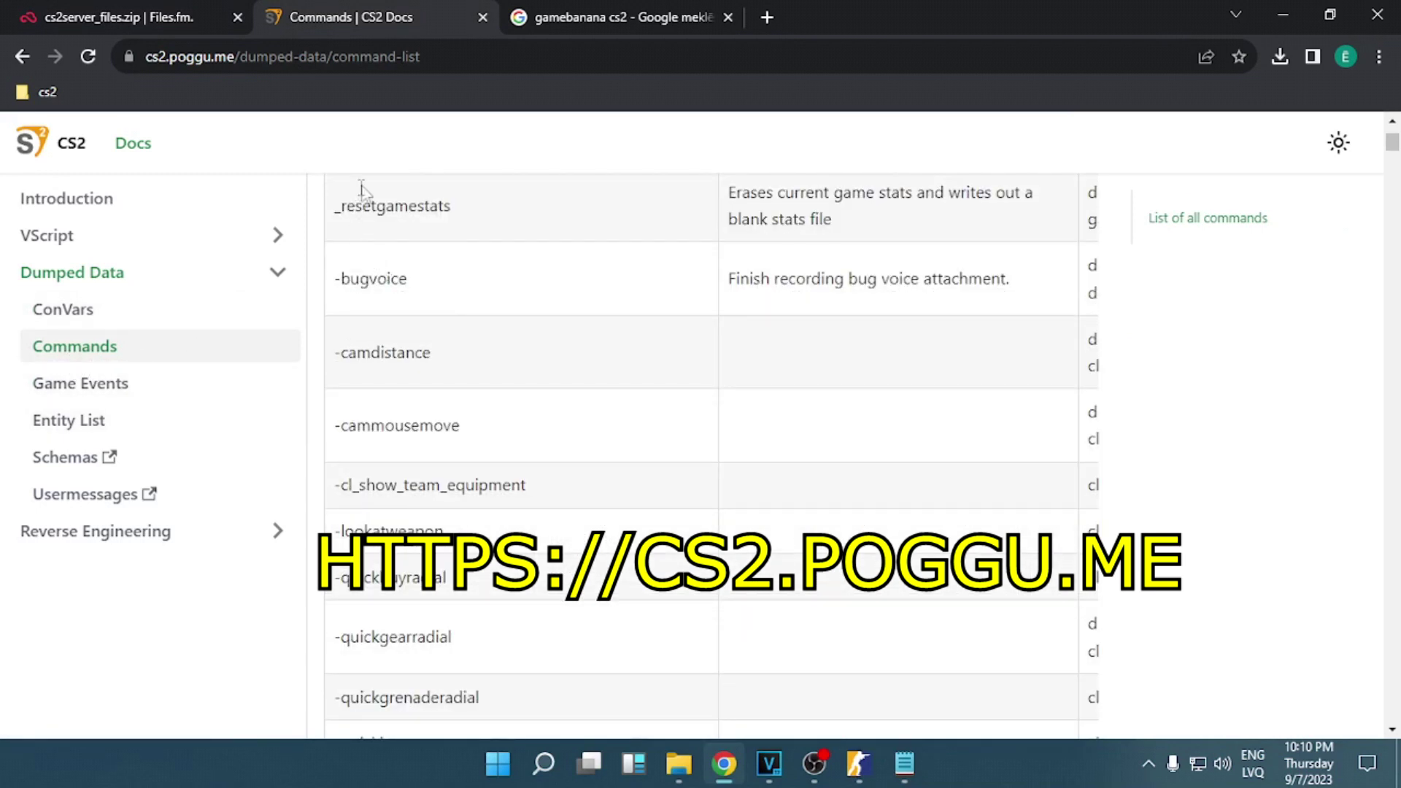
pyautogui.moveTo(361, 191); pyautogui.dragTo(559, 491)
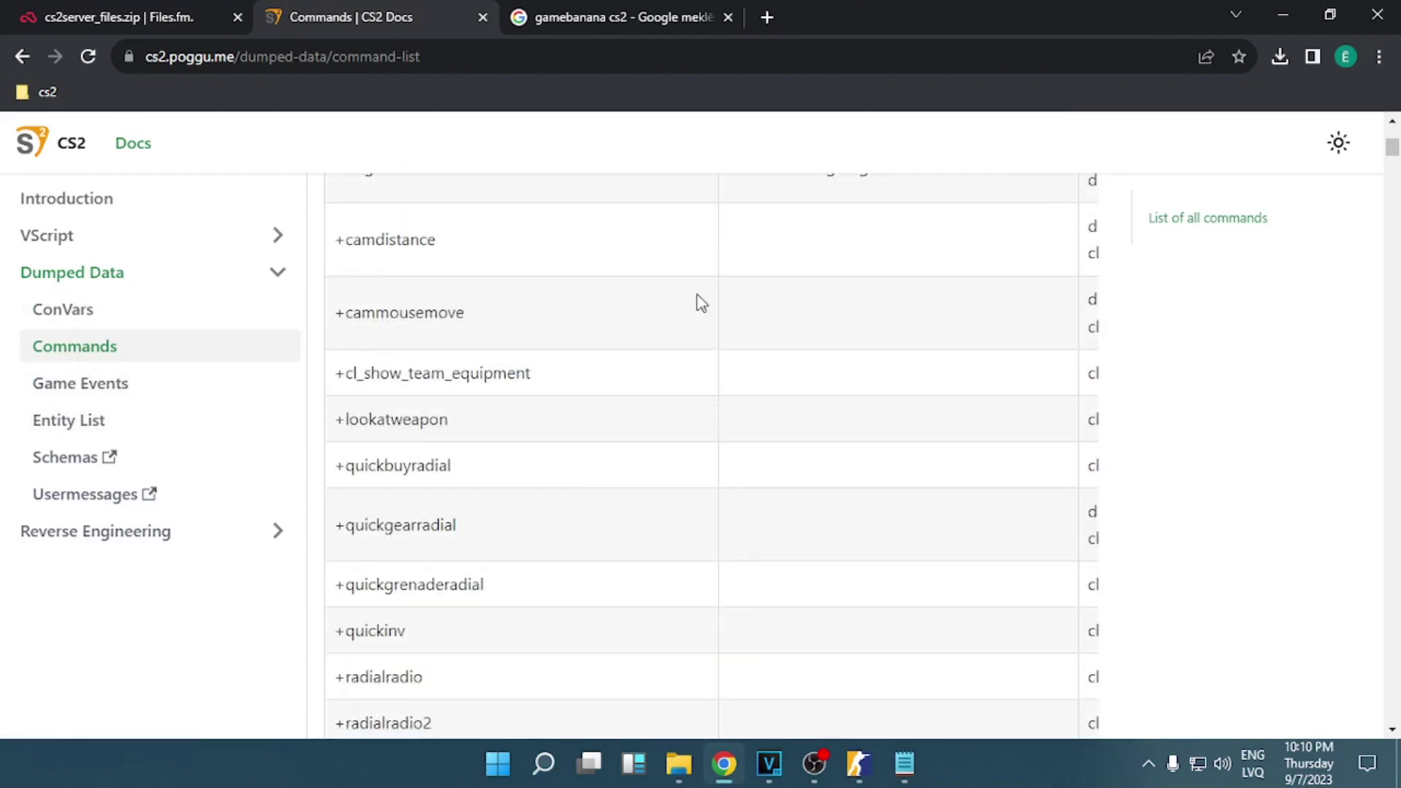
pyautogui.scroll(4, 729, 350)
pyautogui.scroll(-12, 793, 453)
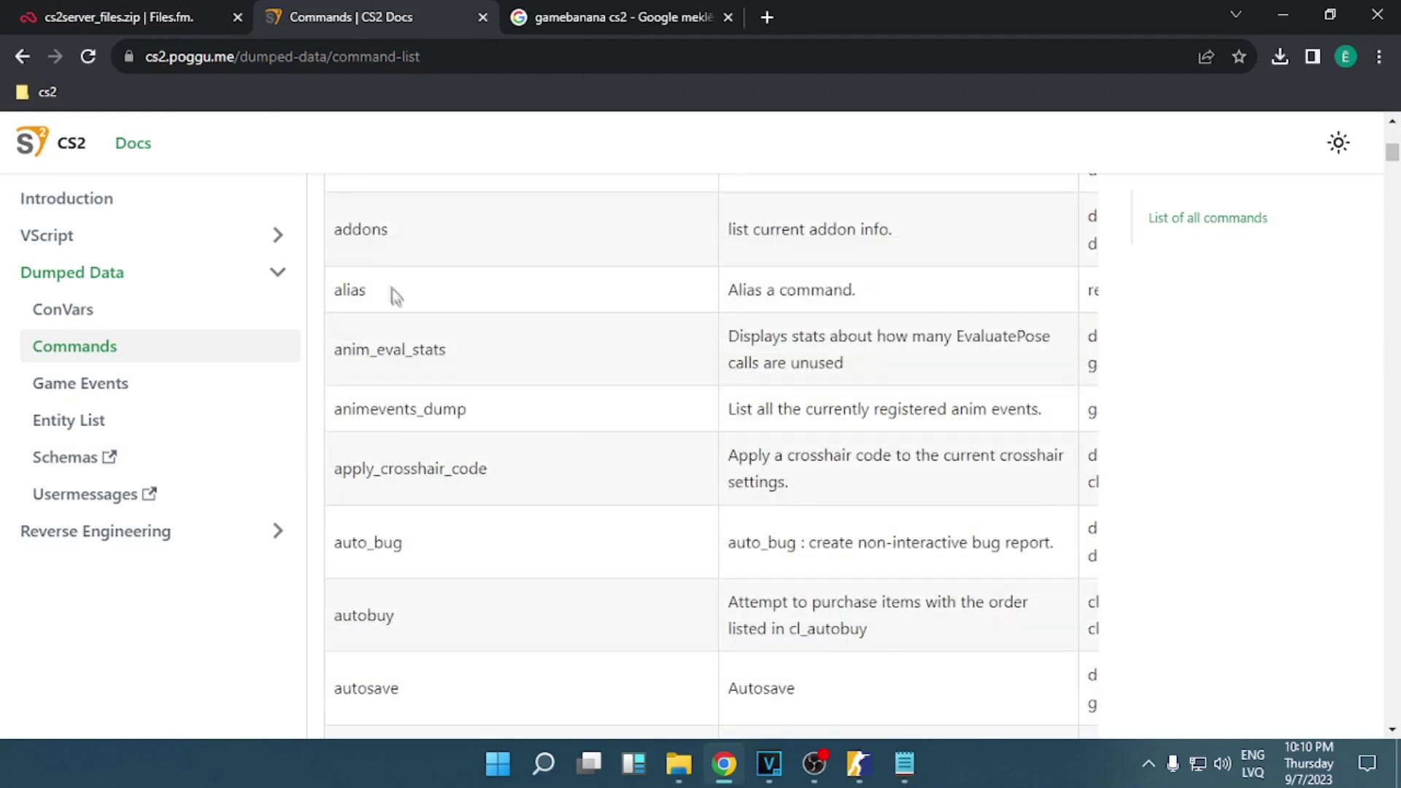
pyautogui.moveTo(372, 229); pyautogui.dragTo(893, 229)
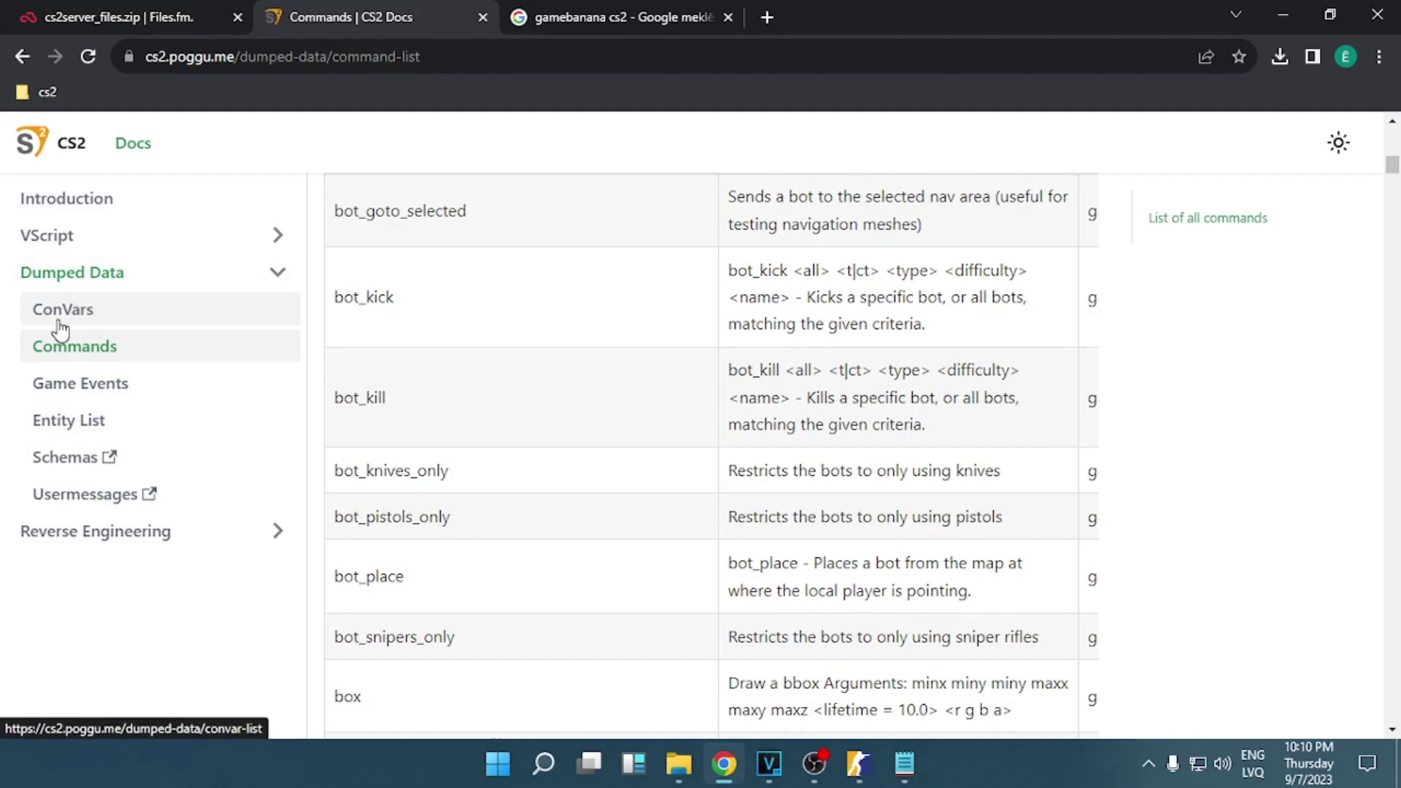
# Step: Open the list of ConVars and scroll down to the sv_ entries
pyautogui.click(58, 326)
pyautogui.scroll(-15, 656, 459)
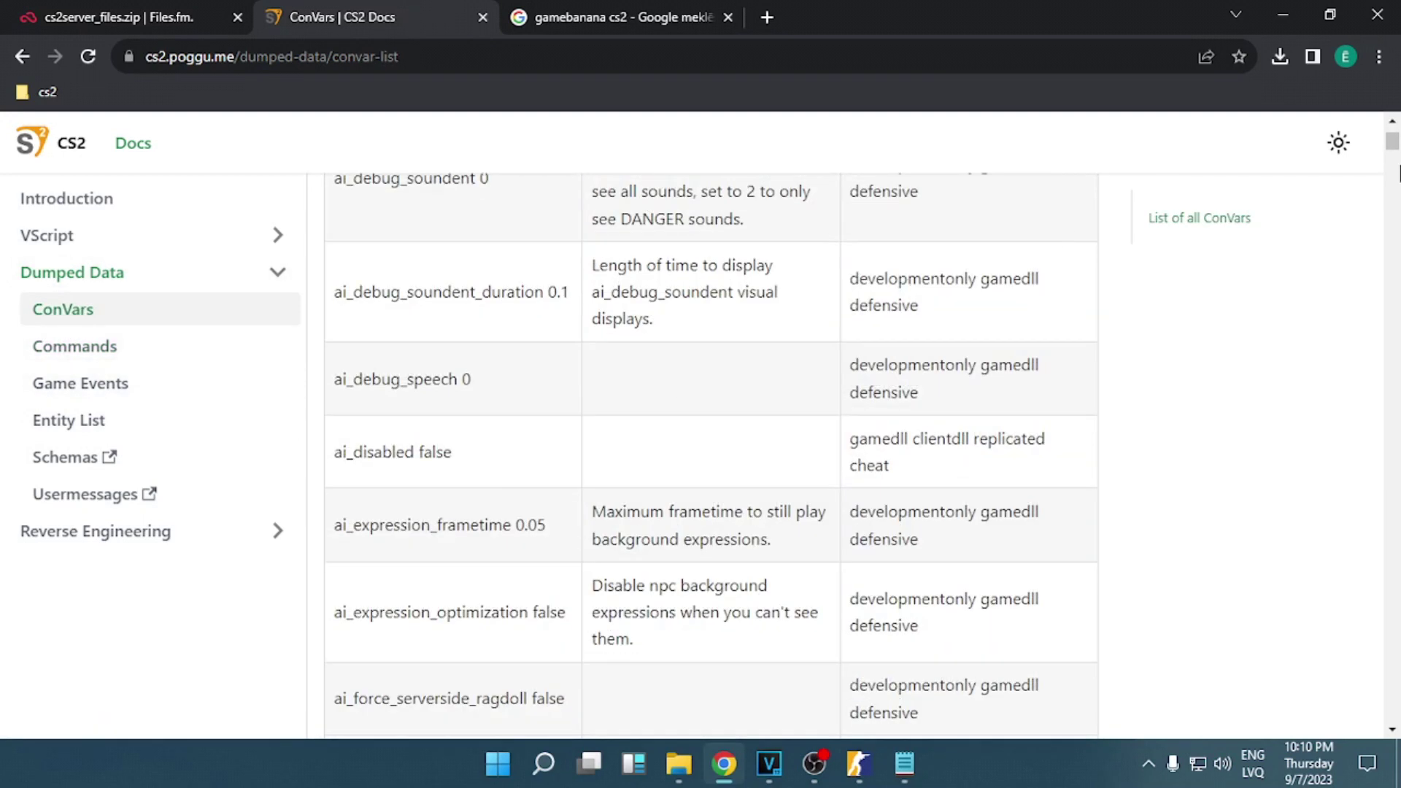
pyautogui.moveTo(1394, 146); pyautogui.dragTo(1350, 666)
pyautogui.moveTo(367, 480); pyautogui.dragTo(581, 494)
pyautogui.scroll(-8, 555, 502)
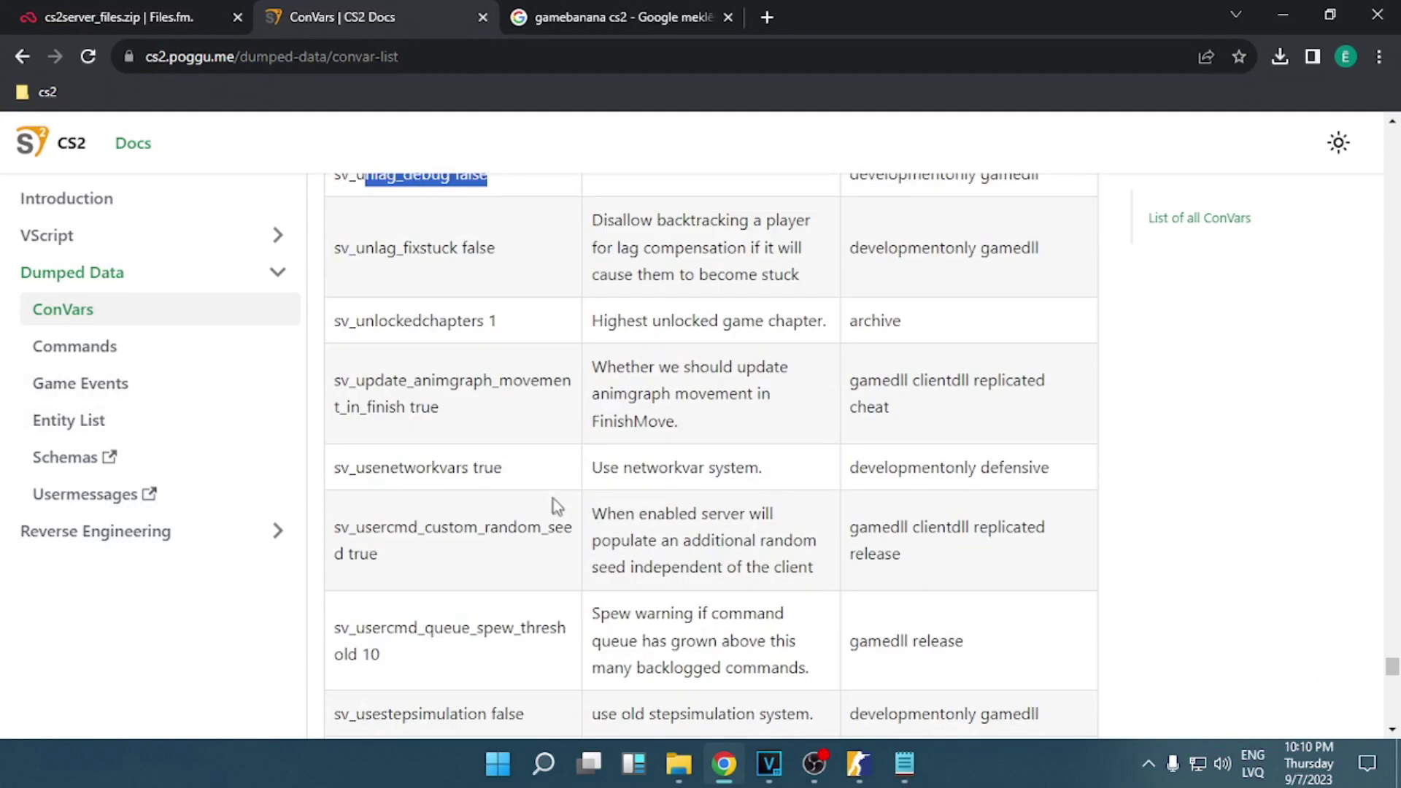
pyautogui.scroll(-20, 555, 502)
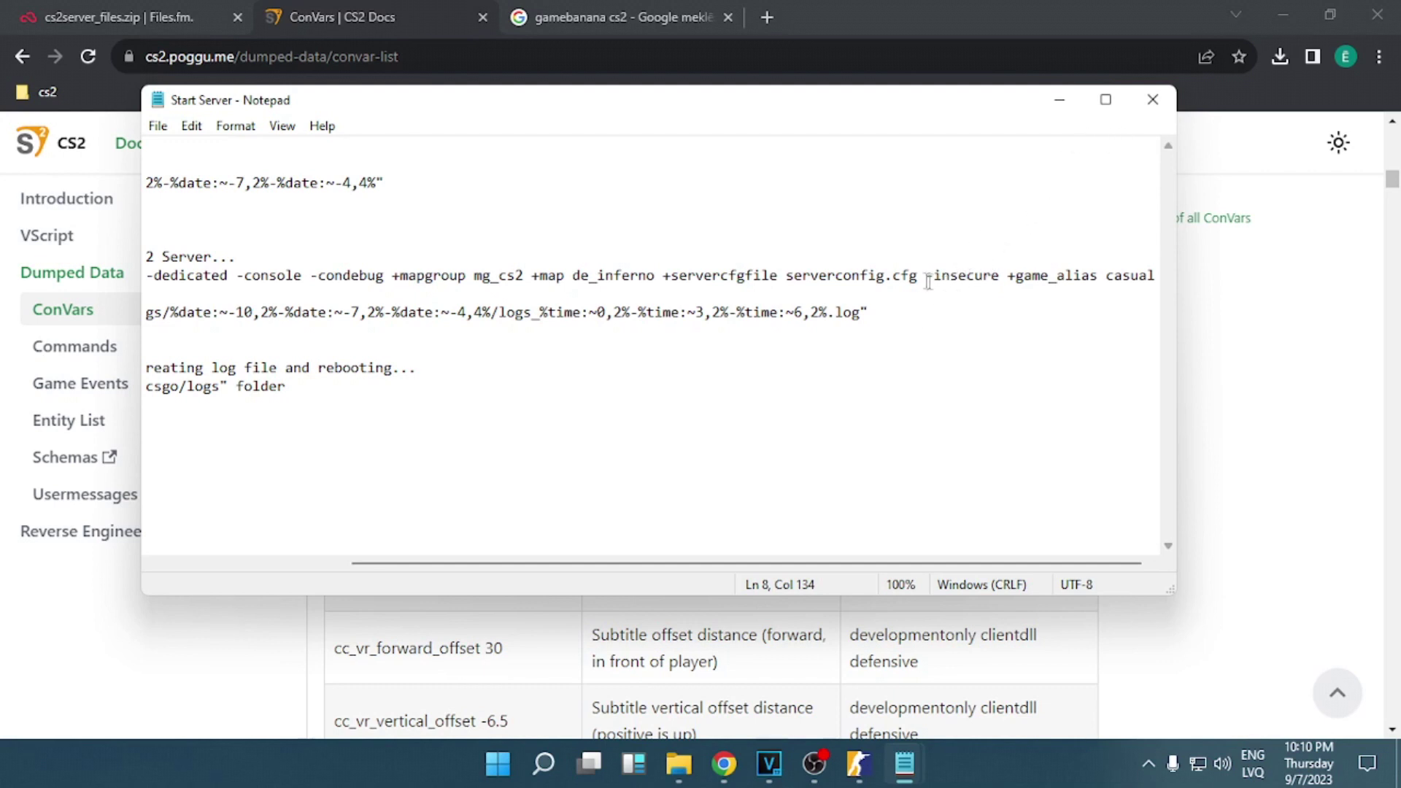
# Step: Maximize the Start Server script and inspect its -insecure and +game_alias casual options
pyautogui.moveTo(927, 281); pyautogui.dragTo(1000, 270)
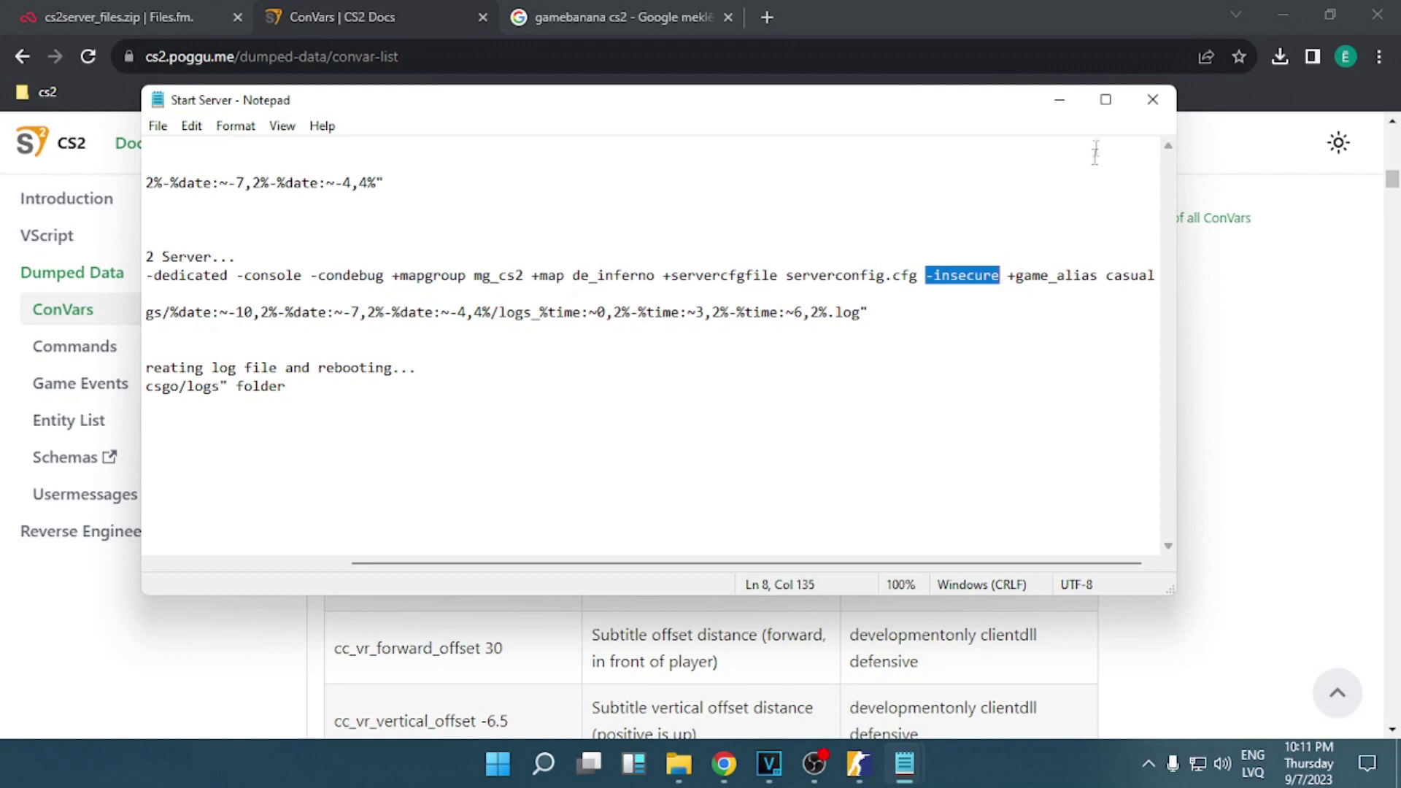
pyautogui.click(1106, 100)
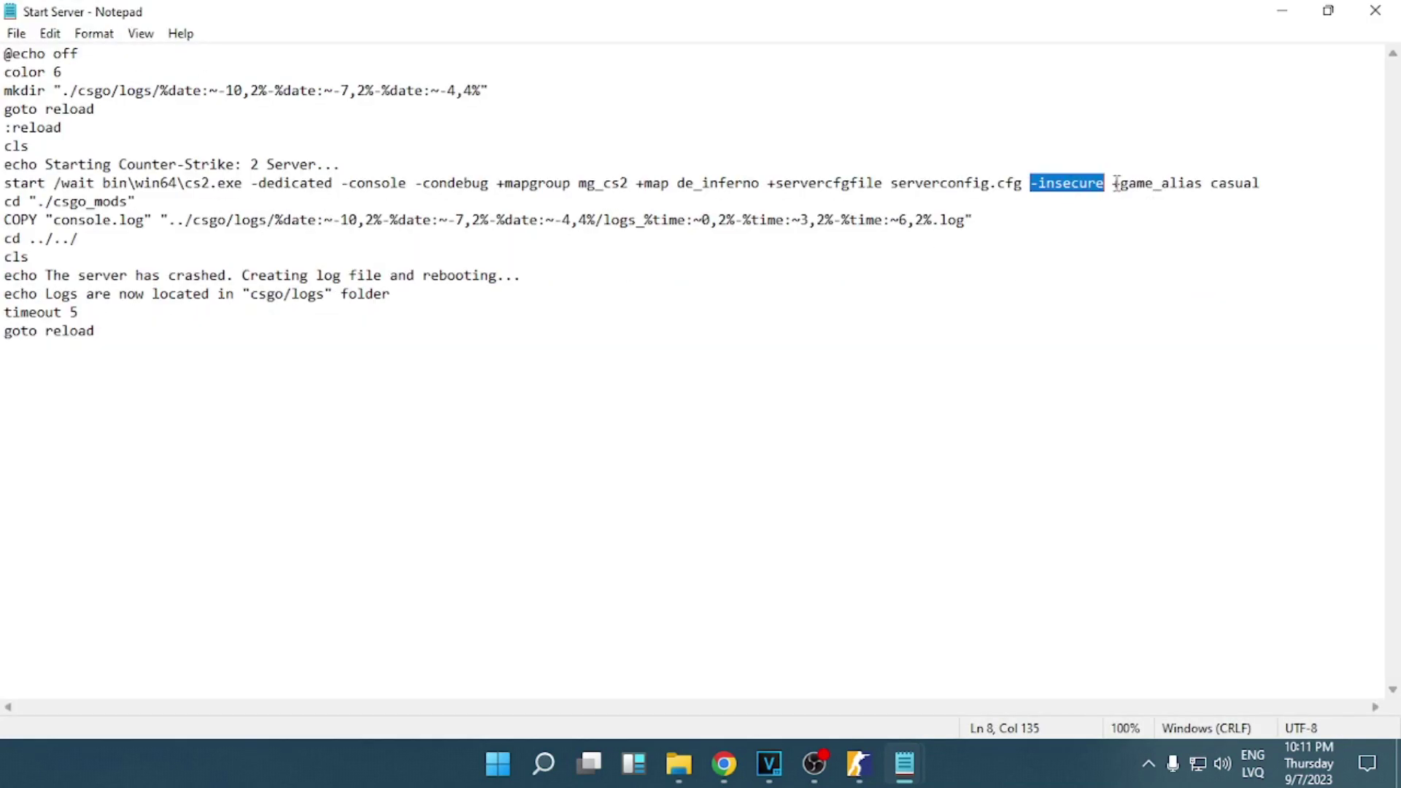
pyautogui.press('Down')
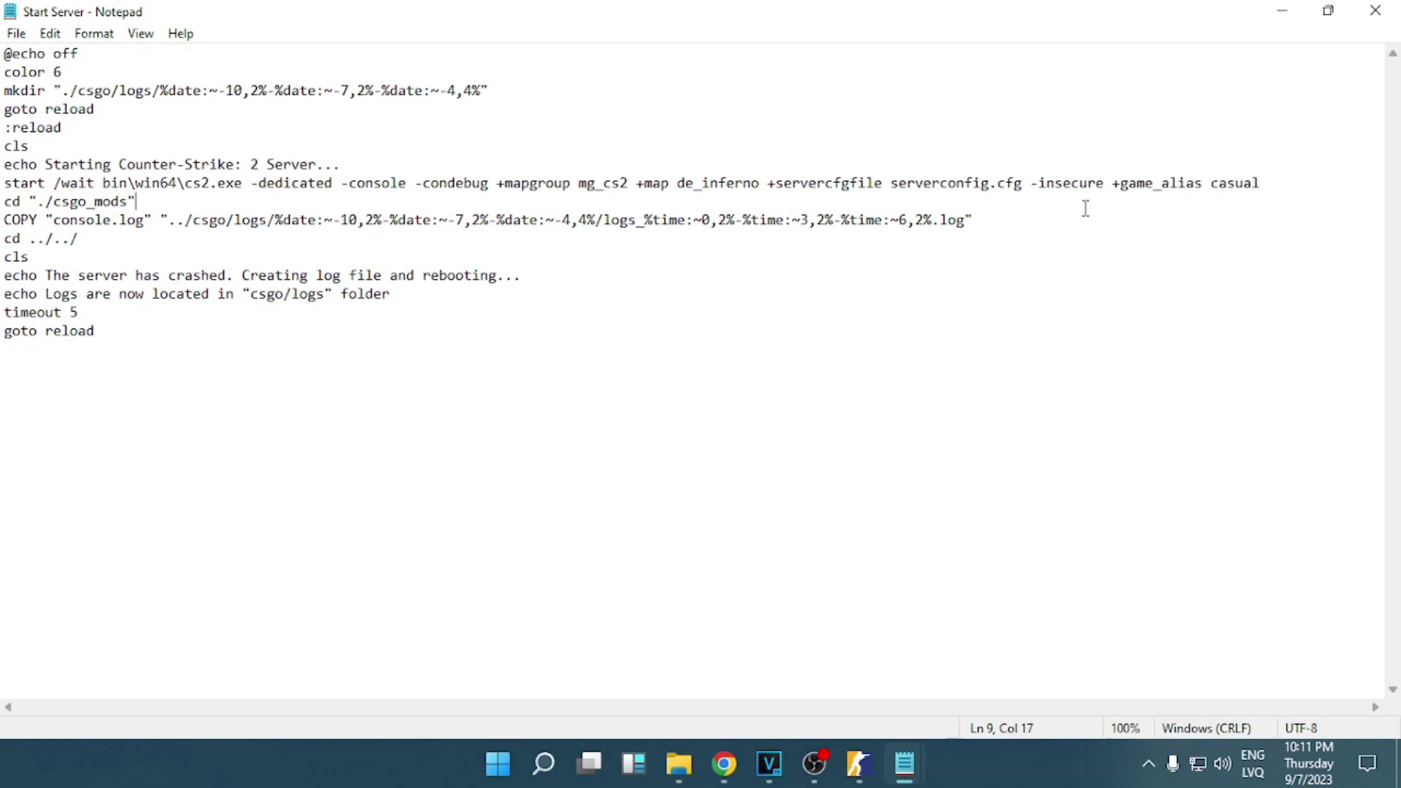
pyautogui.moveTo(1111, 182); pyautogui.dragTo(1233, 175)
pyautogui.press('Down')
pyautogui.press('Down')
pyautogui.press('Down')
pyautogui.press('Down')
pyautogui.press('Down')
pyautogui.press('Down')
pyautogui.press('Down')
pyautogui.press('Down')
# Step: Select csgo, csgo_mods and Start Server inside the inner cs2server_files folder
pyautogui.hotkey('alt', 'Tab')
pyautogui.doubleClick(243, 254)
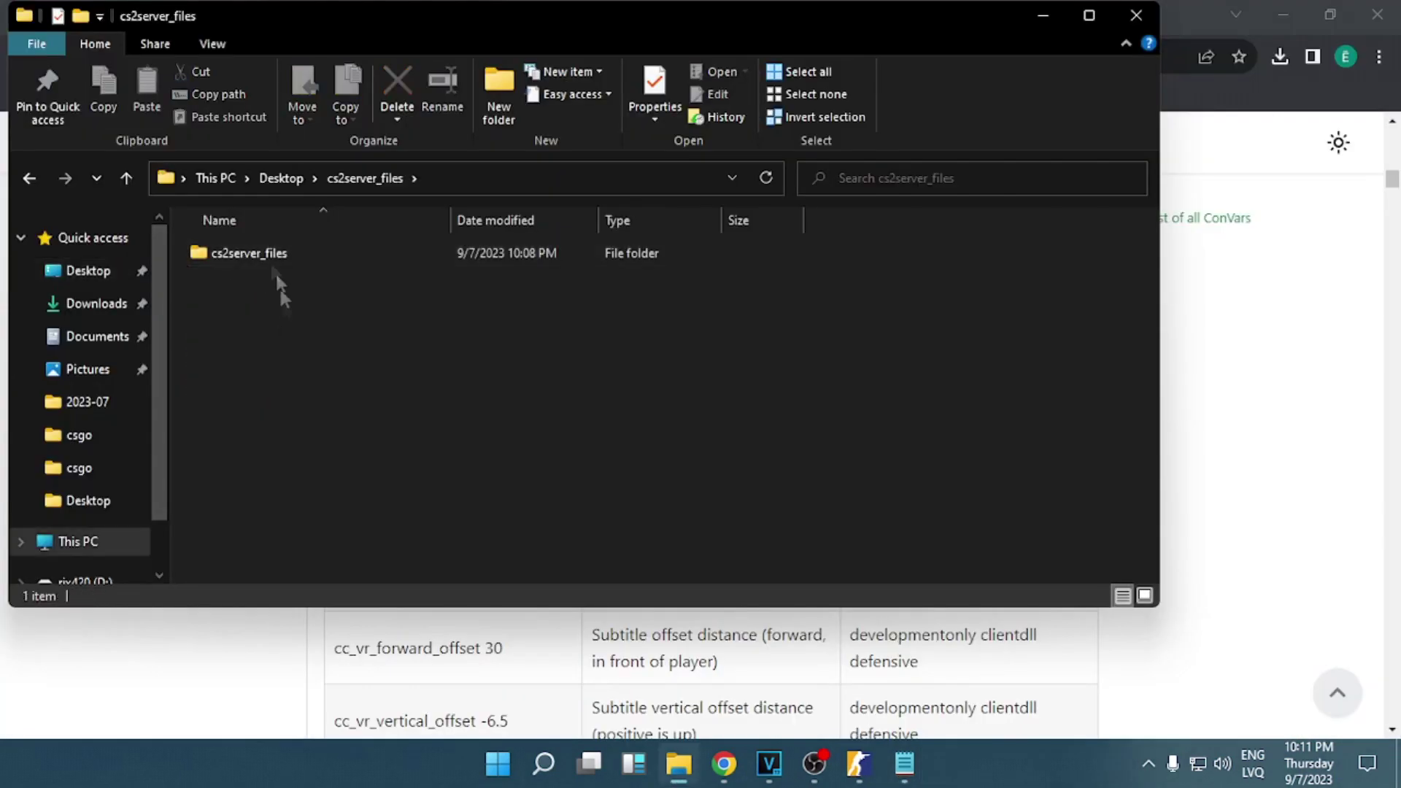
pyautogui.doubleClick(244, 254)
pyautogui.moveTo(241, 442); pyautogui.dragTo(197, 213)
# Step: Paste them into the Counter-Strike Global Offensive game folder, replacing the existing files
pyautogui.click(28, 177)
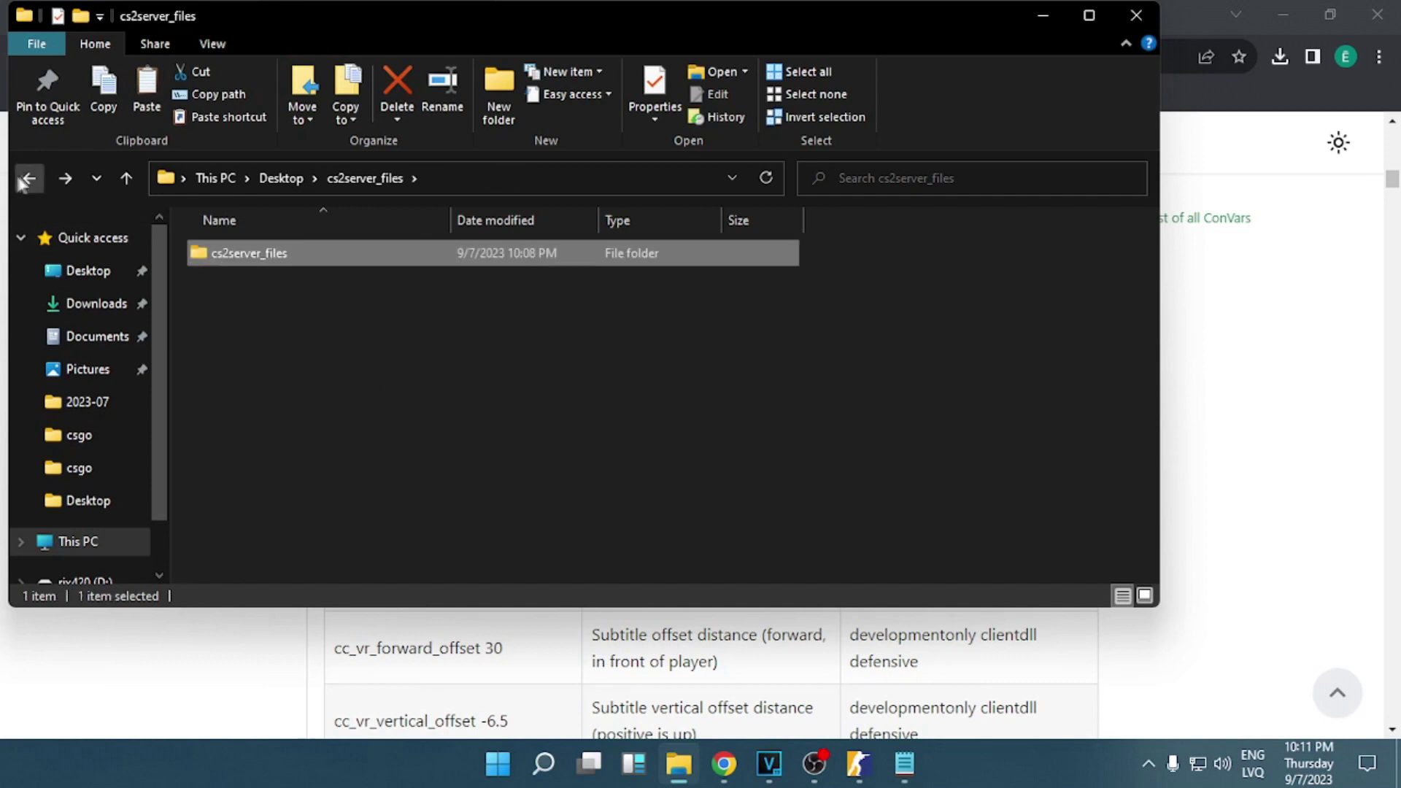
pyautogui.click(26, 174)
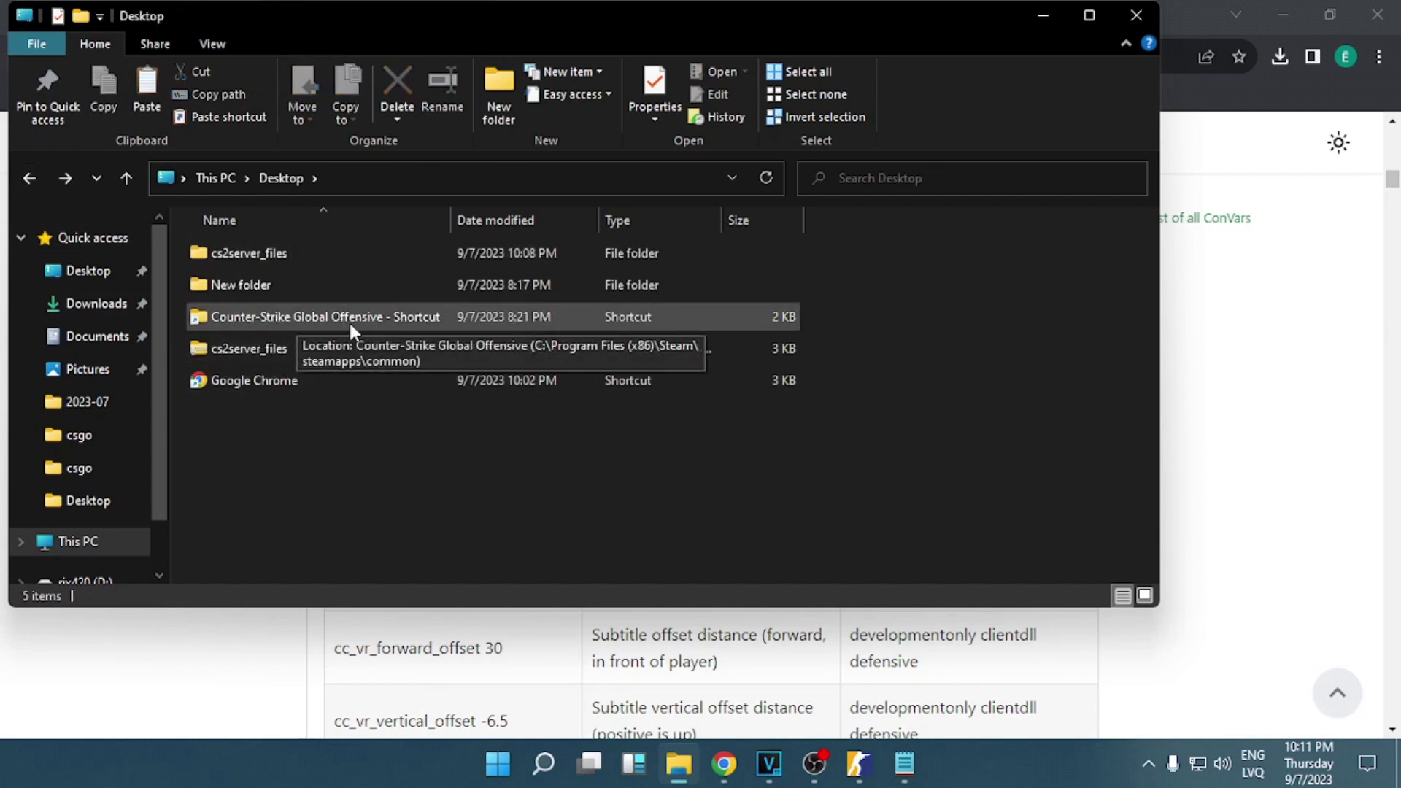
pyautogui.doubleClick(330, 317)
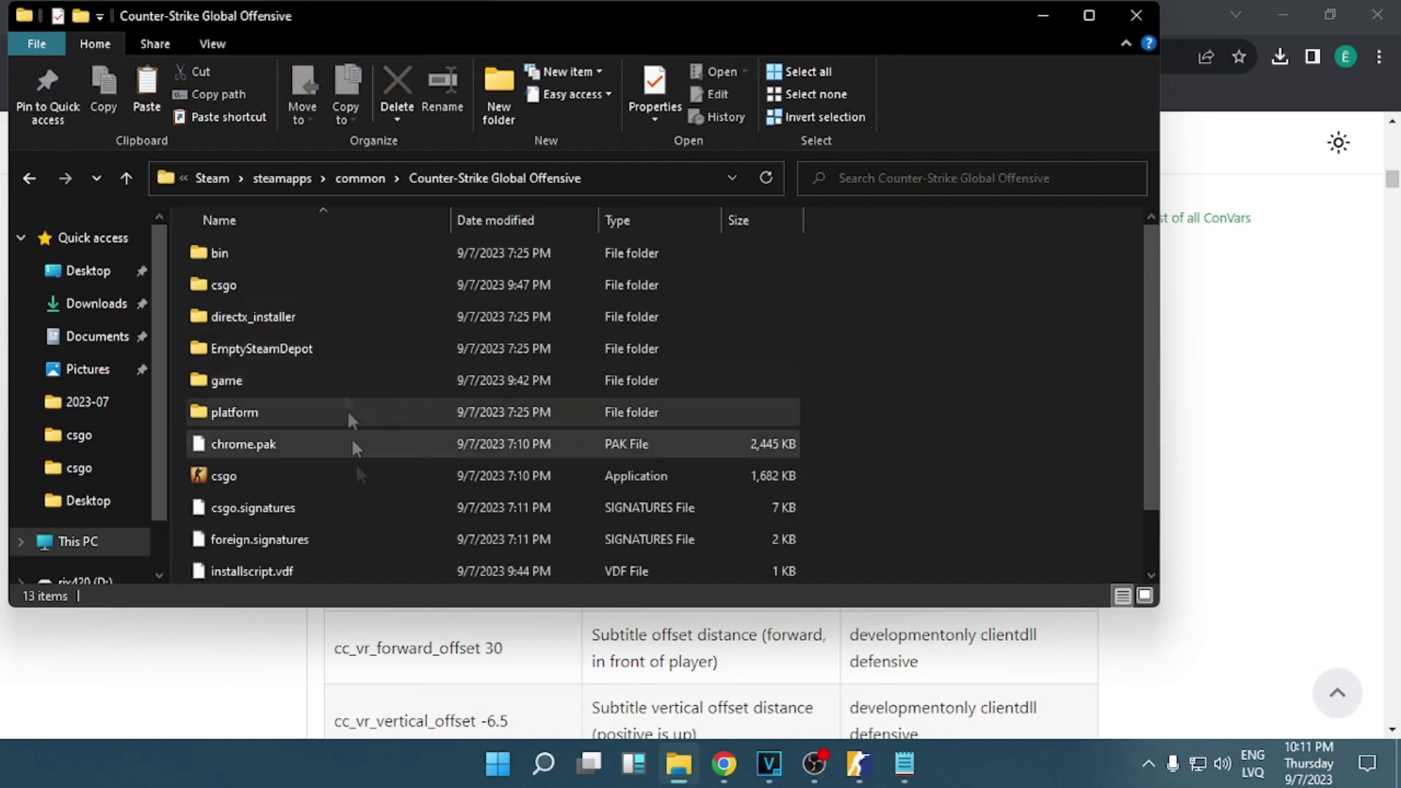
pyautogui.click(645, 181)
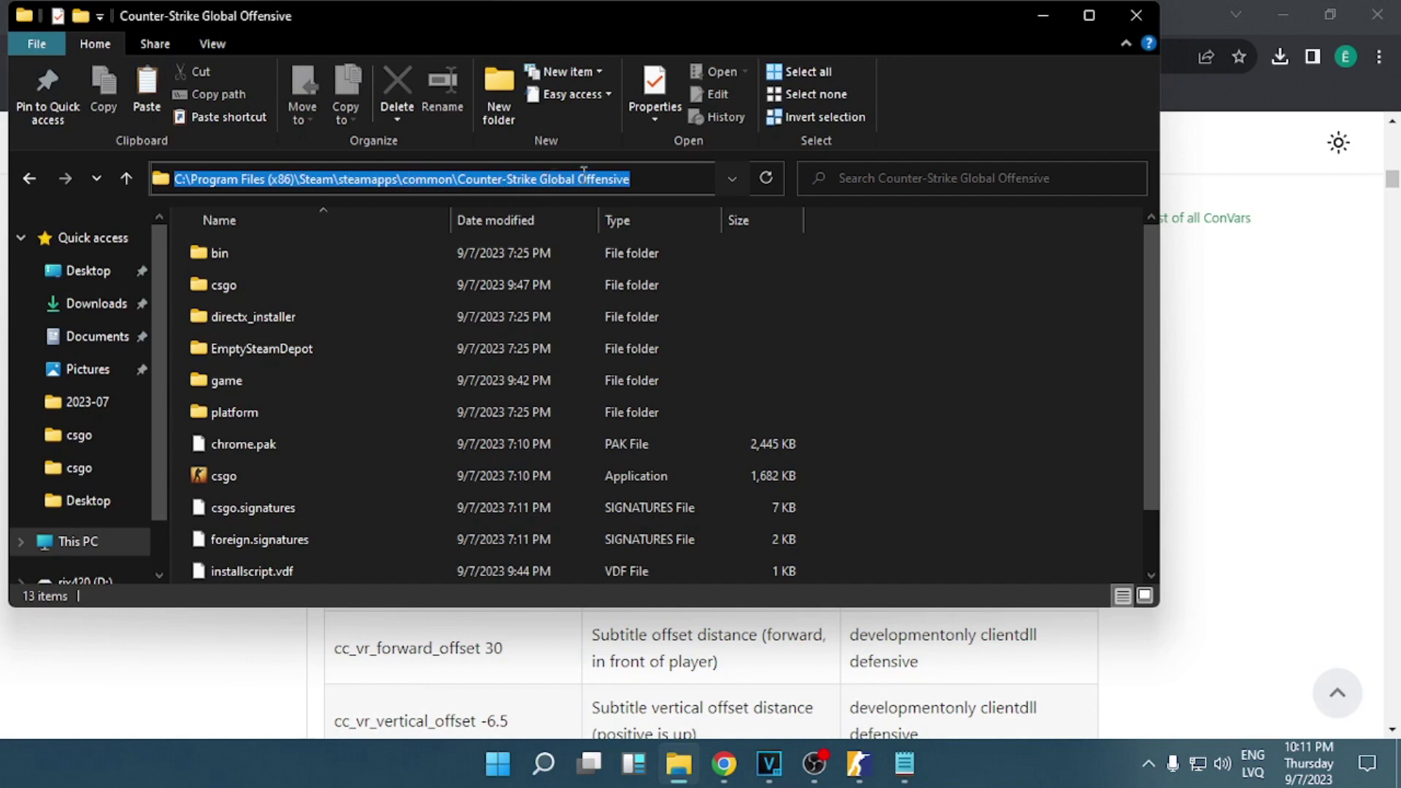
pyautogui.click(899, 314)
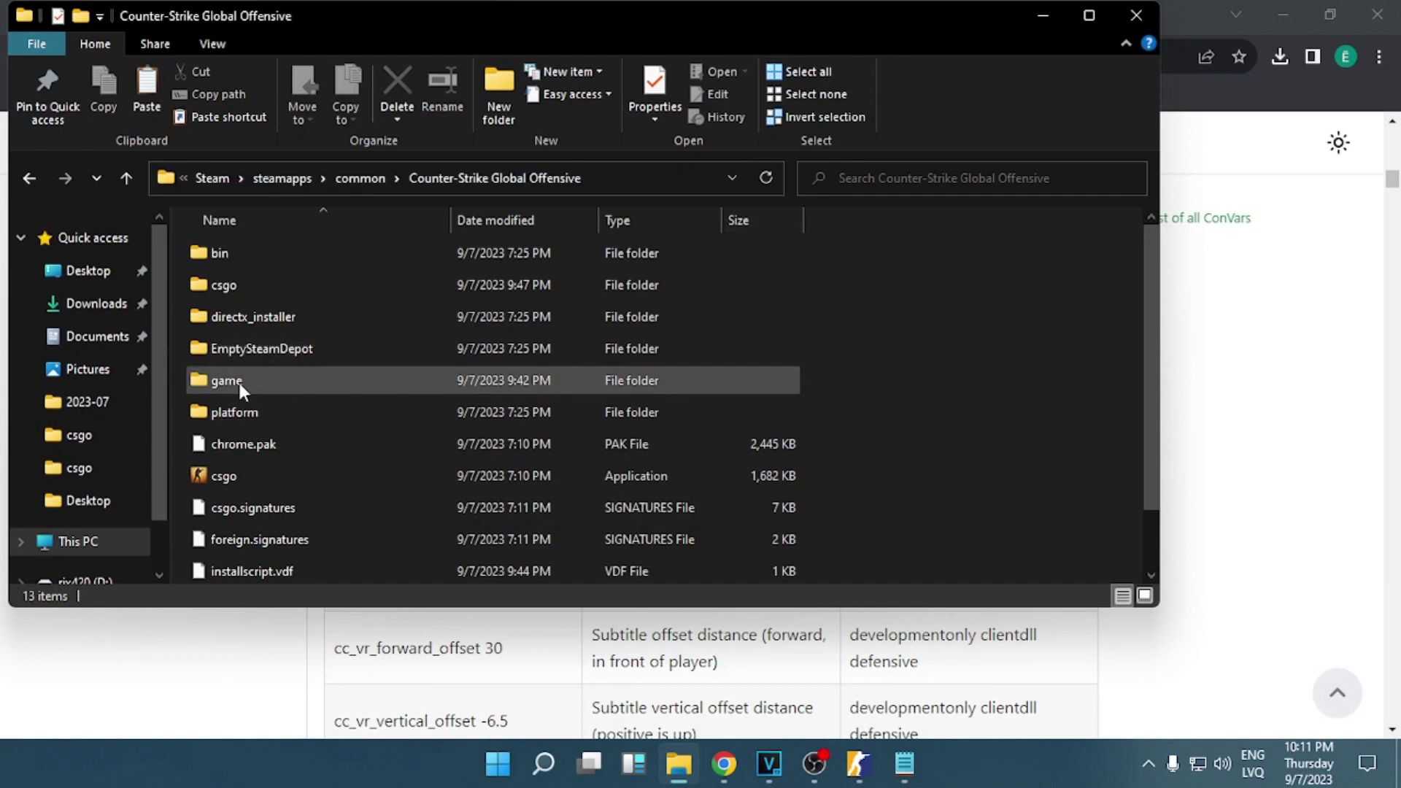
pyautogui.doubleClick(209, 382)
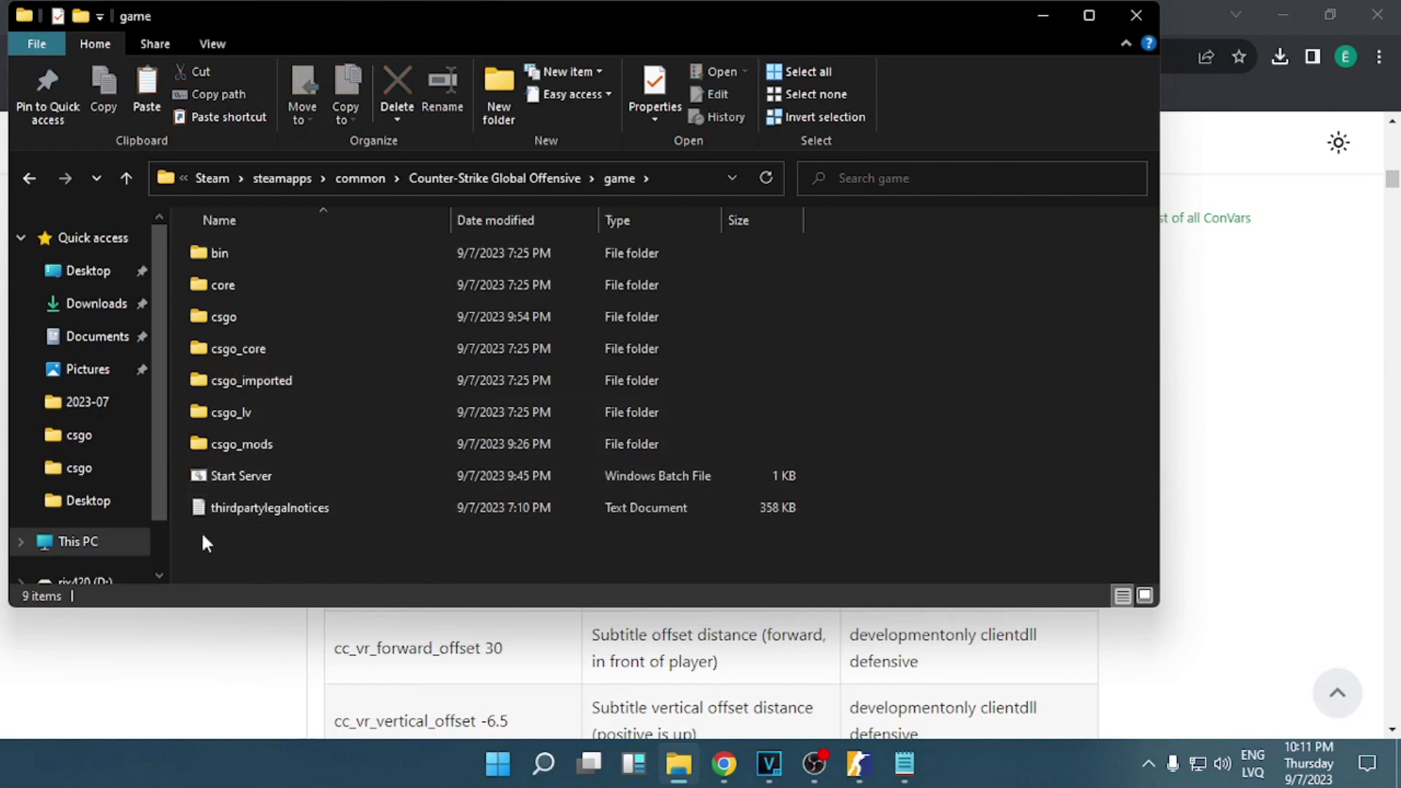
pyautogui.hotkey('ctrl', 'v')
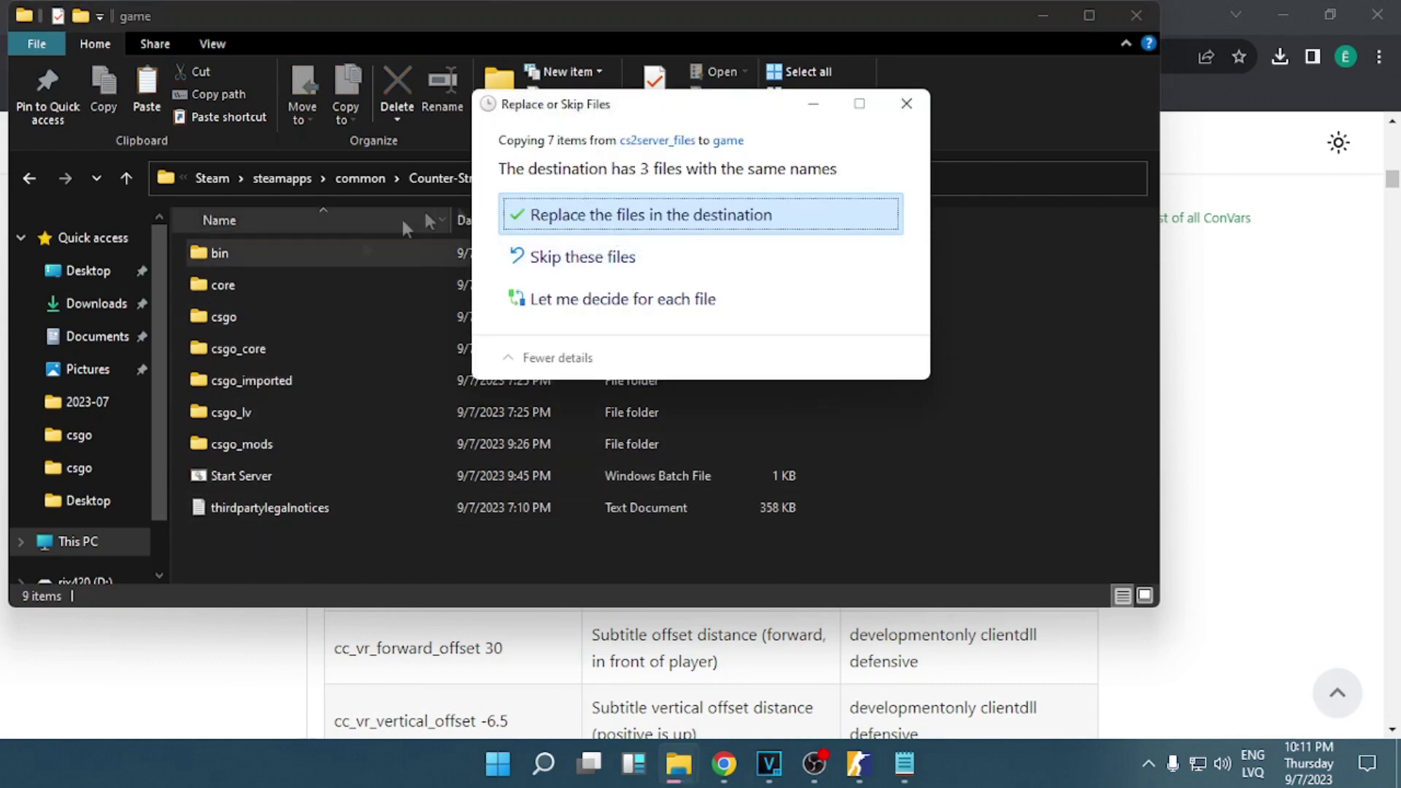
pyautogui.click(566, 222)
pyautogui.click(320, 575)
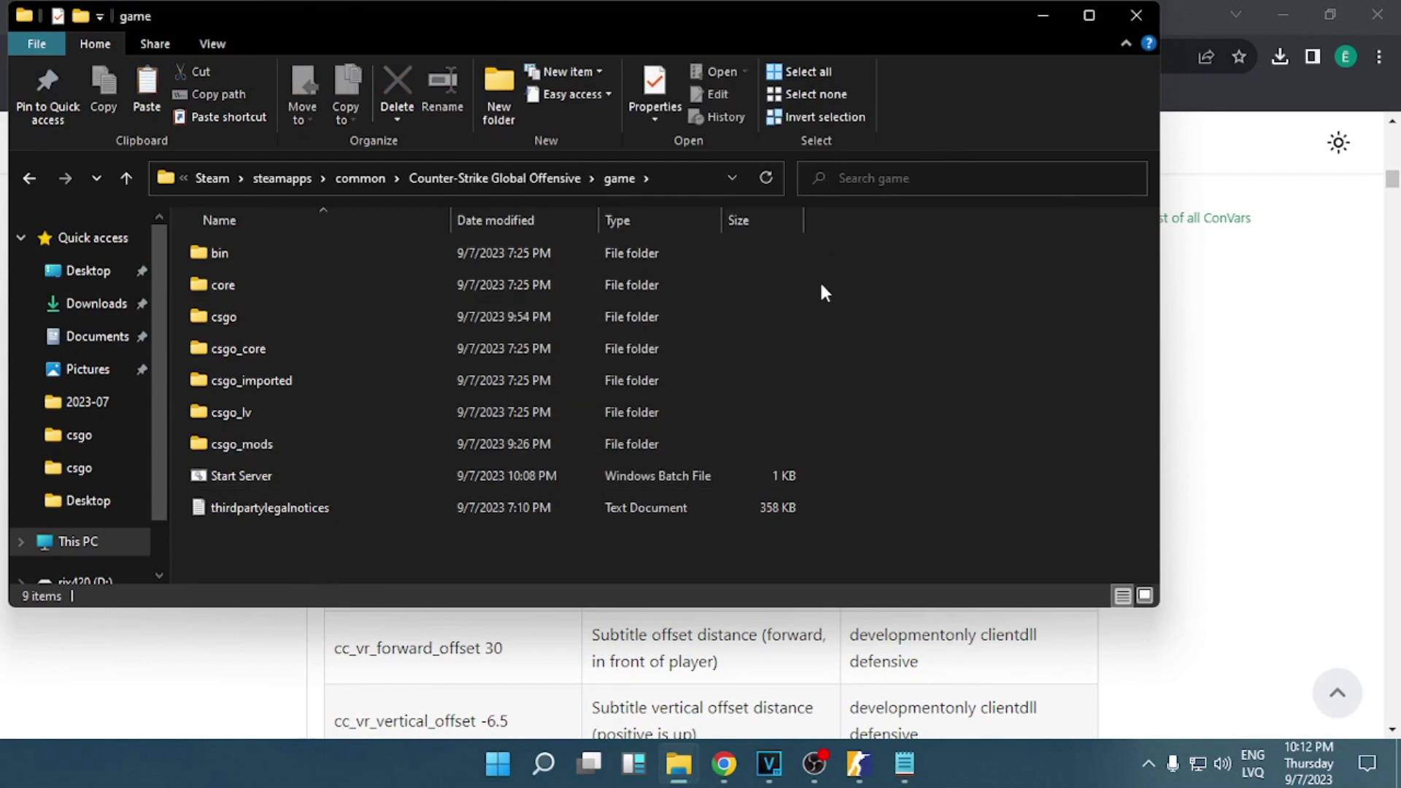
# Step: Launch Start Server, run status, and copy the public address 192.168.0.104:27015
pyautogui.doubleClick(256, 479)
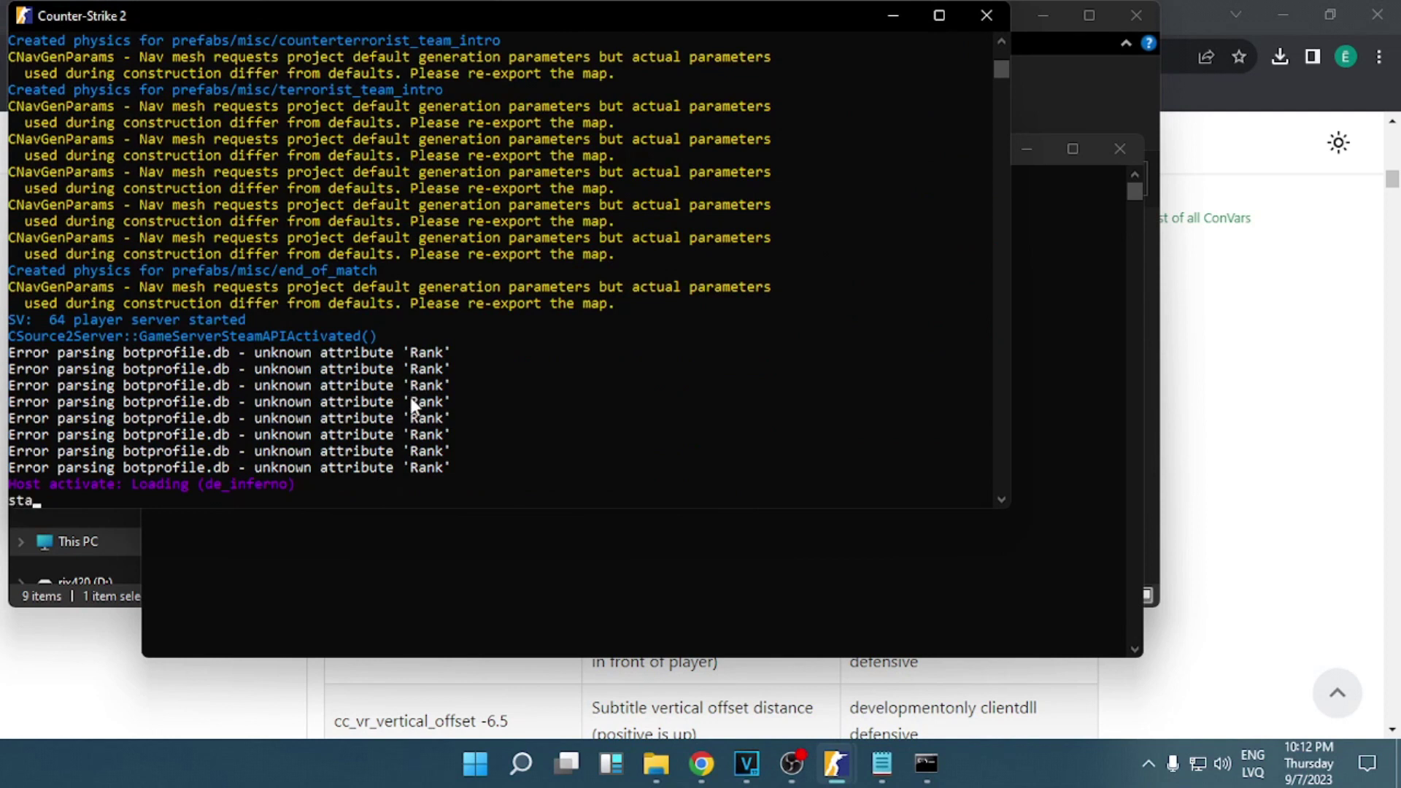
pyautogui.write('status')
pyautogui.press('Return')
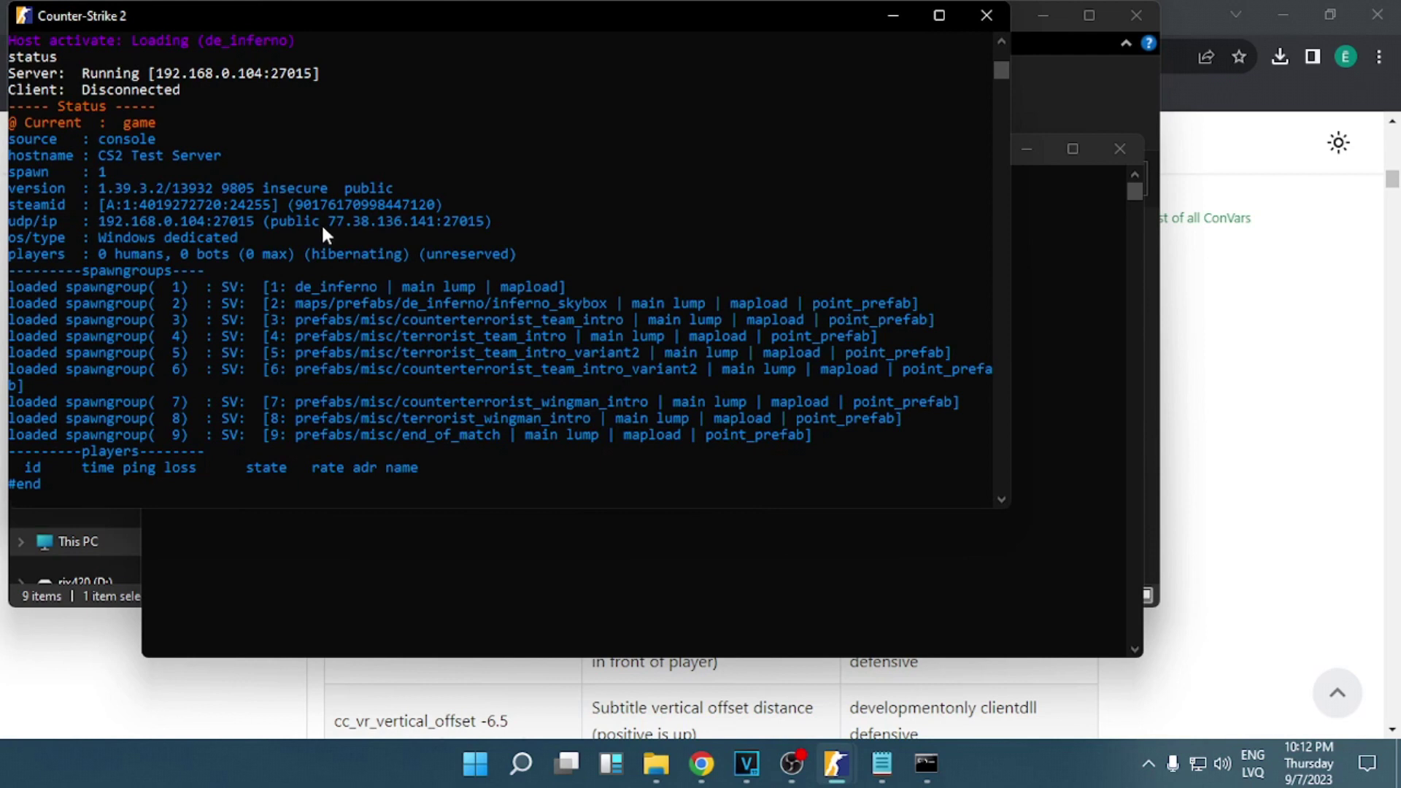
pyautogui.moveTo(322, 222); pyautogui.dragTo(485, 223)
pyautogui.rightClick(481, 225)
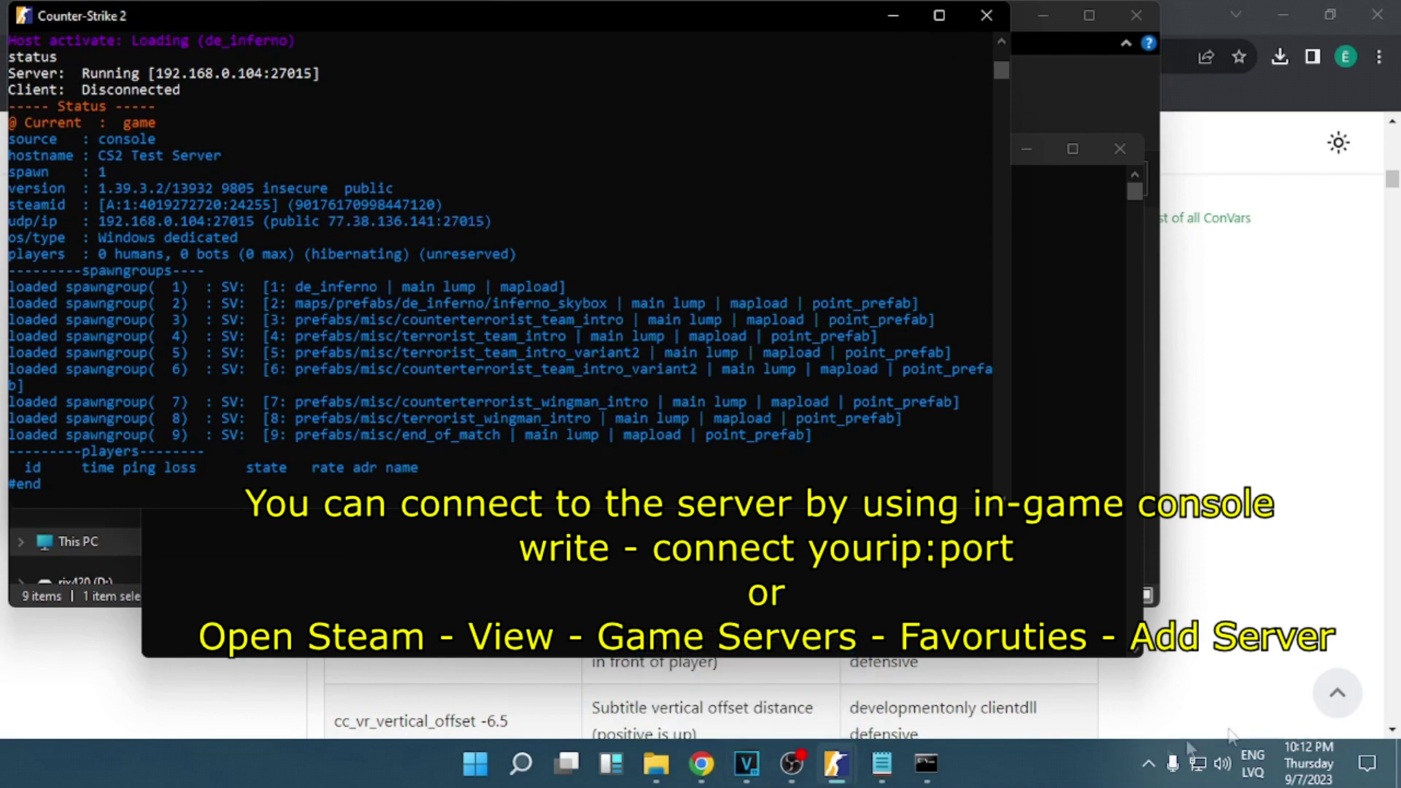
# Step: Open Steam's game server browser on the Favorites list
pyautogui.click(1148, 765)
pyautogui.click(1150, 717)
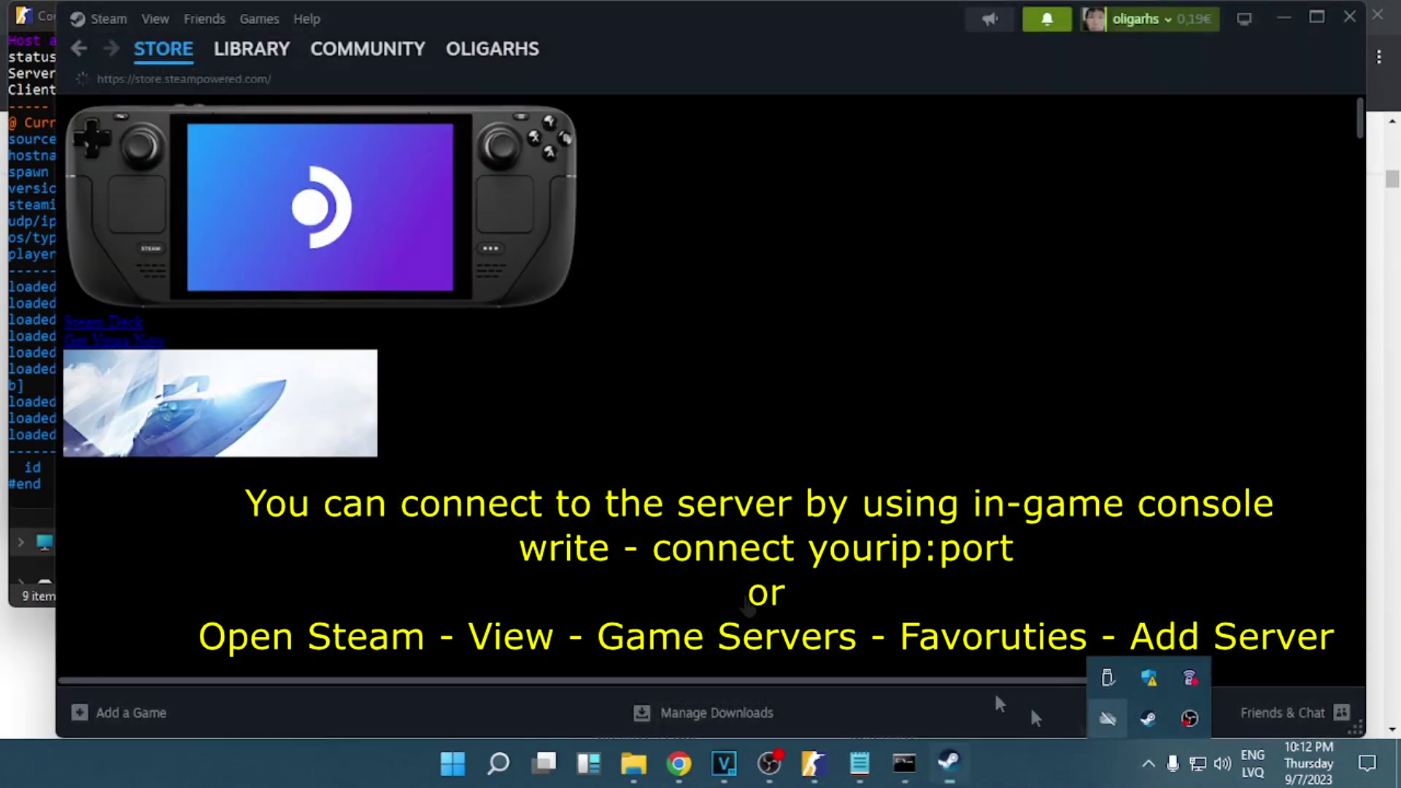
pyautogui.click(205, 22)
pyautogui.moveTo(161, 23)
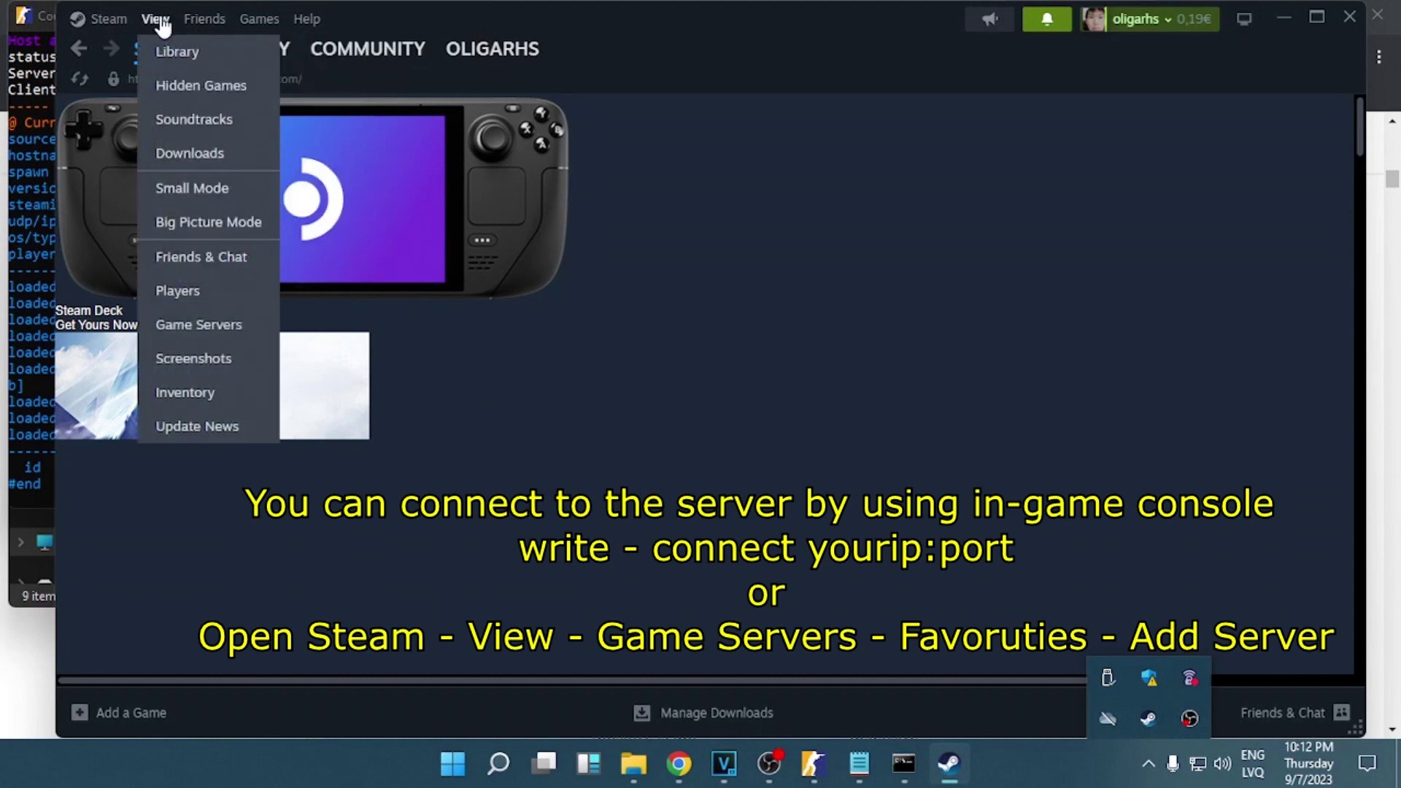
pyautogui.click(153, 327)
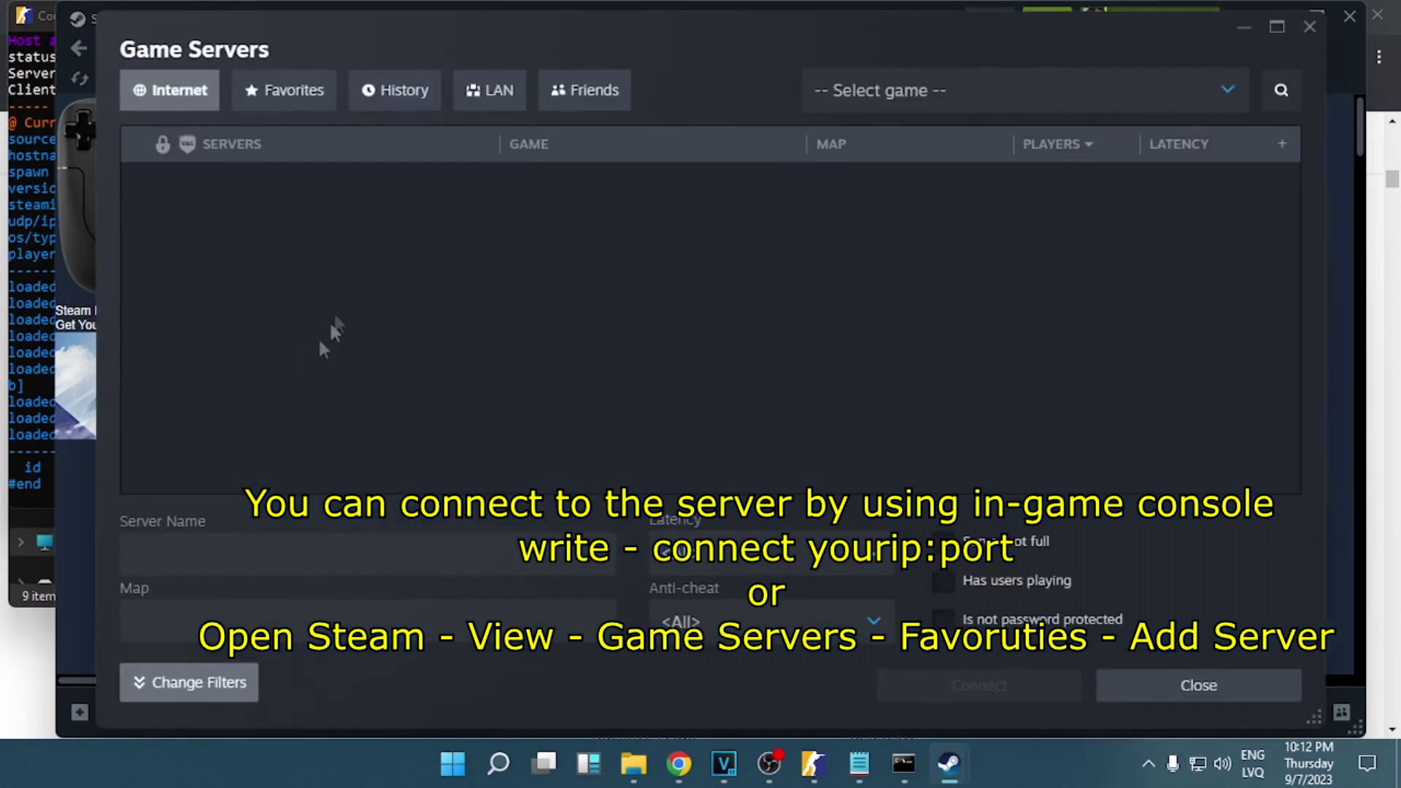
pyautogui.click(295, 92)
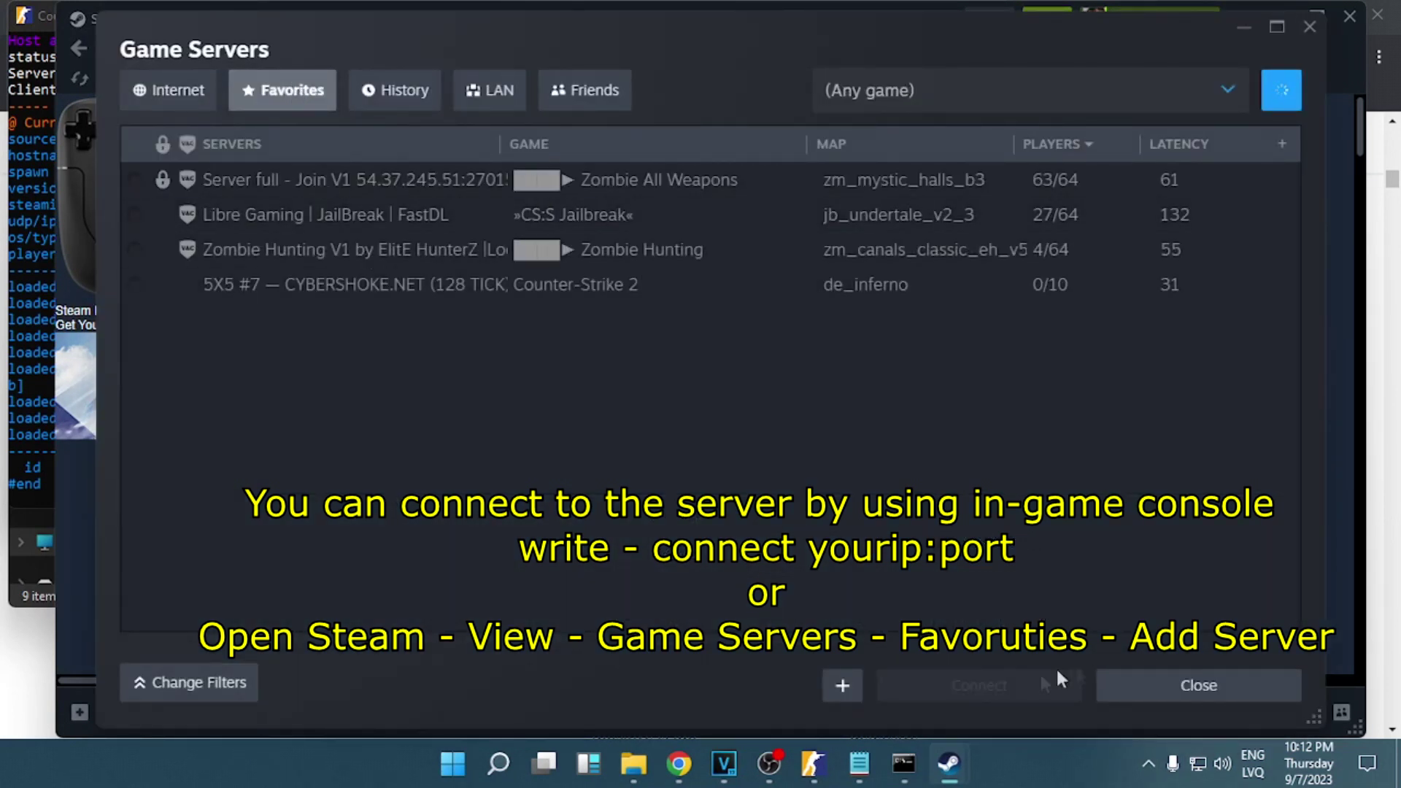
# Step: Add the server to favourites by pasting its IP:port, retrying after an invalid-address error
pyautogui.click(842, 686)
pyautogui.click(662, 343)
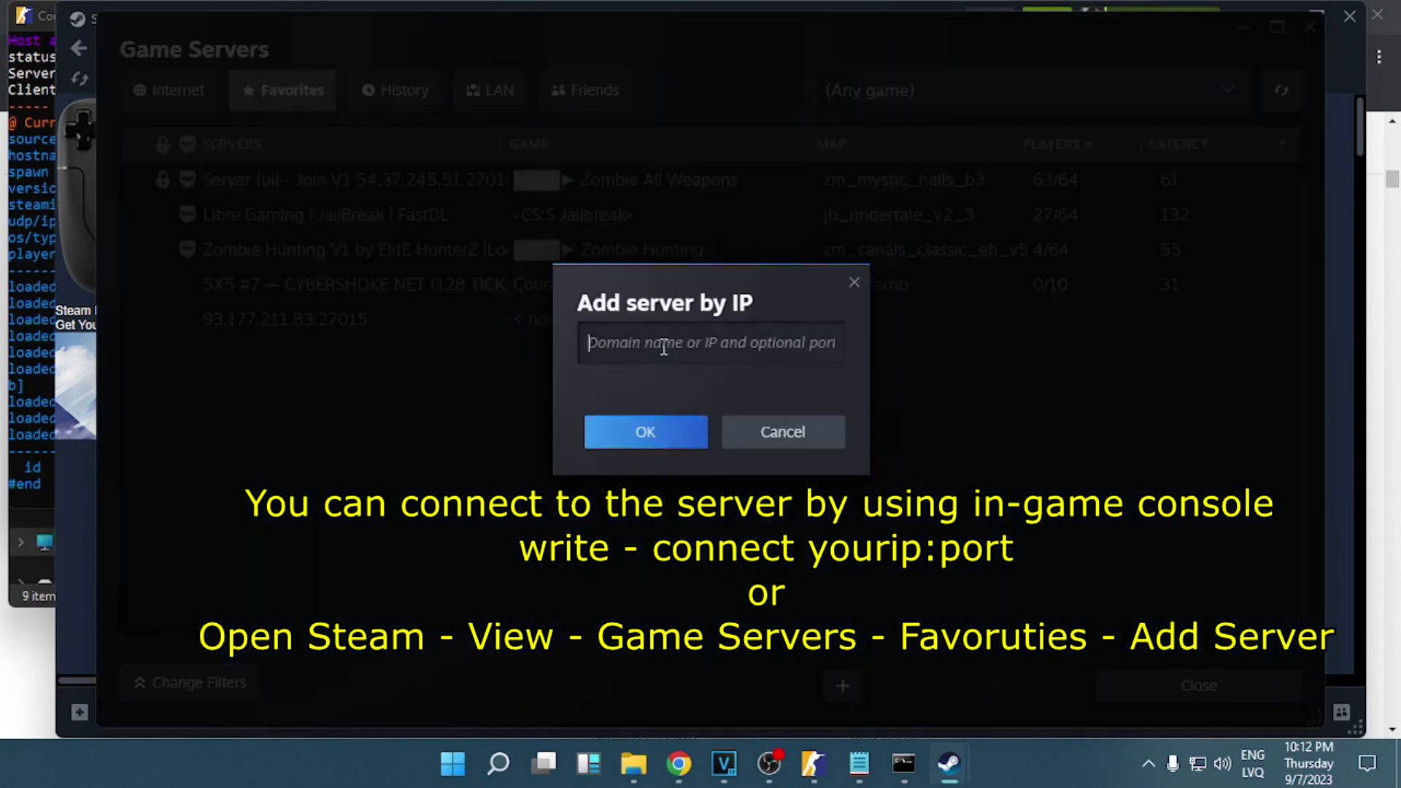
pyautogui.write('77.38.136.141:27015')
pyautogui.click(660, 417)
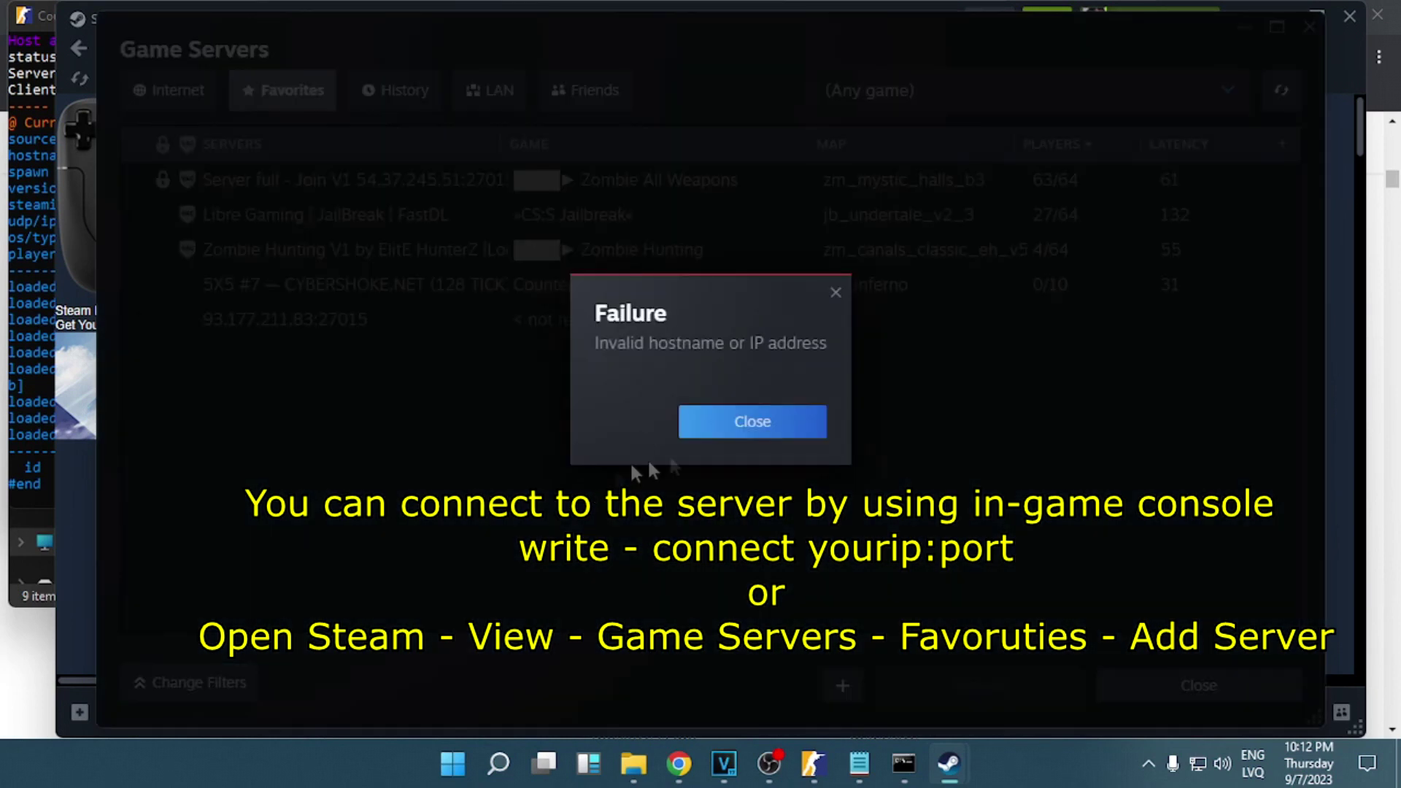
pyautogui.click(739, 424)
pyautogui.click(842, 685)
pyautogui.click(593, 343)
pyautogui.write('77.38.136.141:27015')
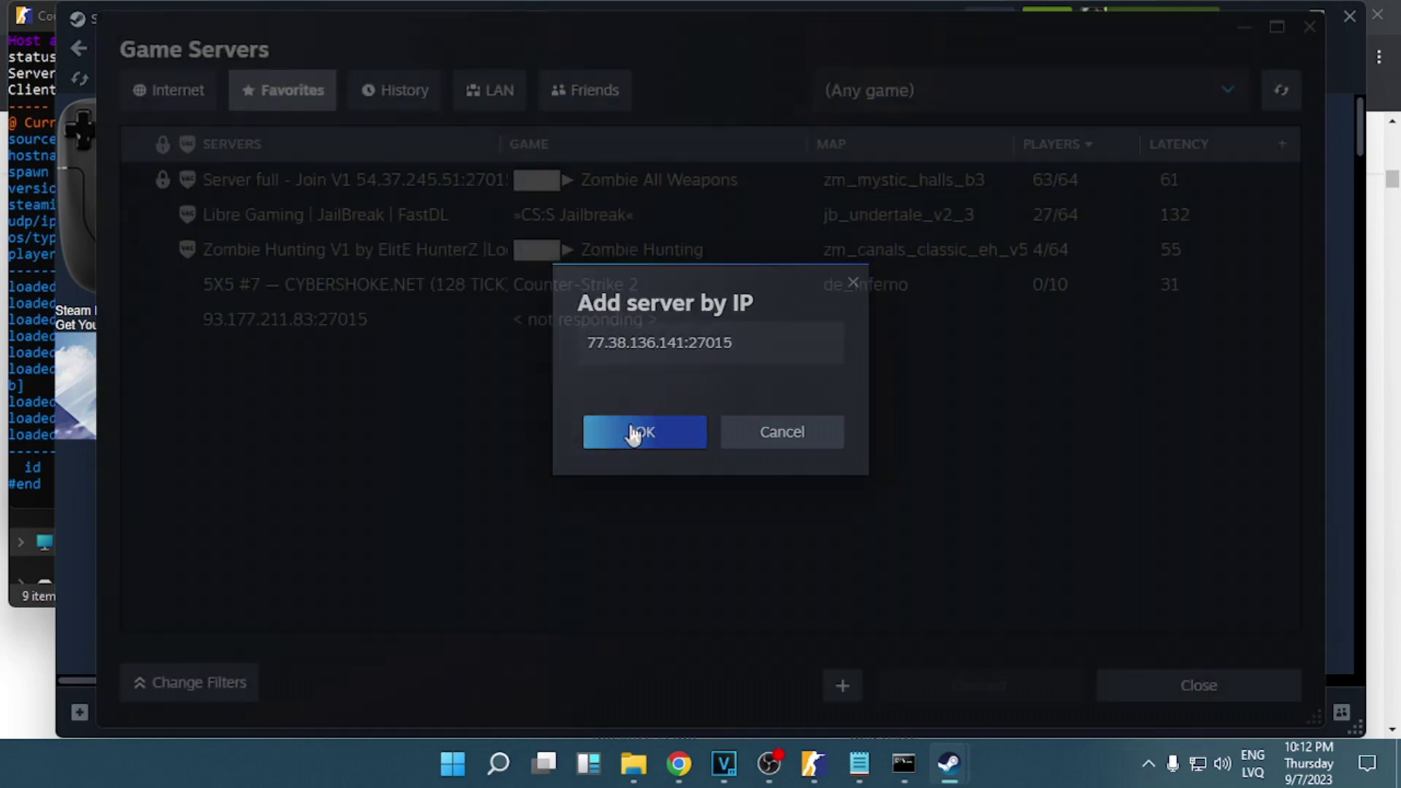
pyautogui.click(635, 431)
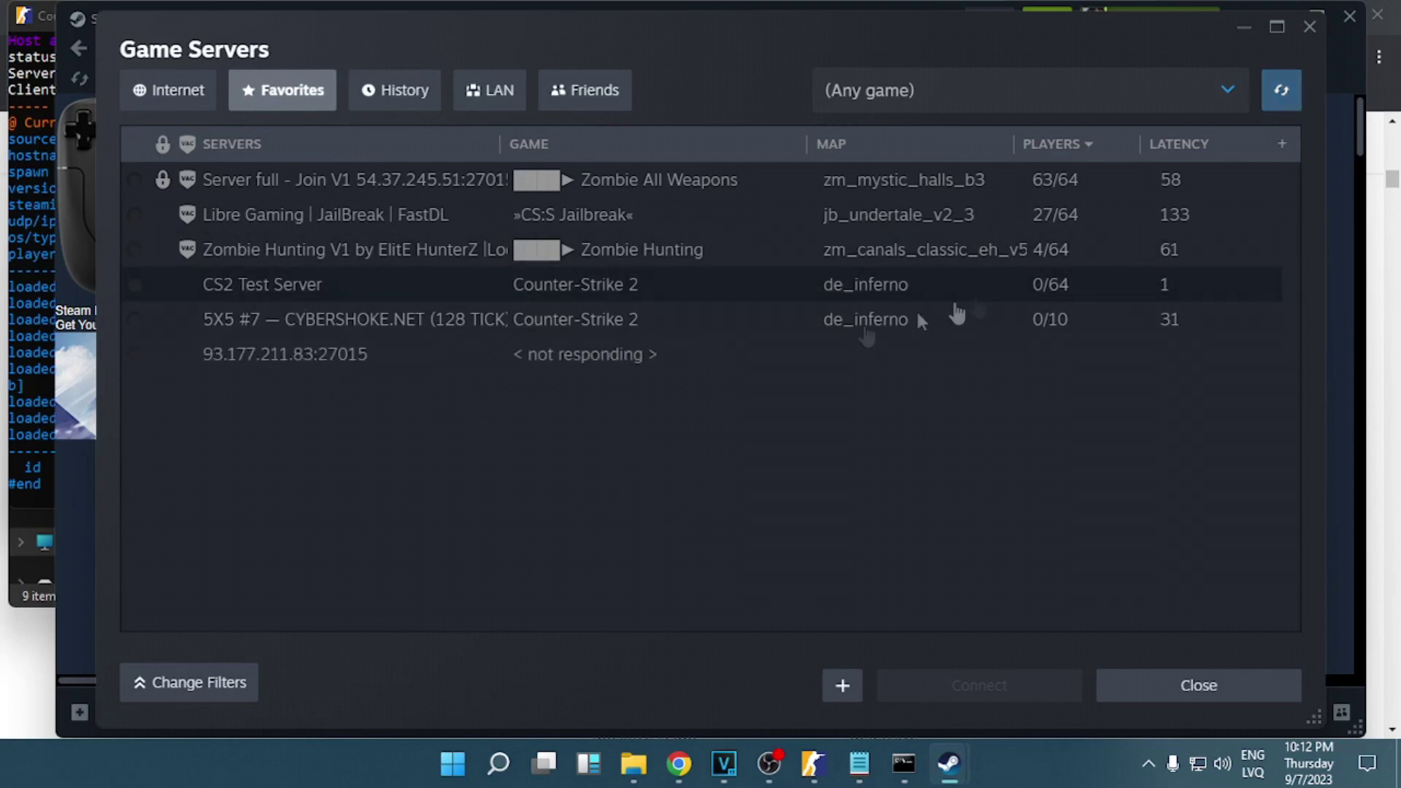
# Step: Check CS2 Test Server's details, then connect to it
pyautogui.click(267, 284)
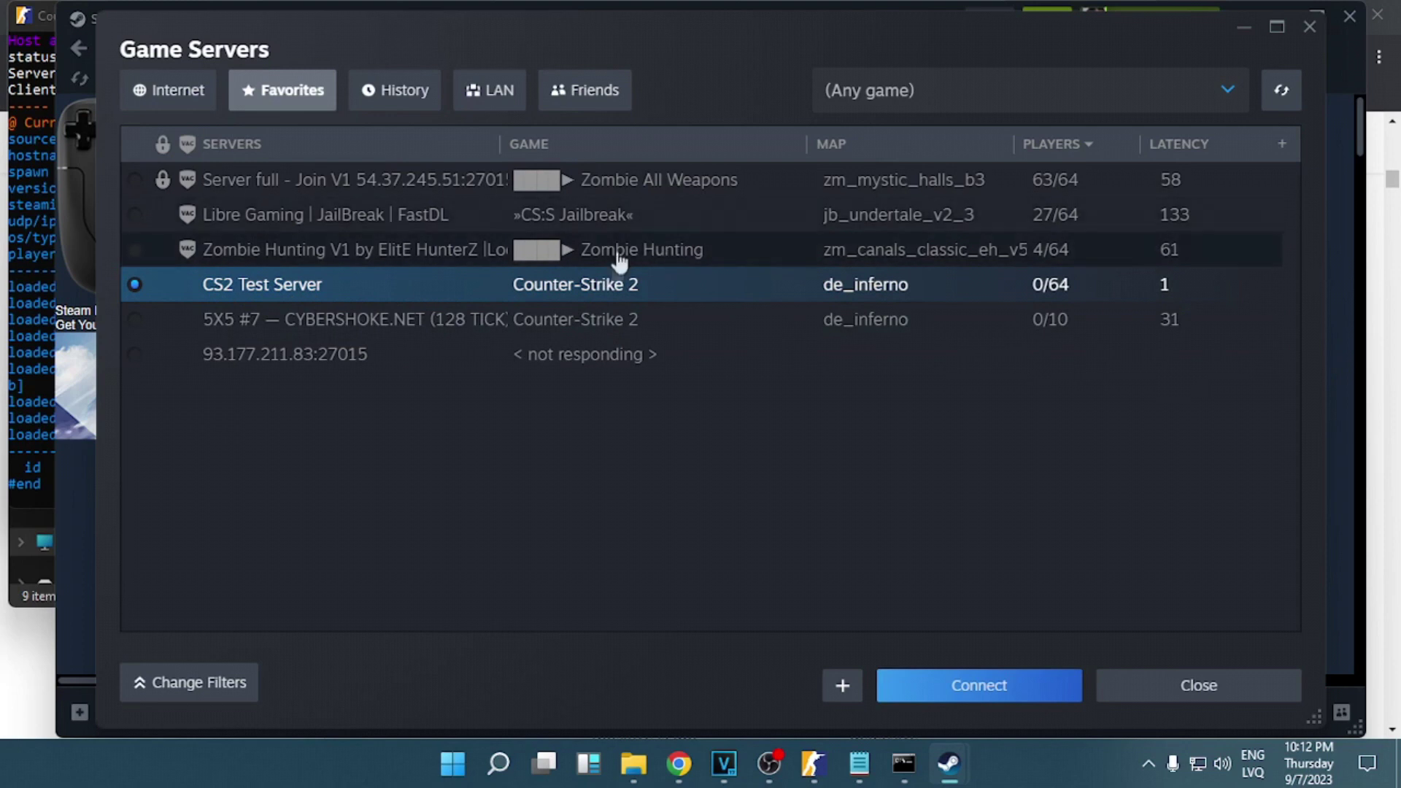
pyautogui.rightClick(540, 288)
pyautogui.click(618, 464)
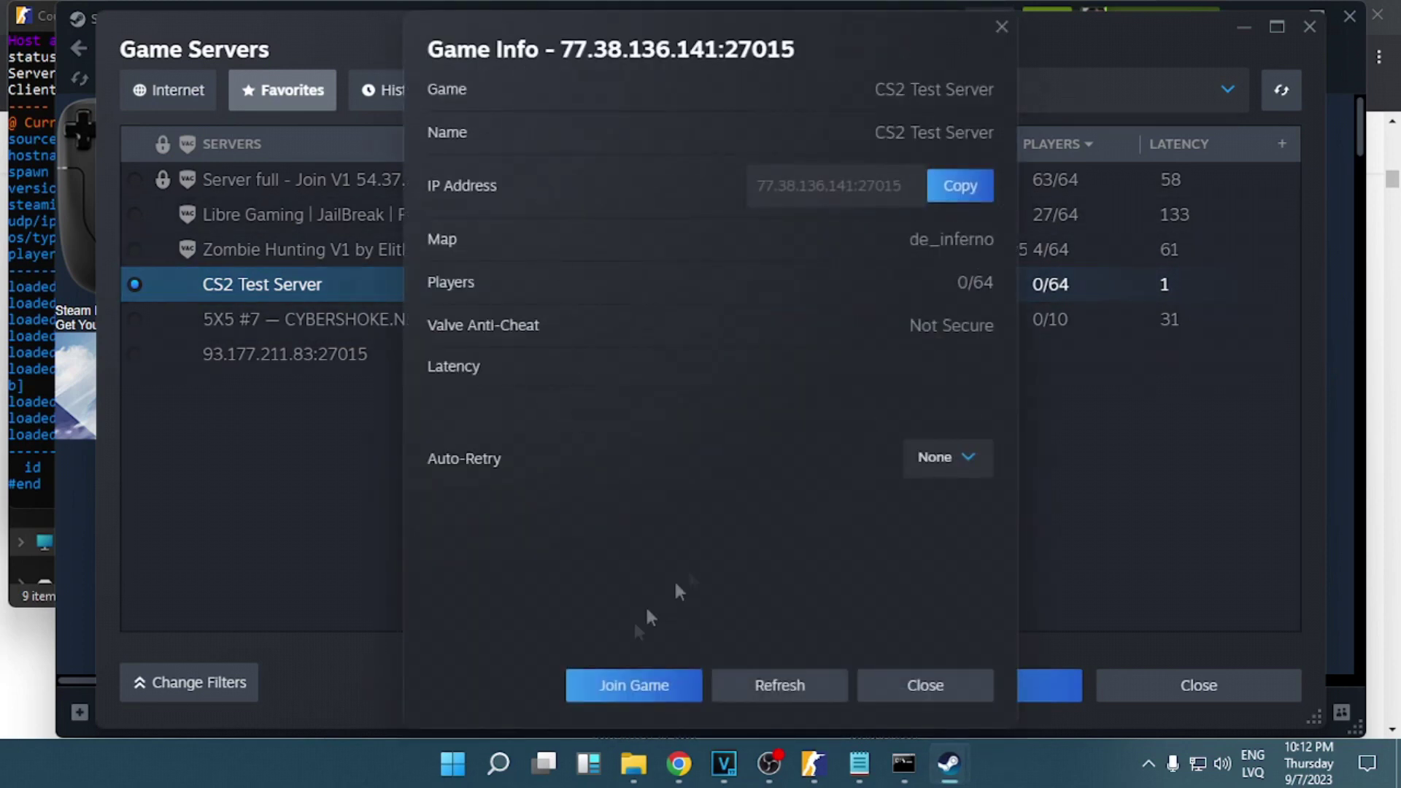
pyautogui.click(890, 684)
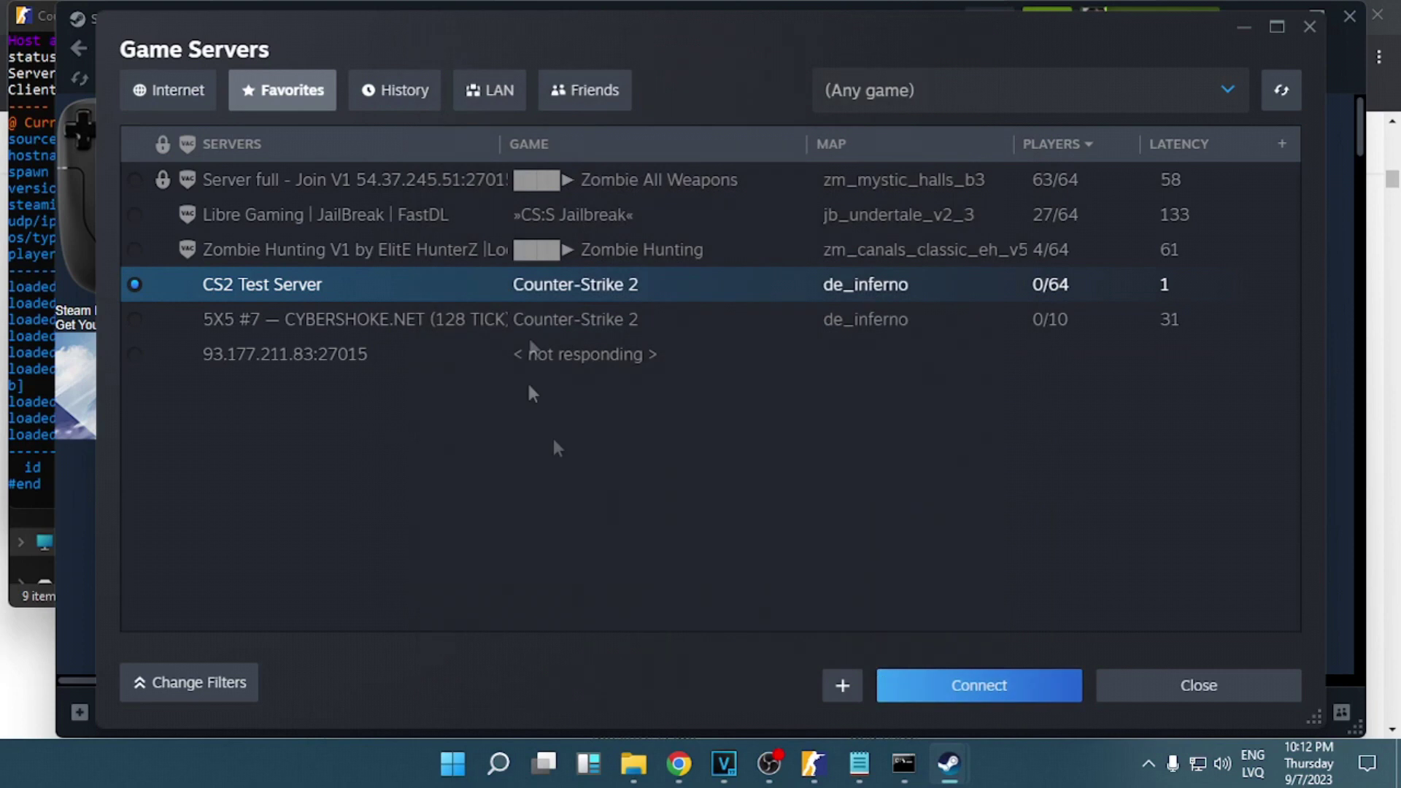
pyautogui.click(965, 699)
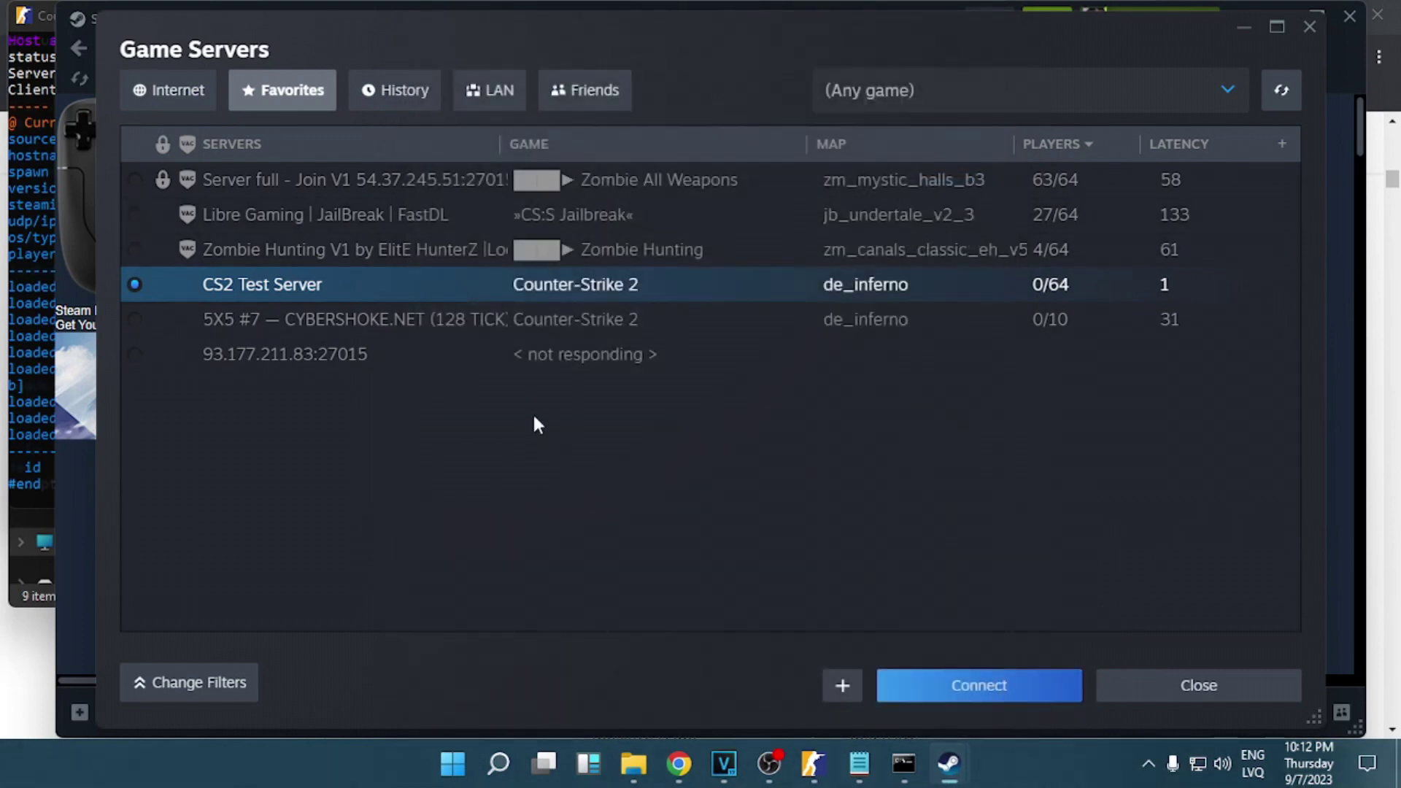
# Step: Switch to the running game and join the Terrorist side
pyautogui.moveTo(816, 777)
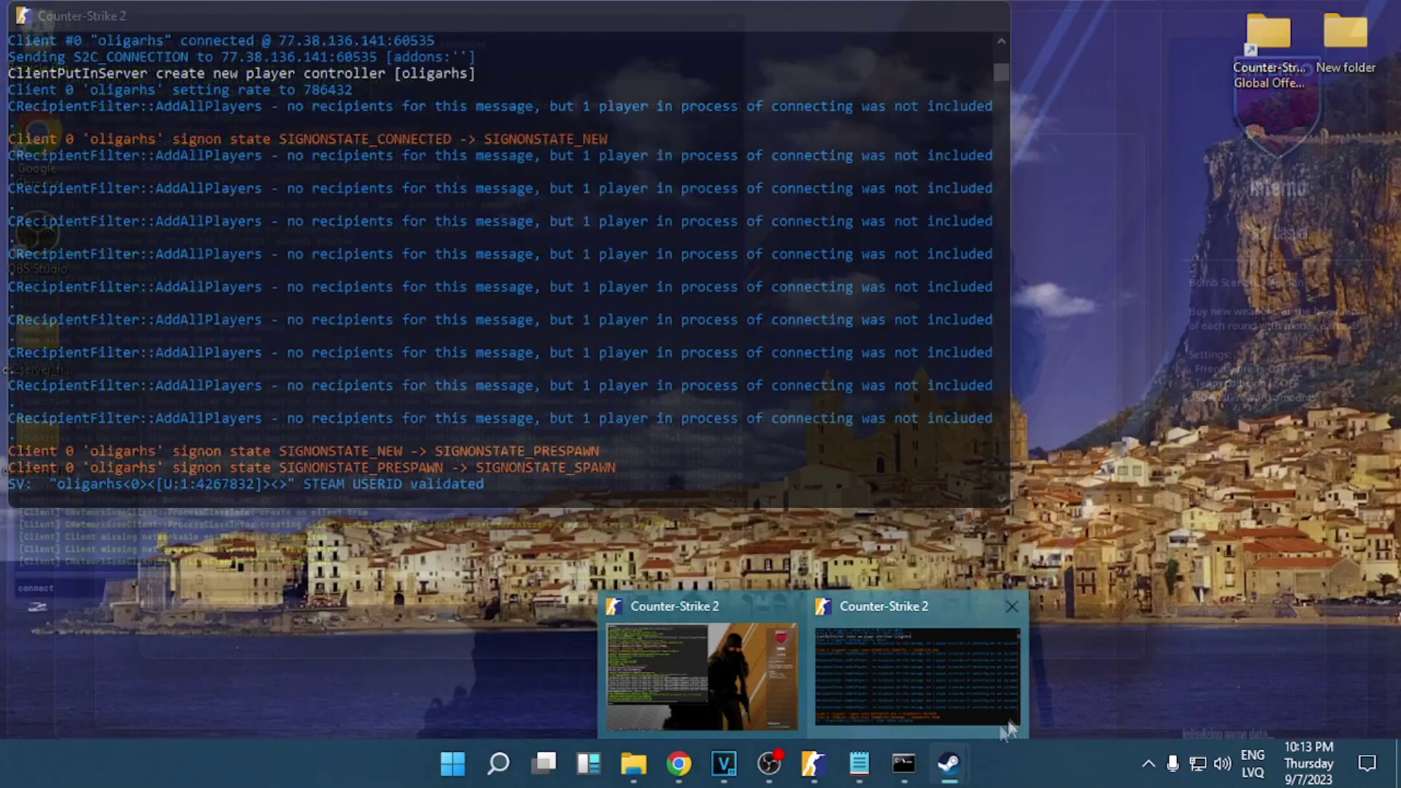
pyautogui.click(917, 699)
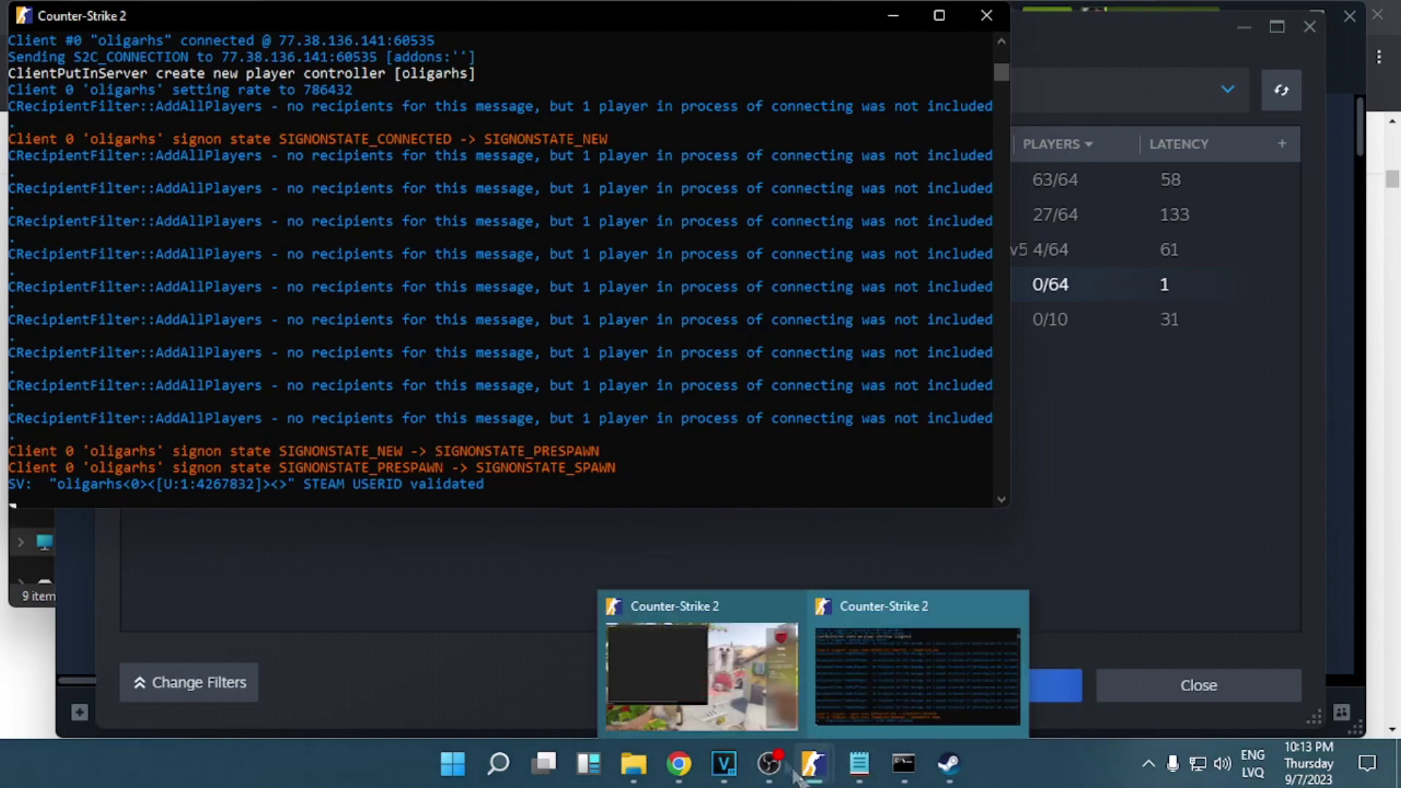
pyautogui.click(766, 693)
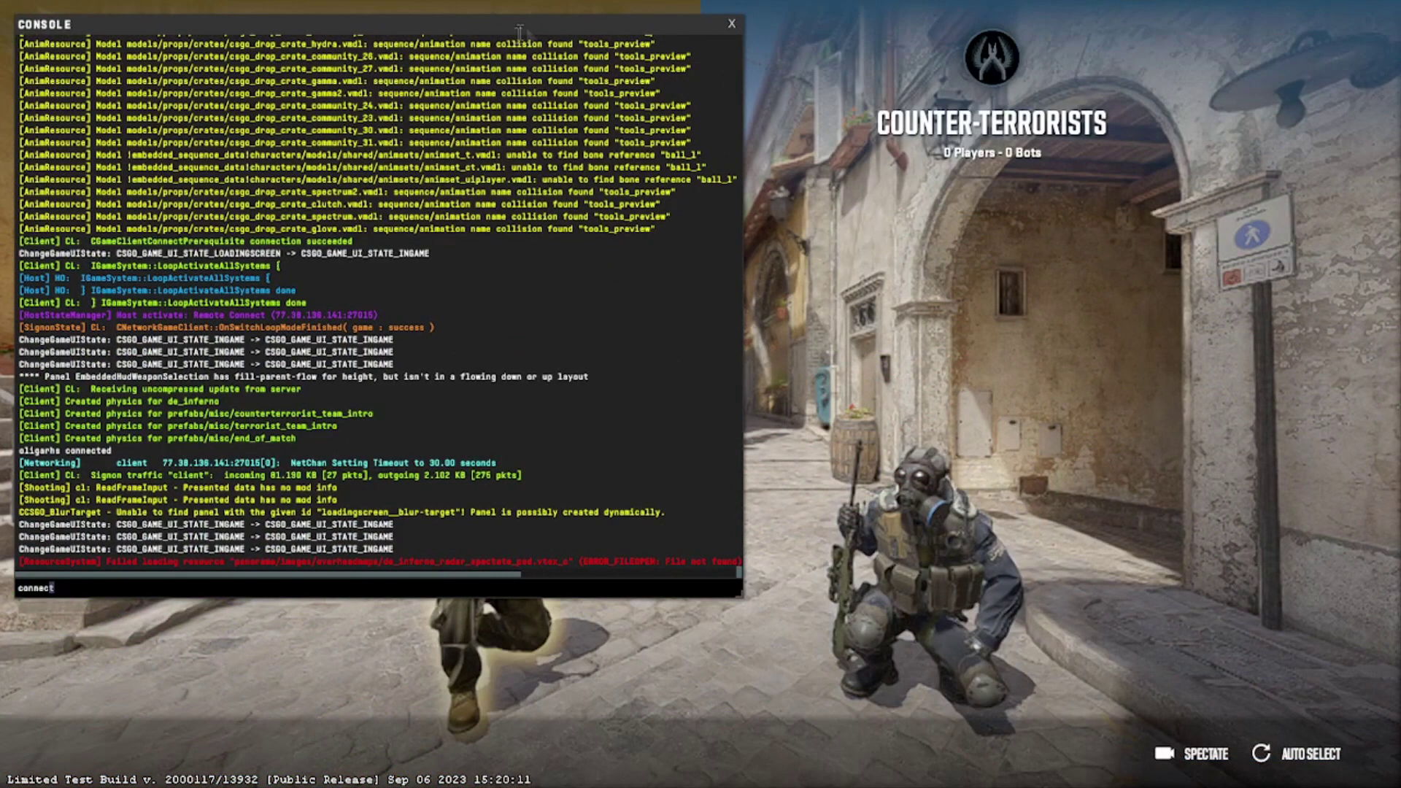
pyautogui.click(730, 24)
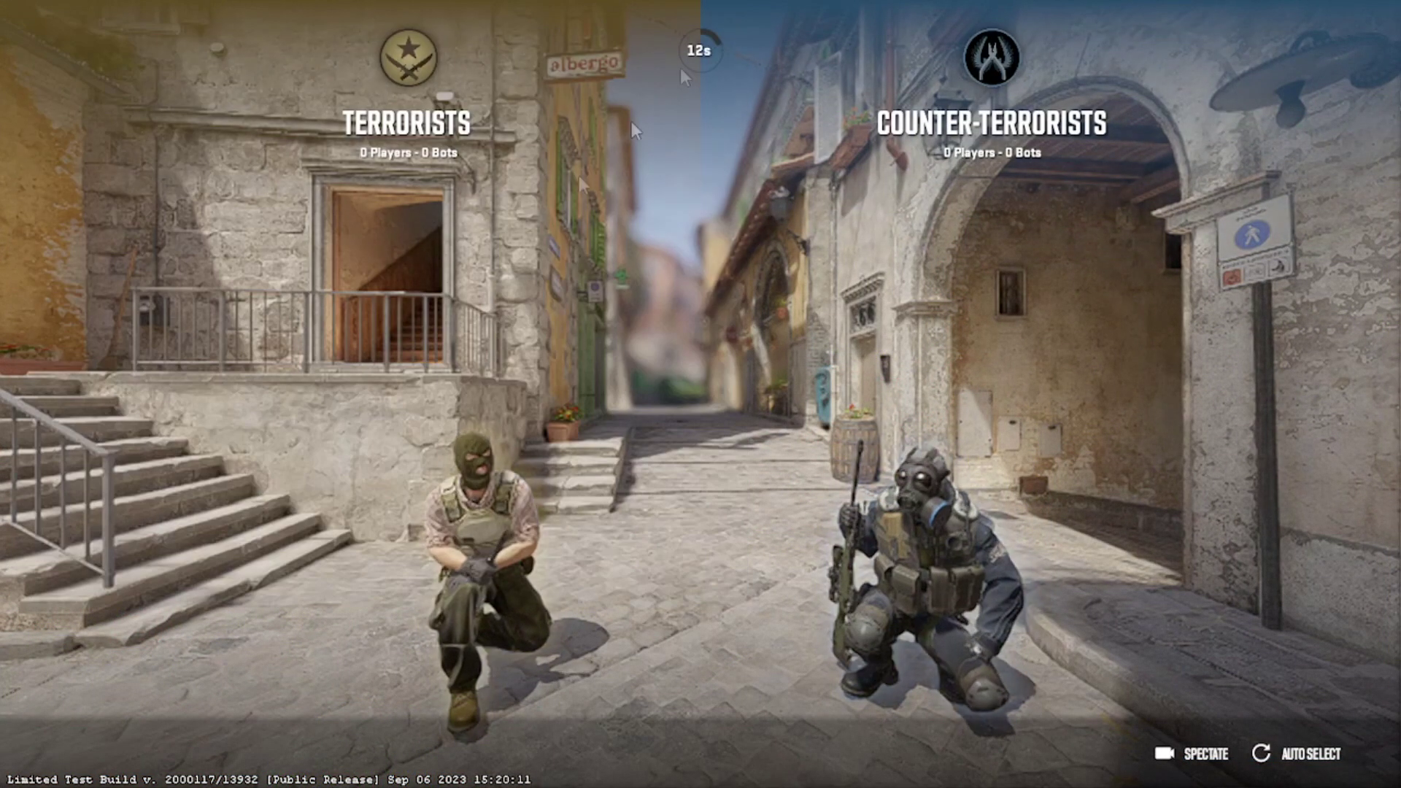
pyautogui.click(455, 478)
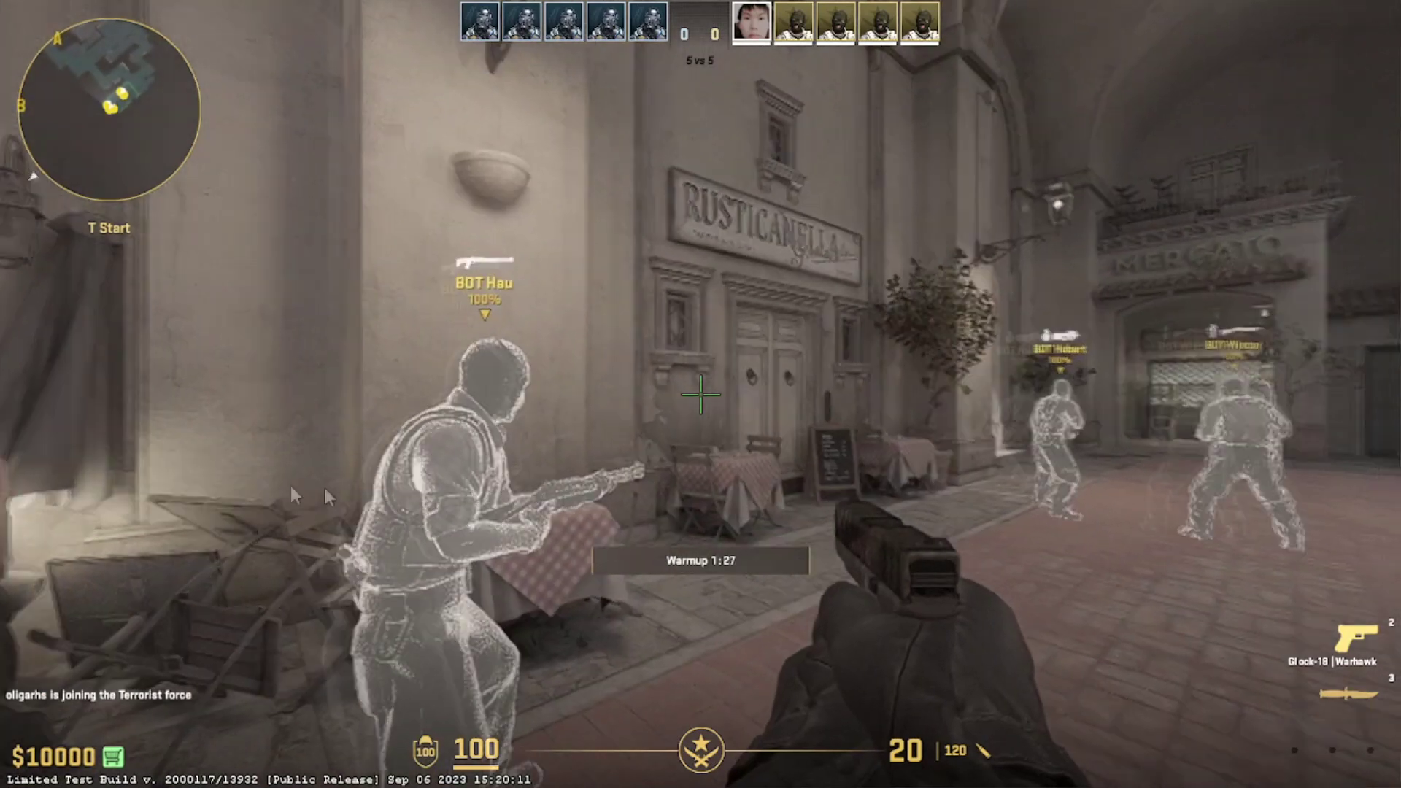
# Step: Run status in the developer console to confirm the CS2 Test Server connection
pyautogui.press('`')
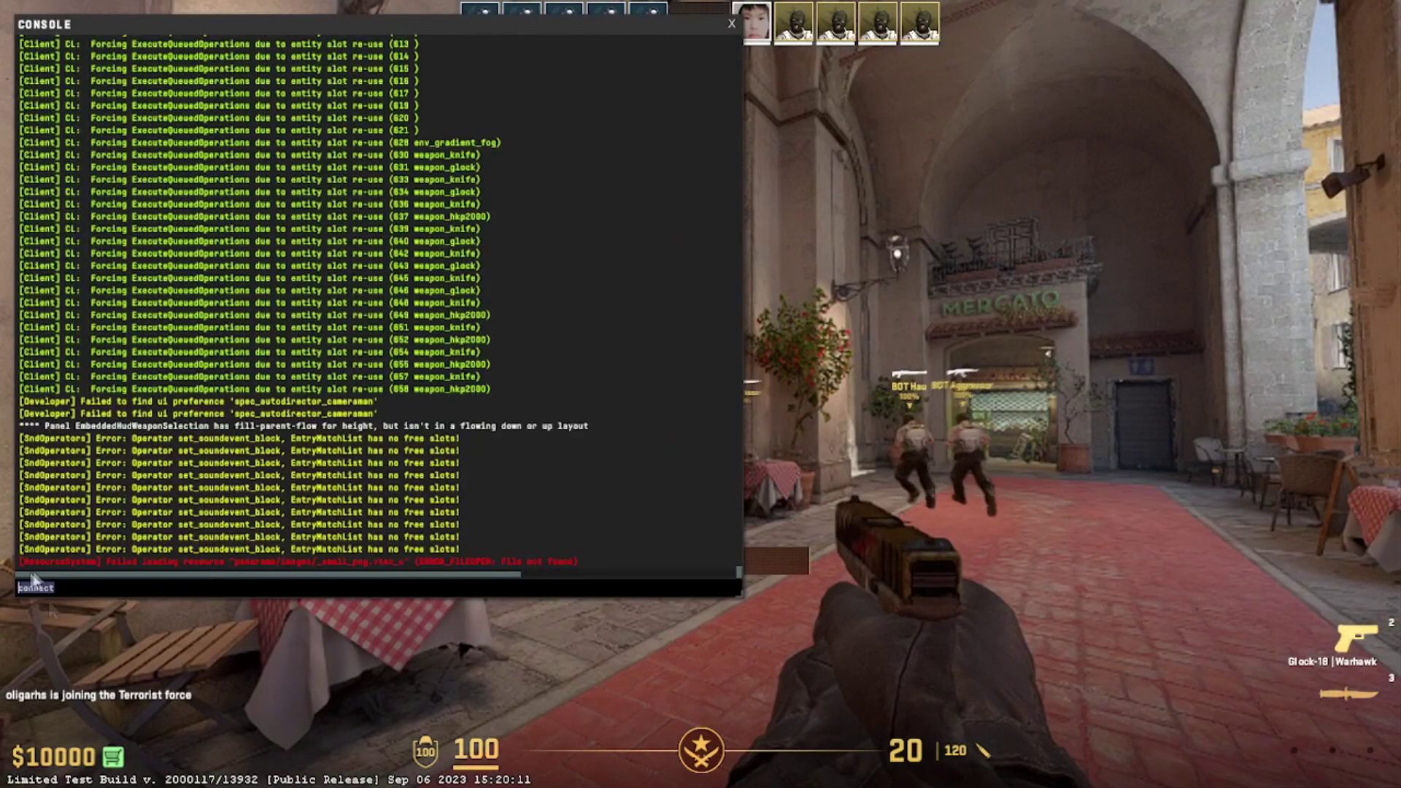
pyautogui.write('status')
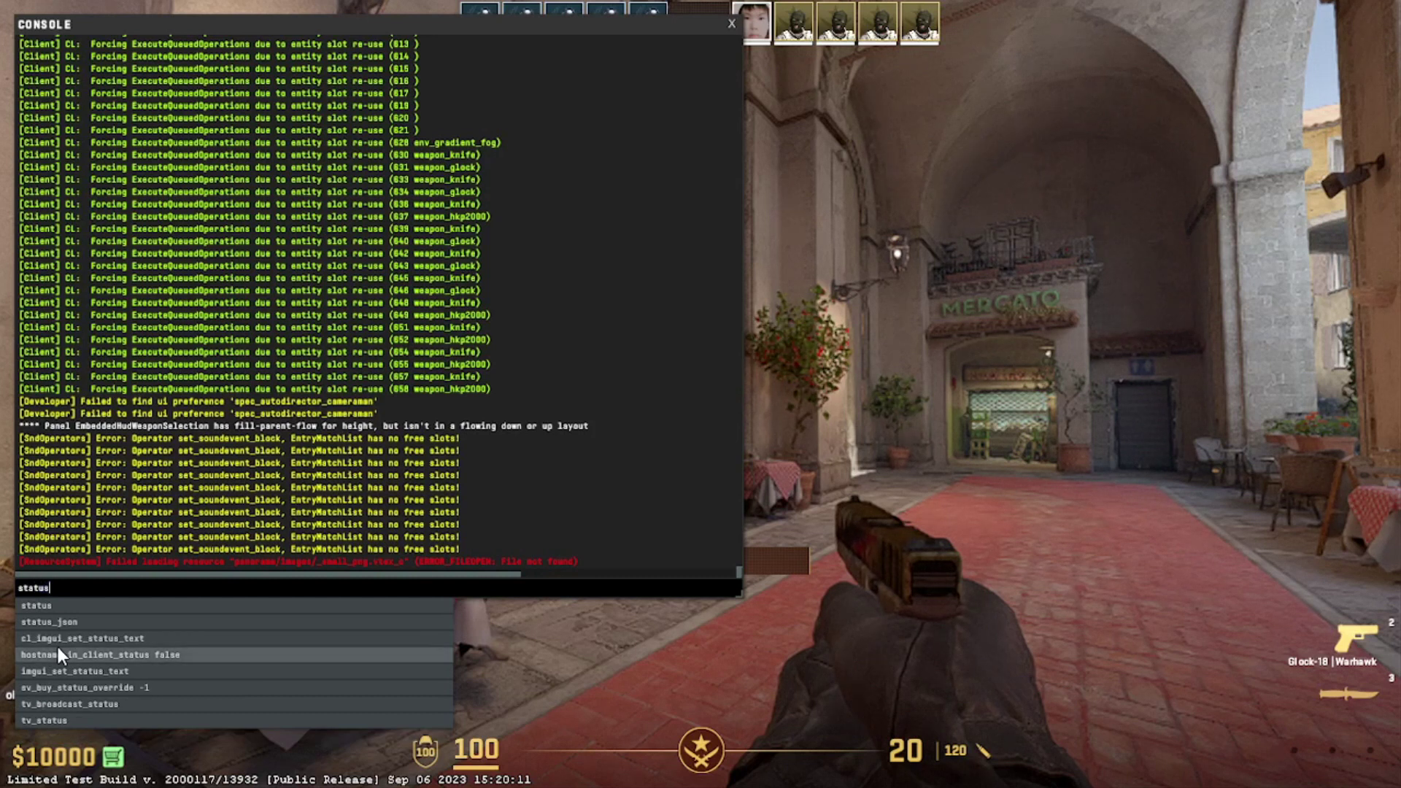
pyautogui.press('Return')
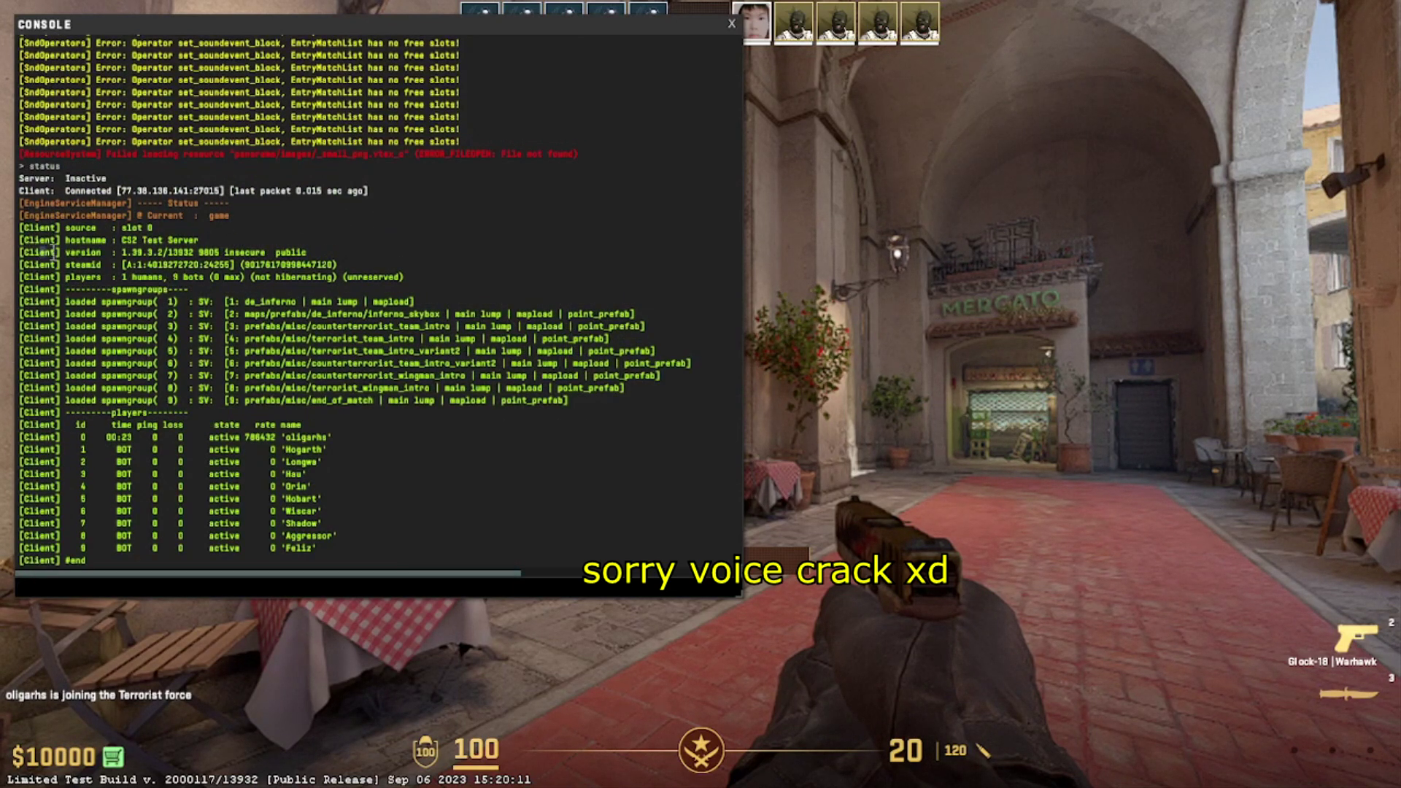
pyautogui.click(57, 290)
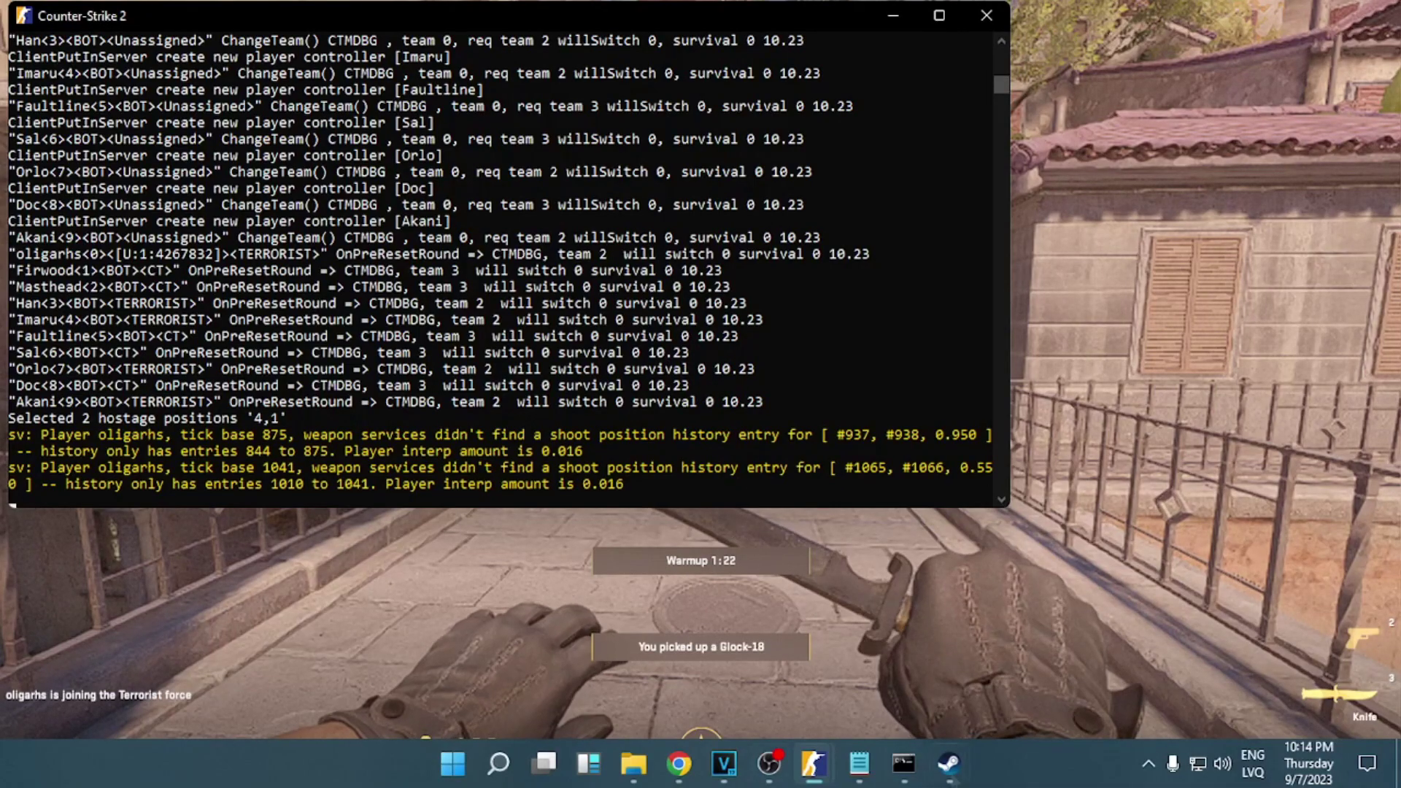
# Step: Open GameBanana's Counter-Strike 2 mods page and go to the flooded Dust 2 map mod
pyautogui.click(678, 764)
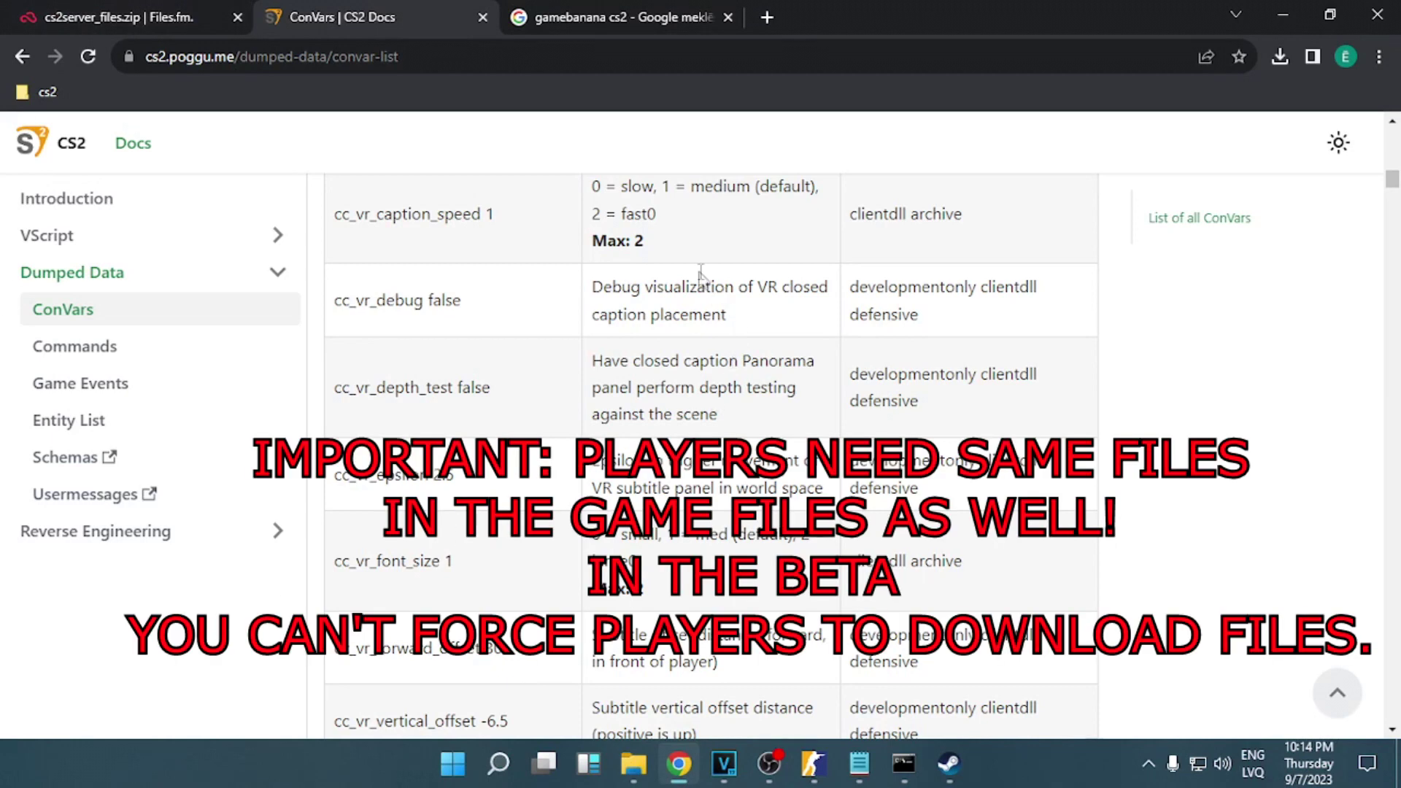
pyautogui.click(591, 9)
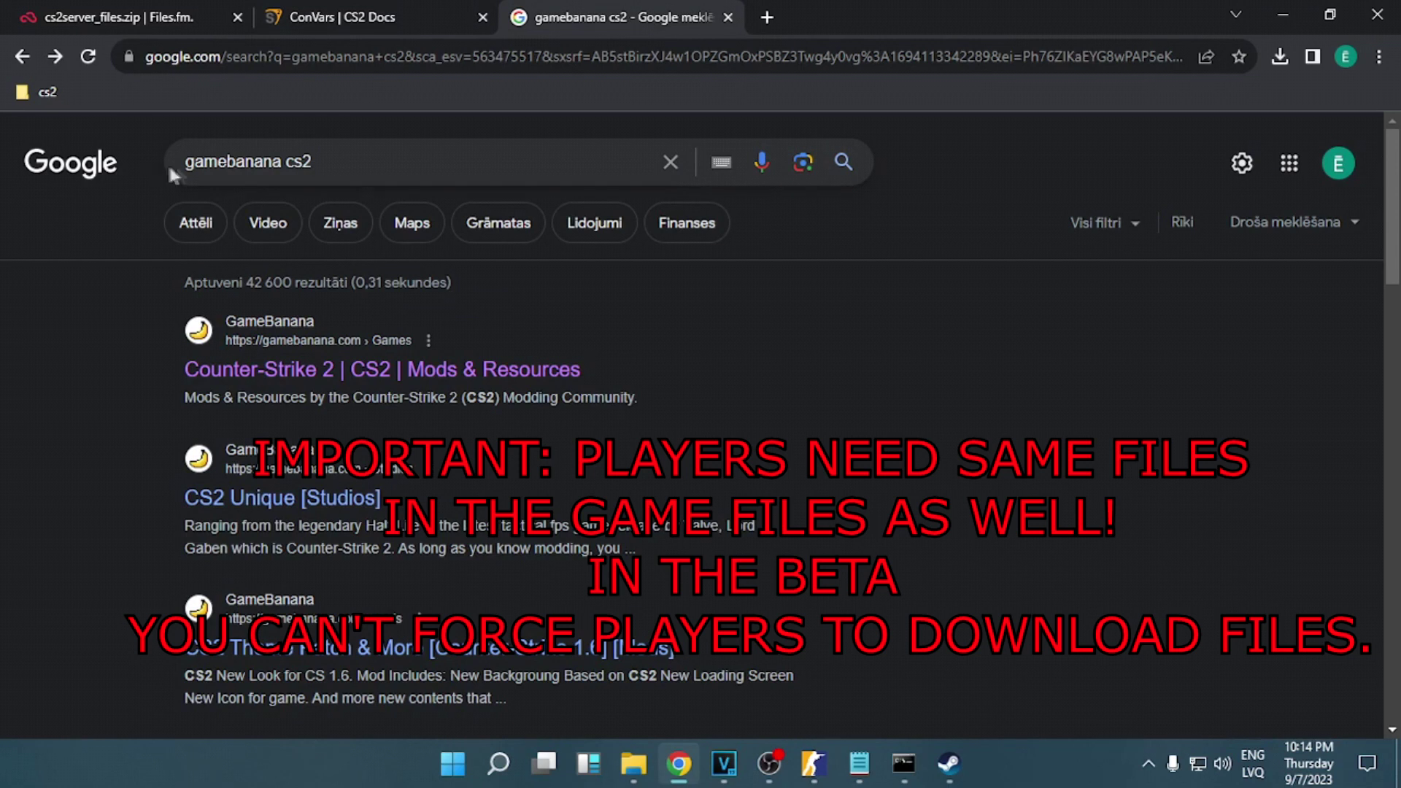
pyautogui.click(350, 379)
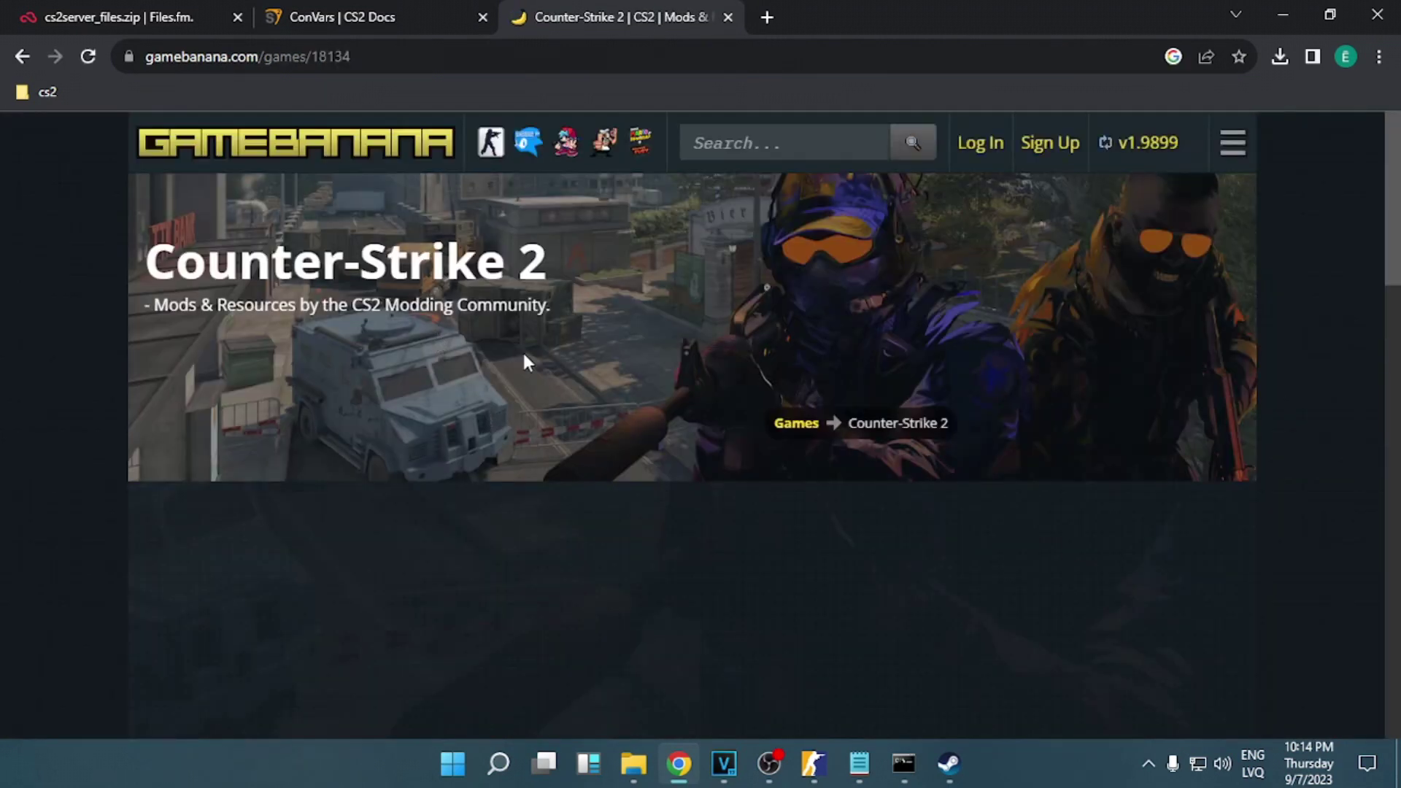
pyautogui.scroll(-10, 290, 349)
pyautogui.scroll(-2, 437, 347)
pyautogui.click(1180, 645)
pyautogui.scroll(-10, 503, 402)
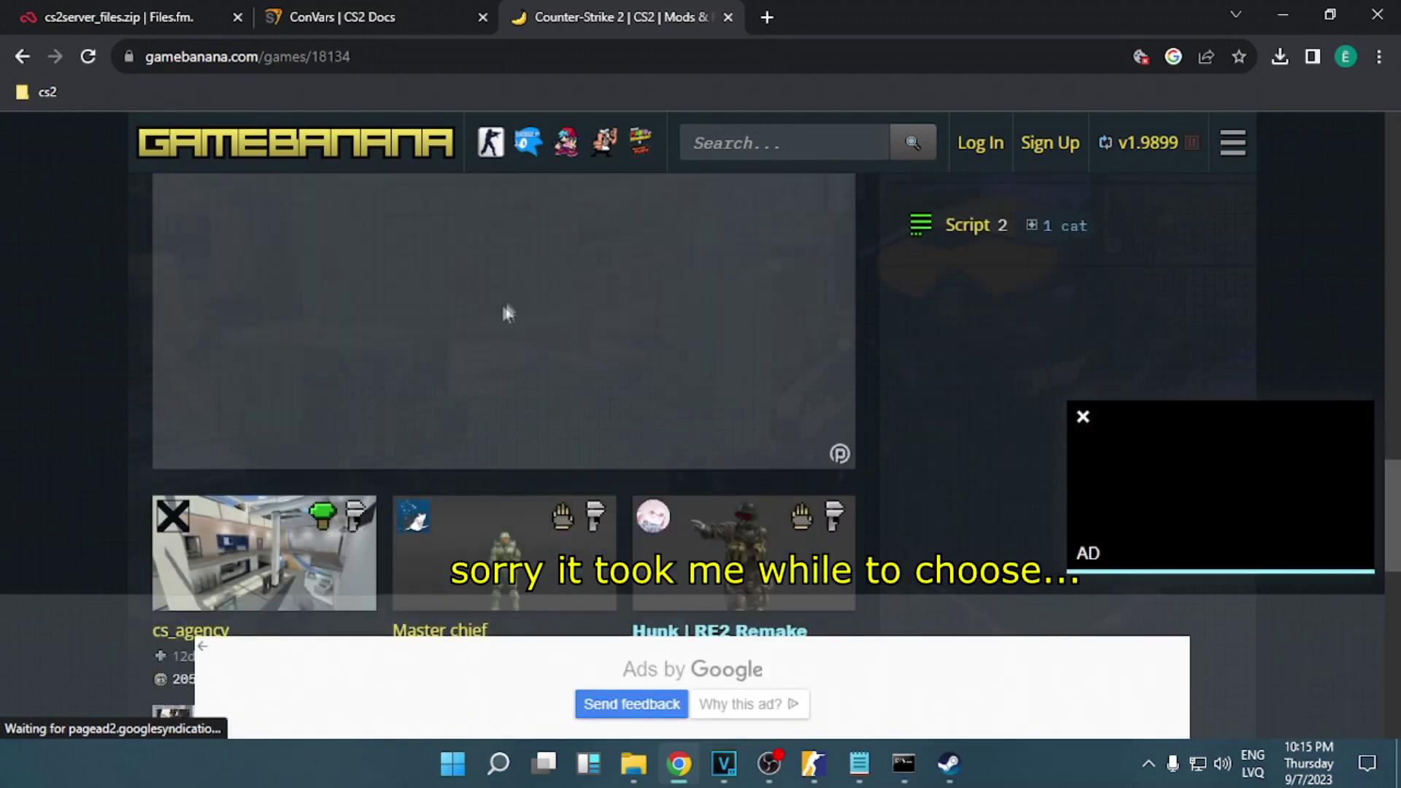
pyautogui.scroll(-2, 254, 361)
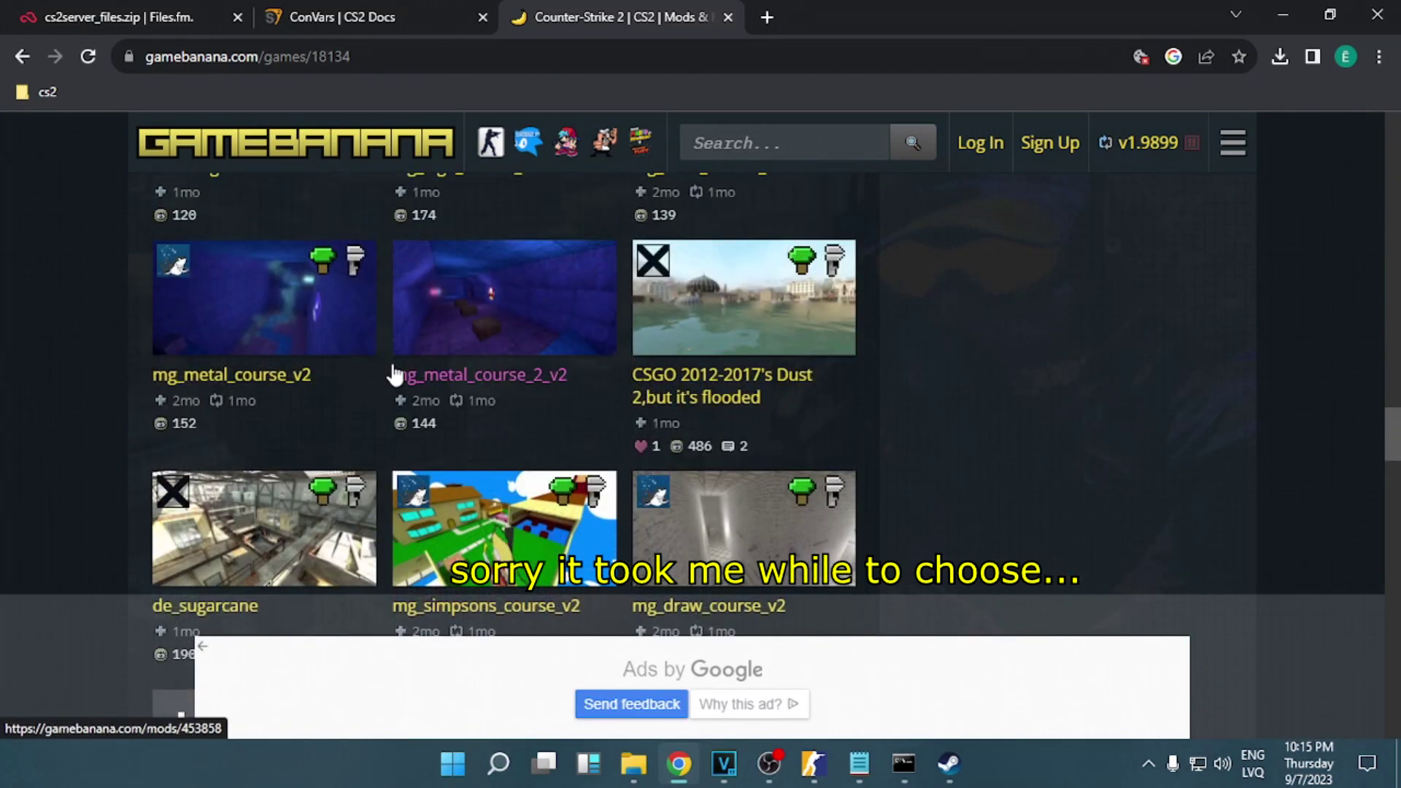
pyautogui.click(729, 383)
pyautogui.scroll(-10, 391, 375)
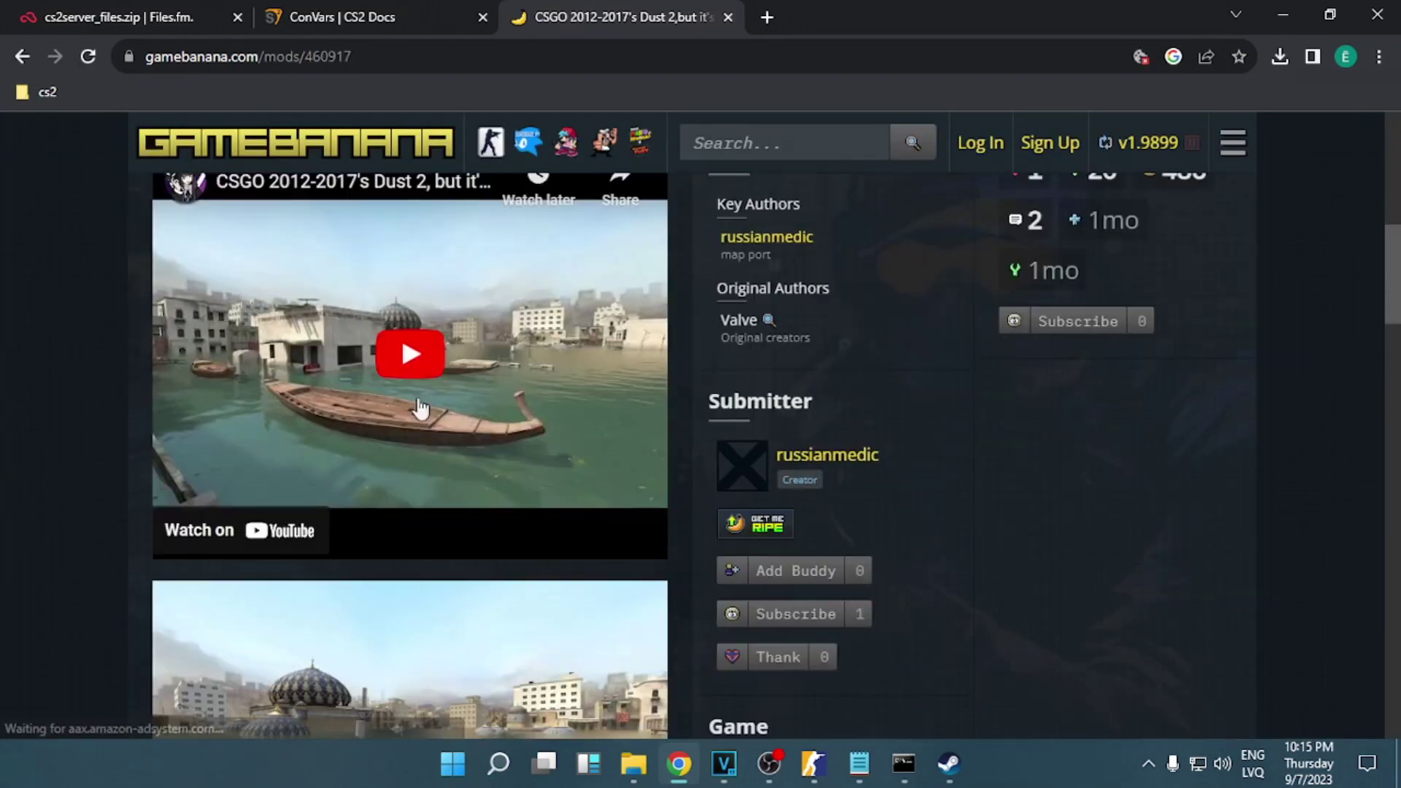
# Step: Download de_flood2.7z, select de_flood2.vpk in 7-Zip, and bring up the game folder
pyautogui.click(292, 418)
pyautogui.click(240, 410)
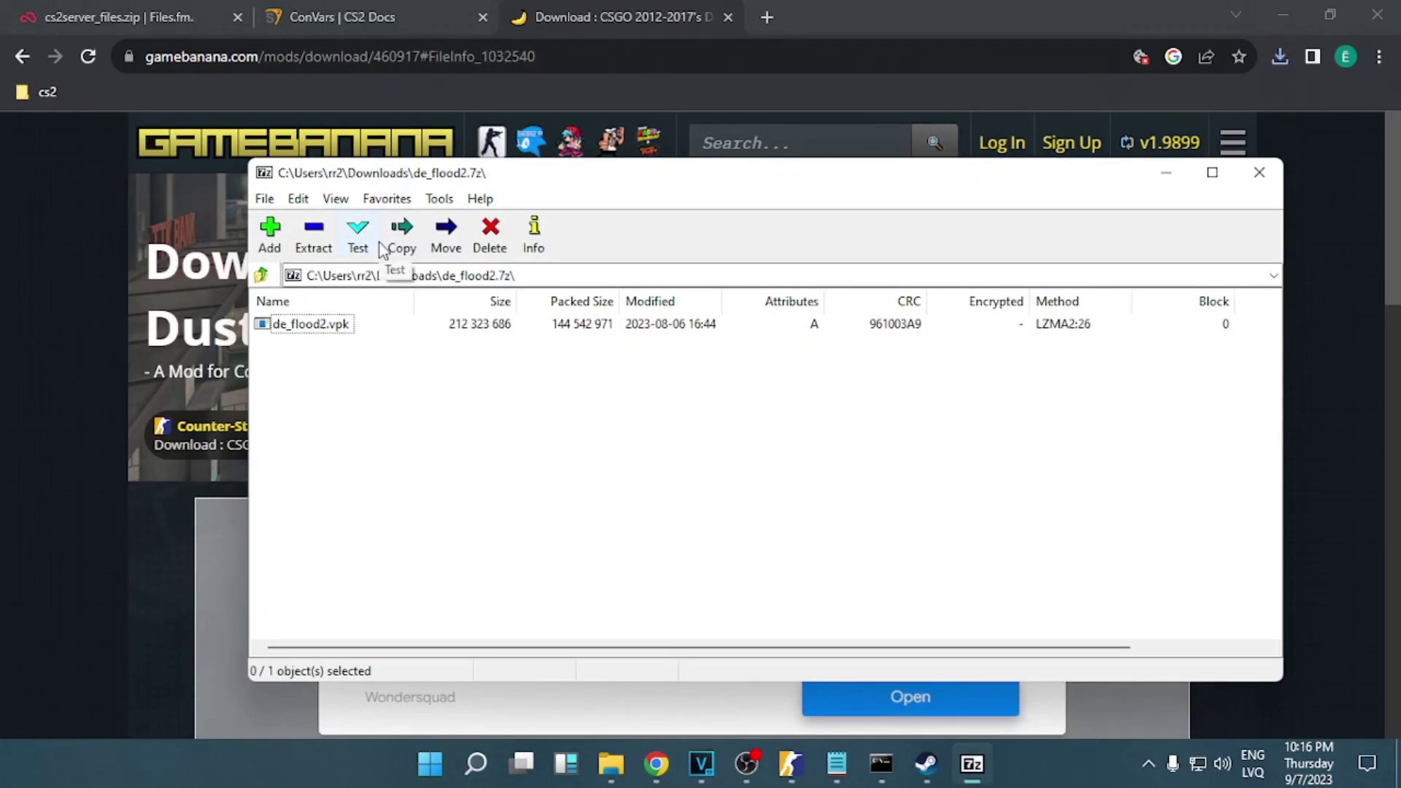
pyautogui.click(292, 330)
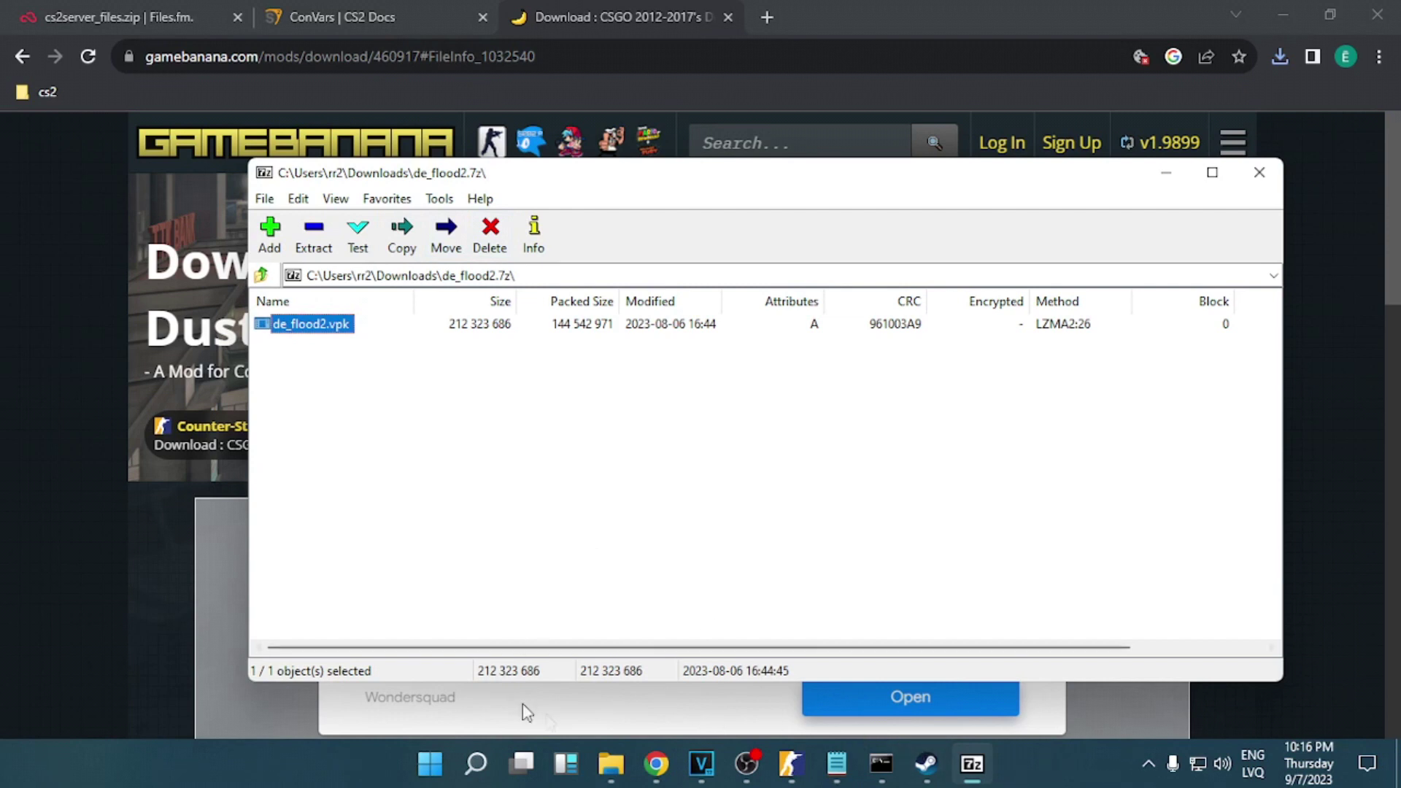
pyautogui.moveTo(617, 775)
pyautogui.click(496, 653)
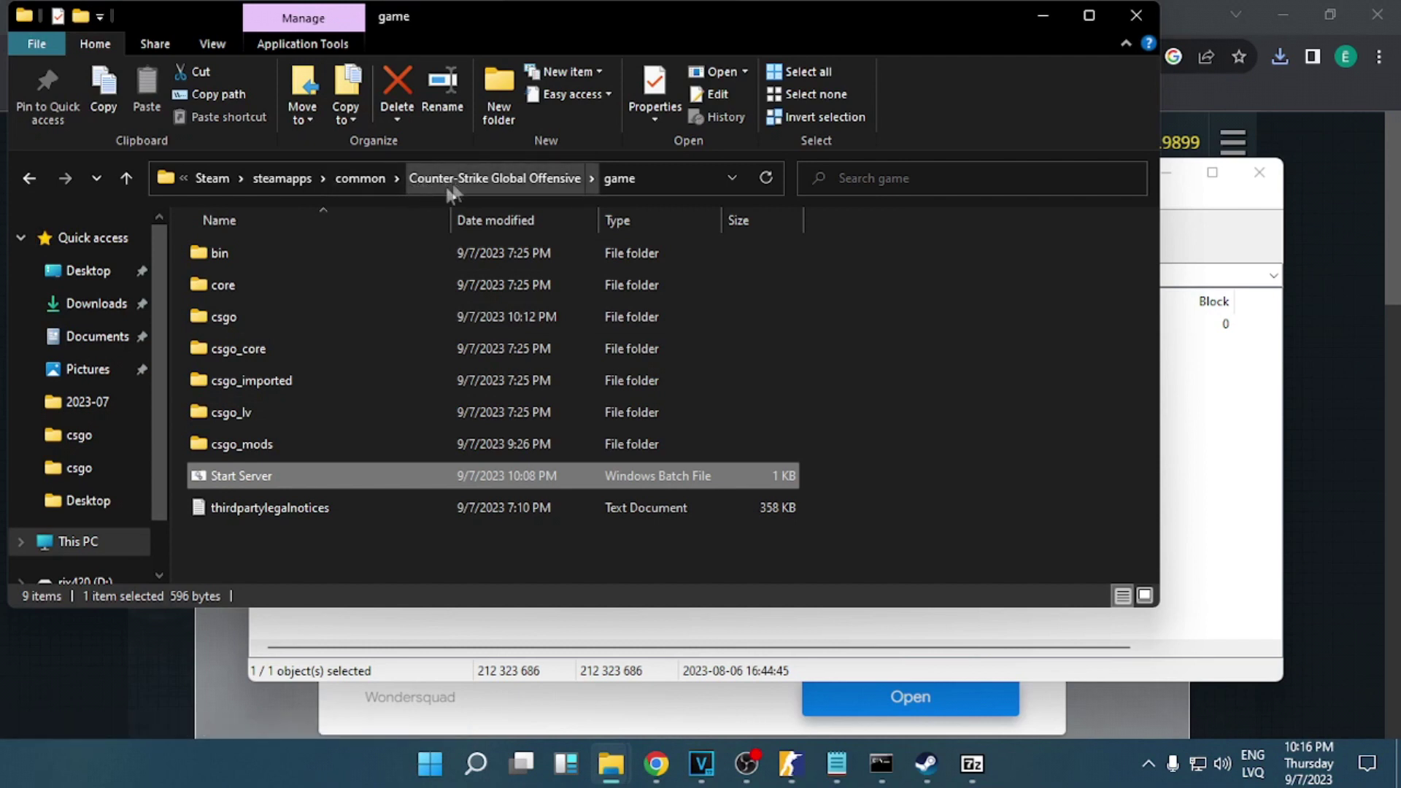
# Step: Drag de_flood2.vpk from 7-Zip into the game\csgo\maps folder
pyautogui.doubleClick(218, 318)
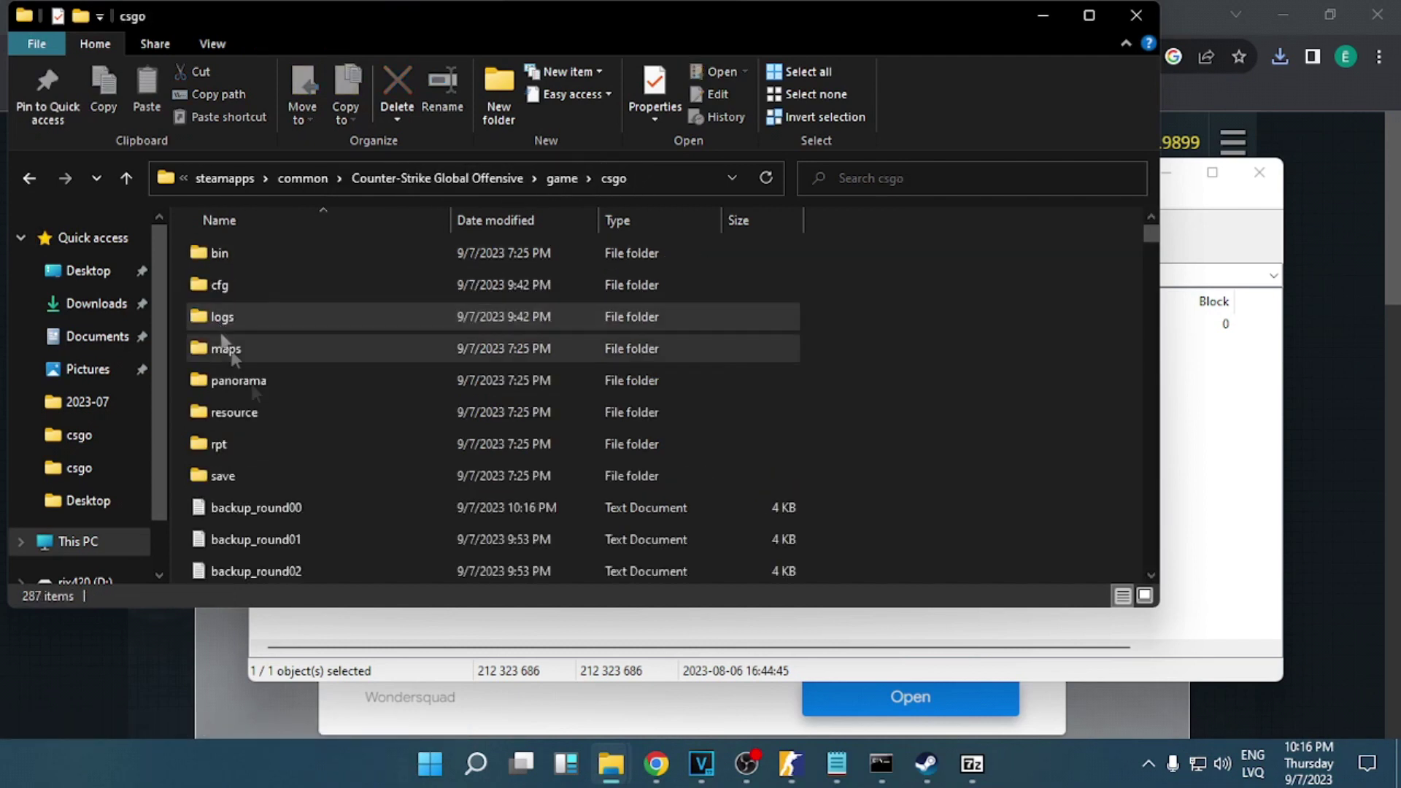
pyautogui.doubleClick(219, 348)
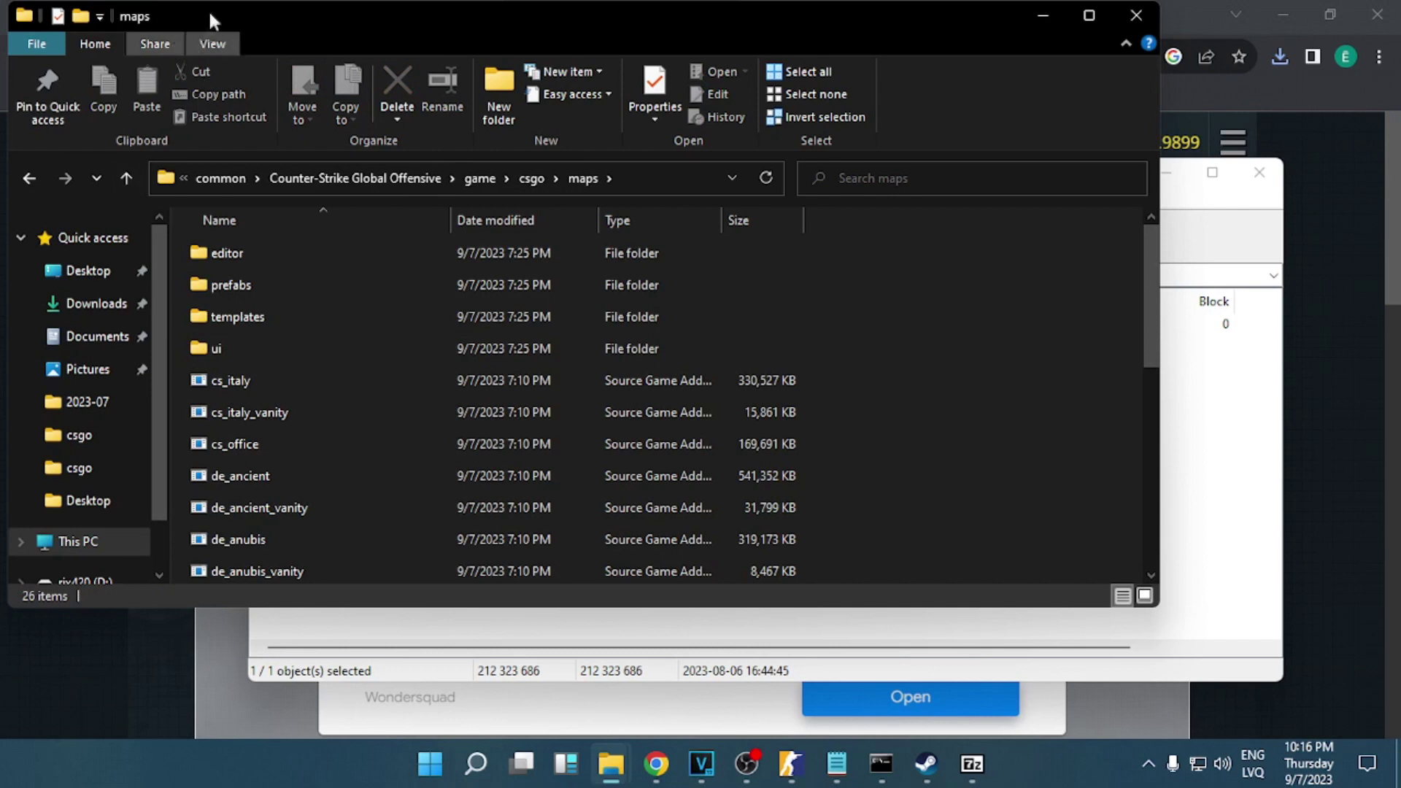
pyautogui.moveTo(210, 16); pyautogui.dragTo(750, 62)
pyautogui.moveTo(312, 324); pyautogui.dragTo(1354, 572)
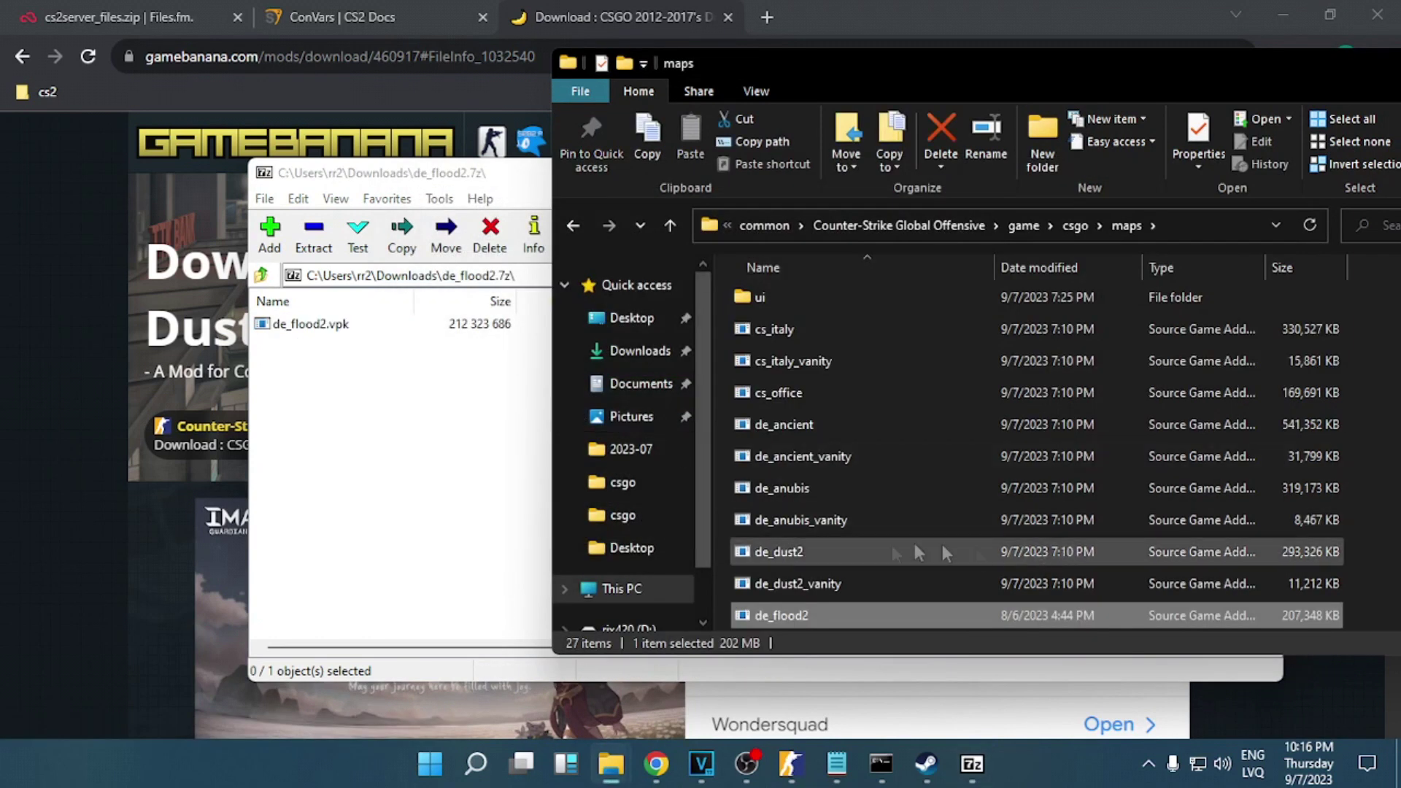
pyautogui.scroll(-1, 877, 553)
# Step: Check the de_flood2 file name in maps, leaving it unchanged
pyautogui.rightClick(777, 523)
pyautogui.click(840, 481)
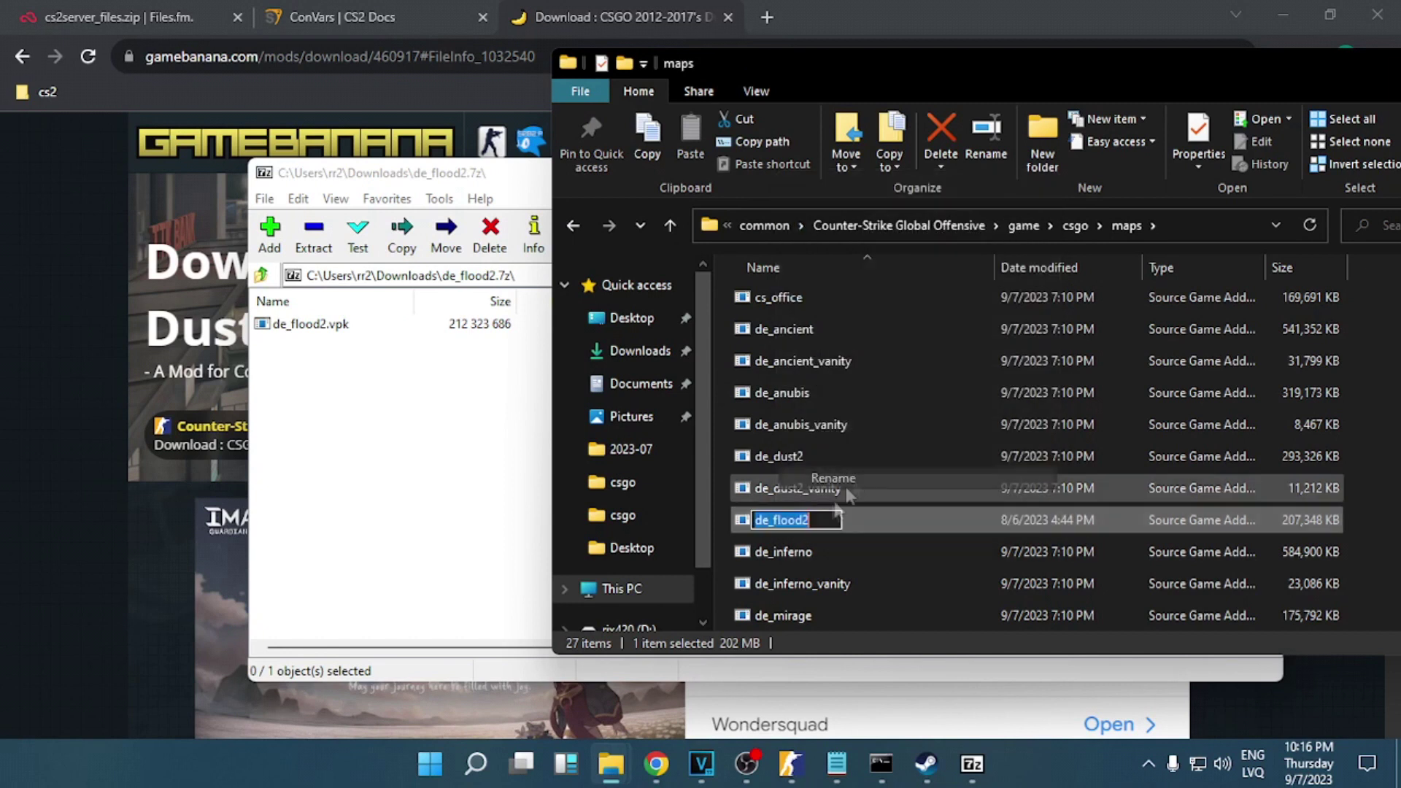
pyautogui.click(815, 521)
pyautogui.click(386, 530)
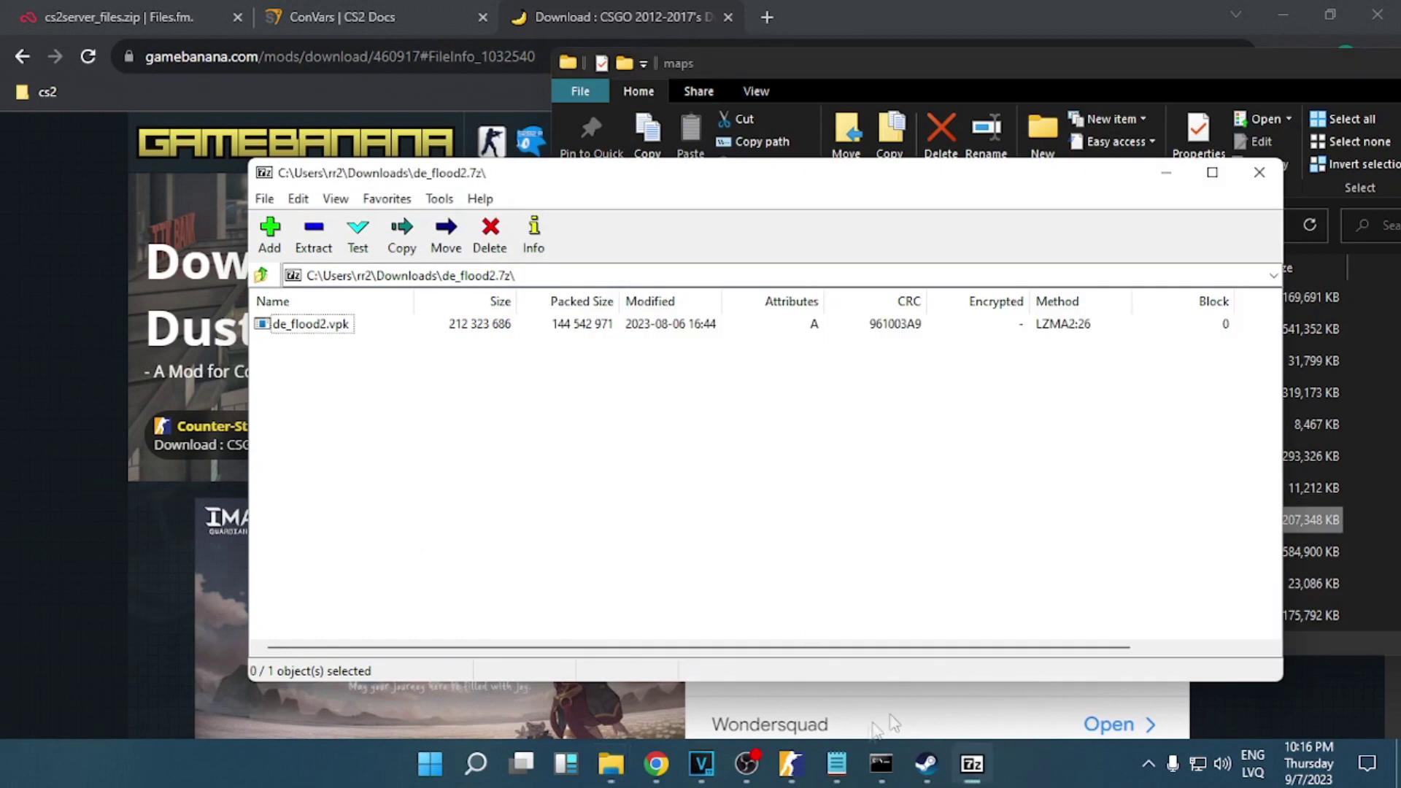
# Step: Load de_flood2 with 'map de_flood2' in the server console and join as Terrorist
pyautogui.click(766, 672)
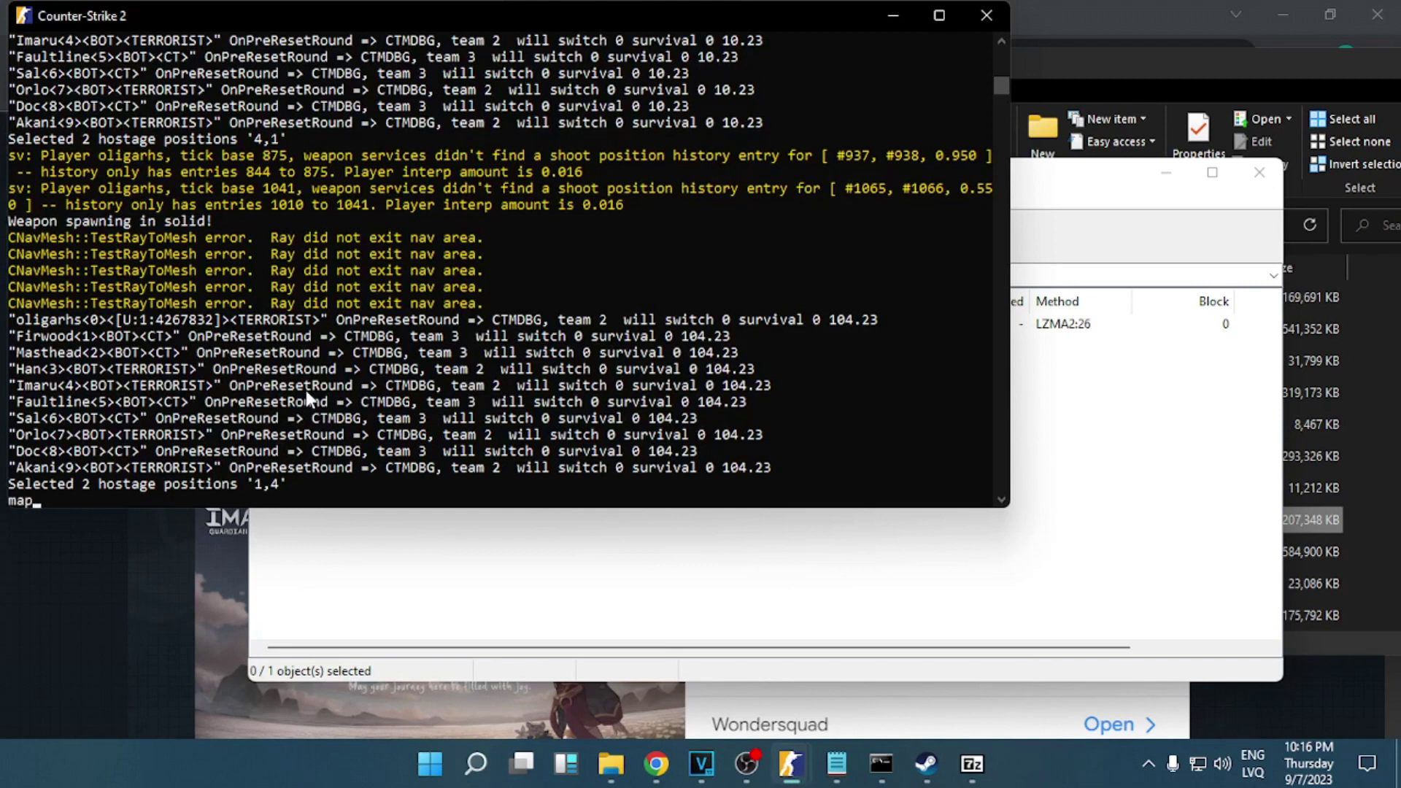
pyautogui.write('map de_flood2')
pyautogui.press('Return')
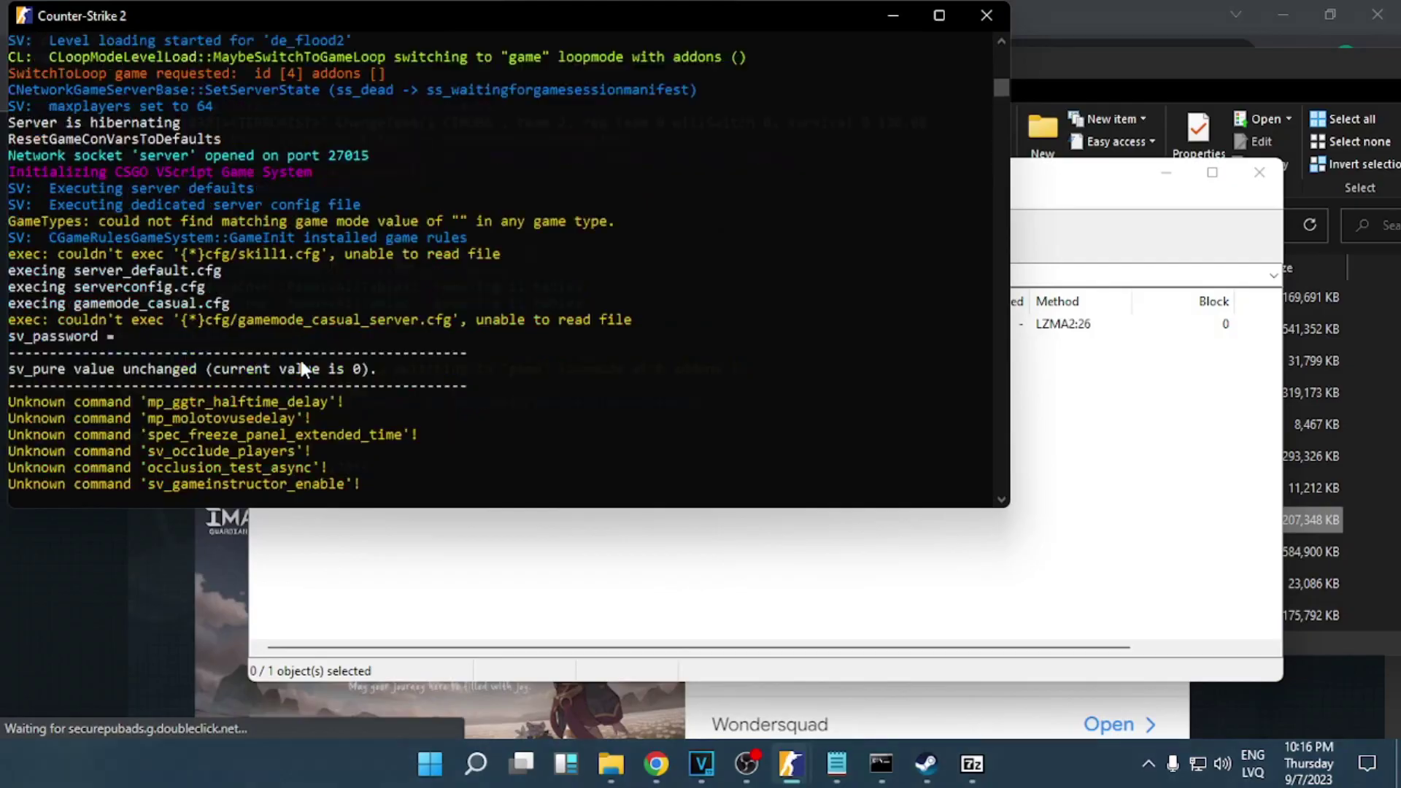
pyautogui.moveTo(791, 763)
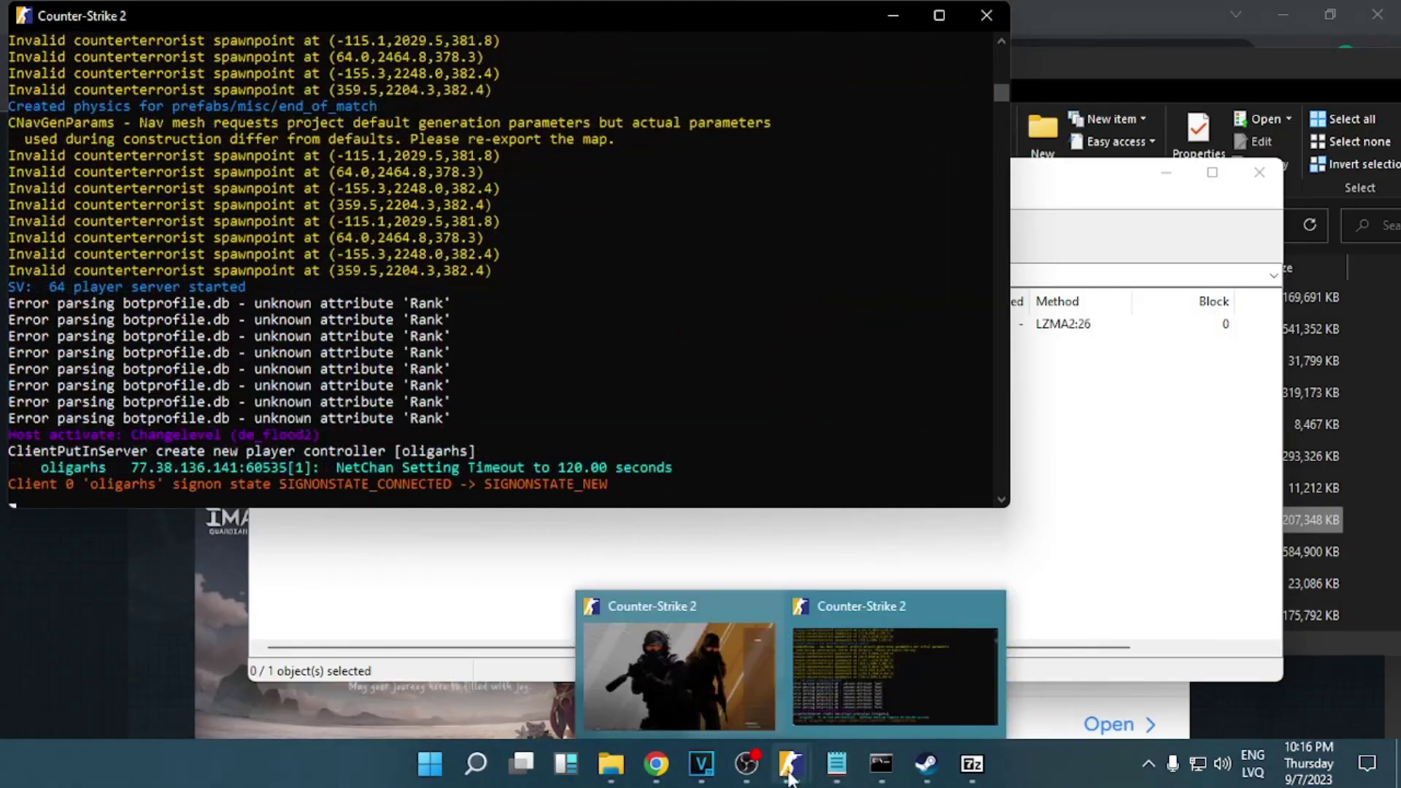
pyautogui.click(740, 691)
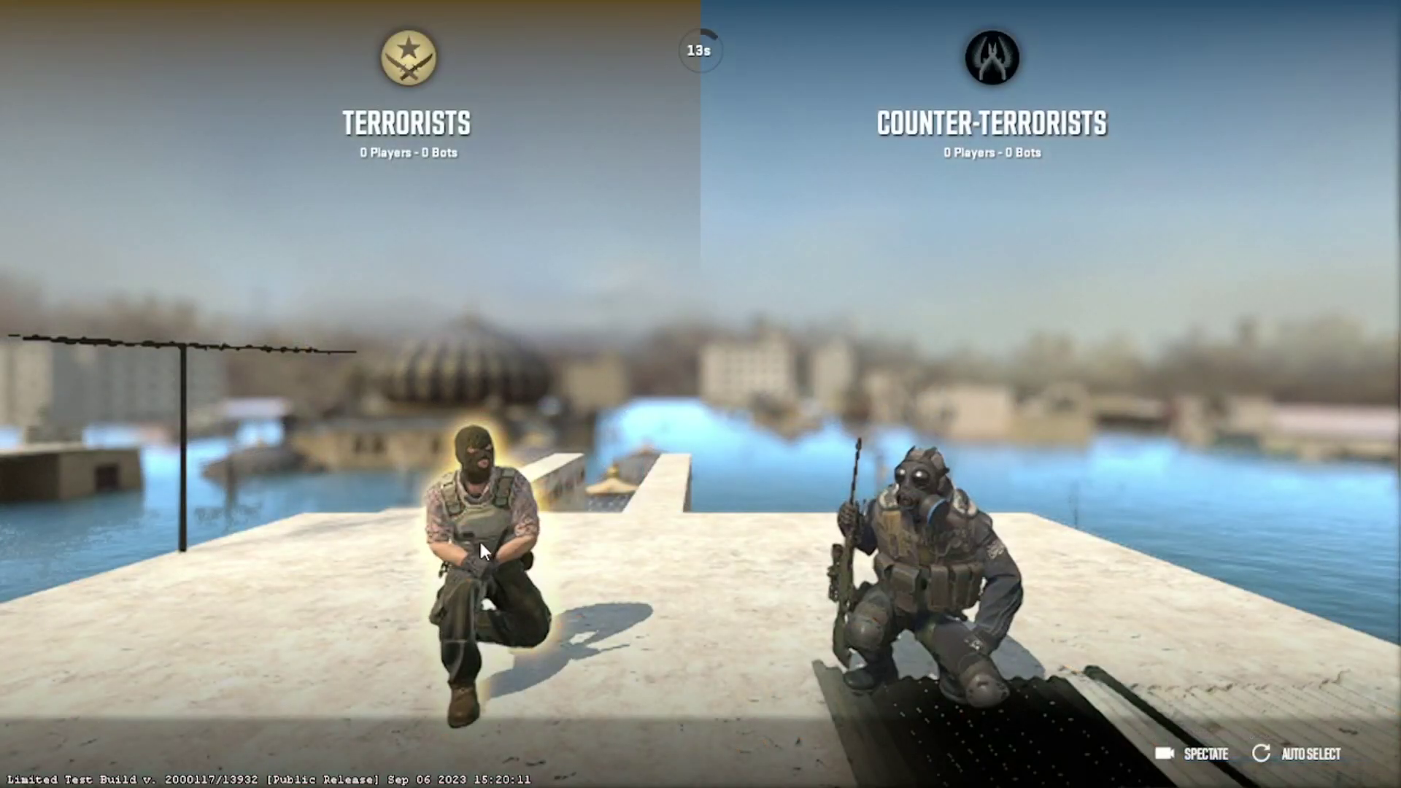
pyautogui.click(443, 563)
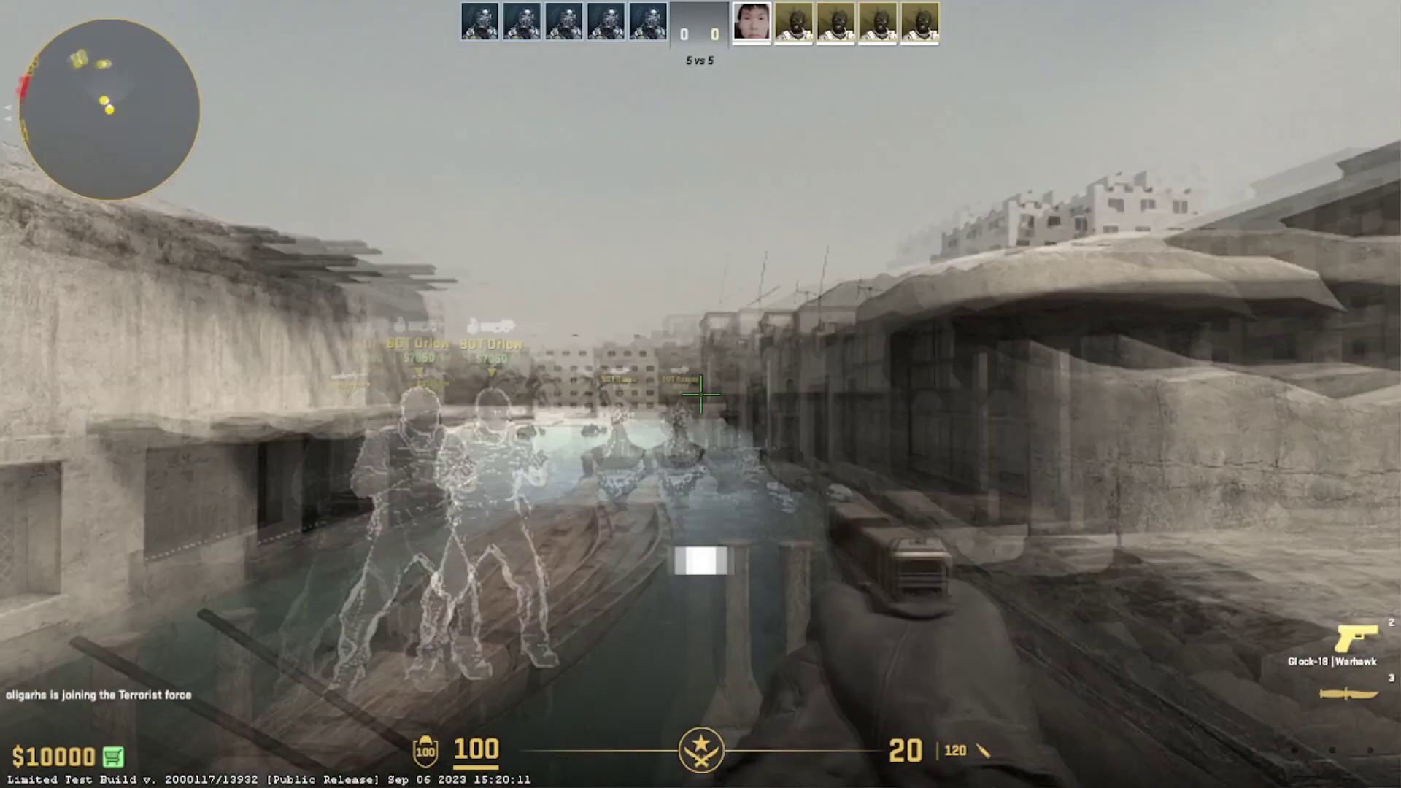
# Step: Swim through the flooded canal past the mosque, switching between knife and Glock-18
pyautogui.press('w')
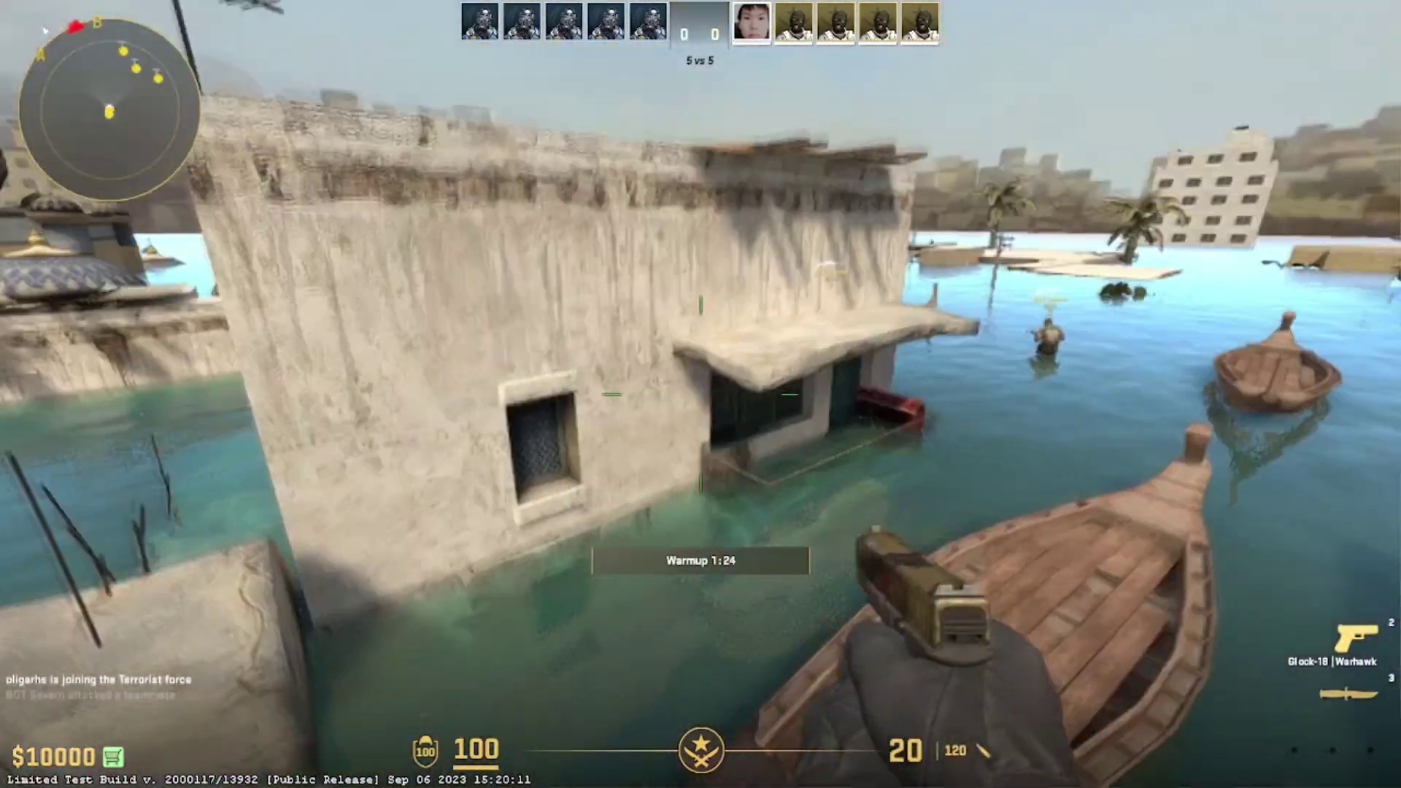
pyautogui.press('3')
pyautogui.press('w')
pyautogui.press('w')
pyautogui.press('w')
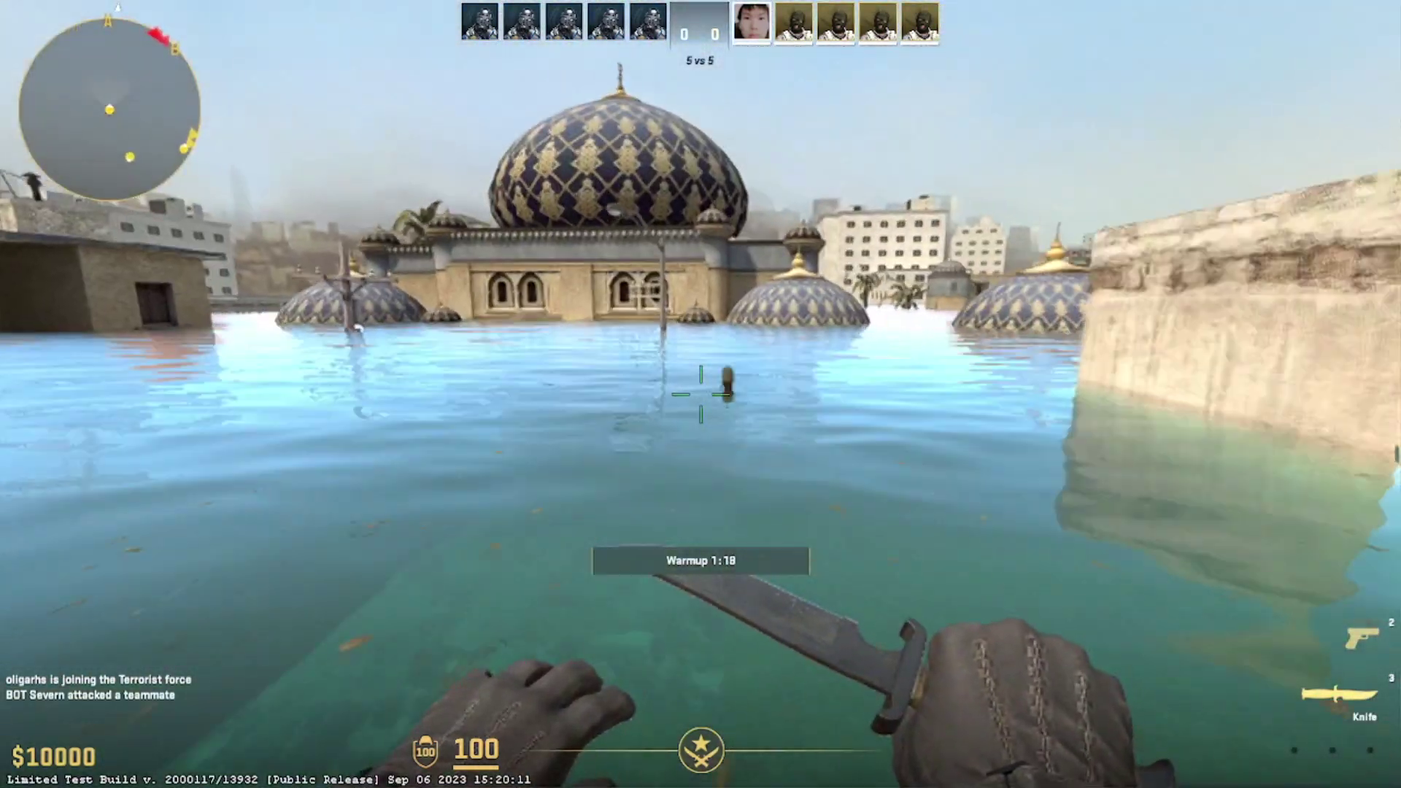
pyautogui.press('w')
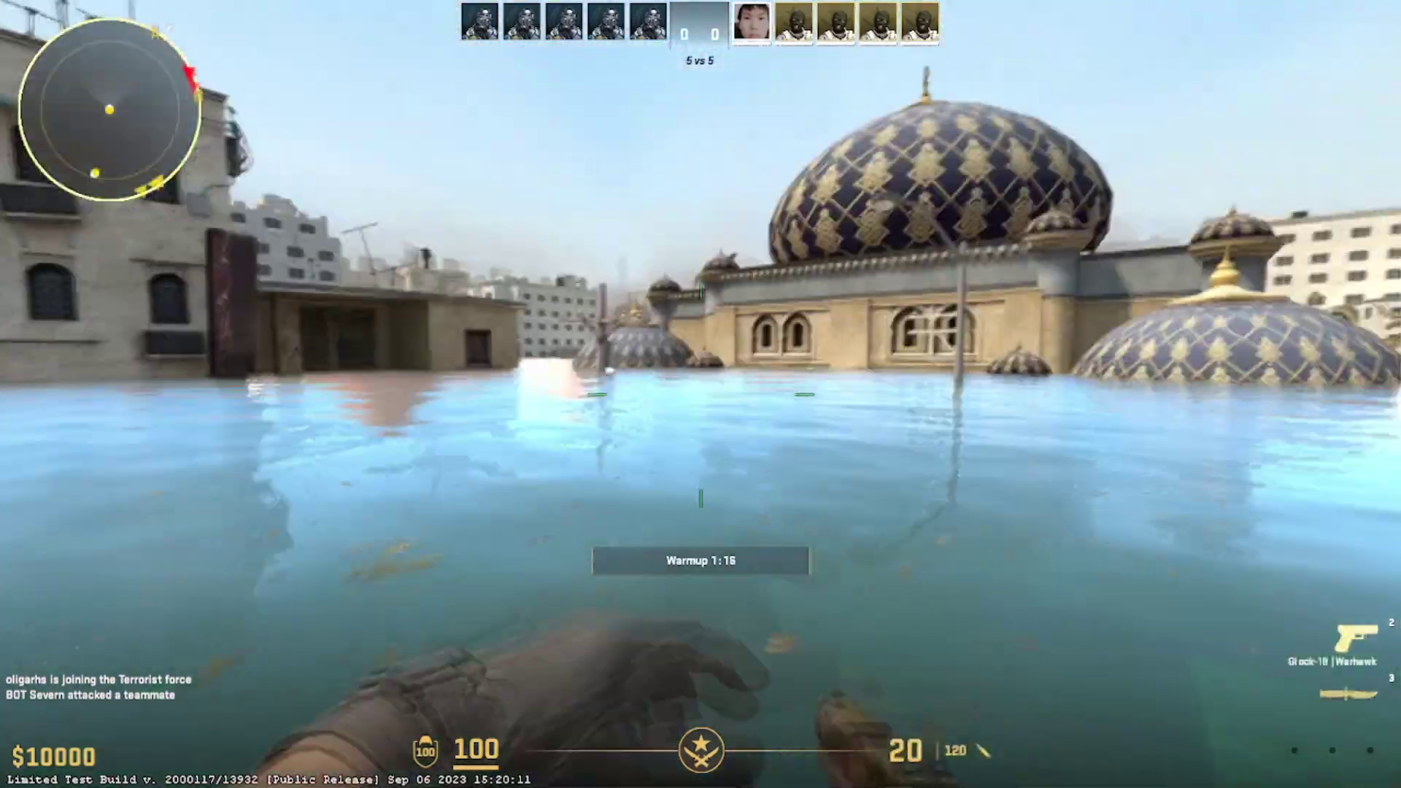
pyautogui.press('w')
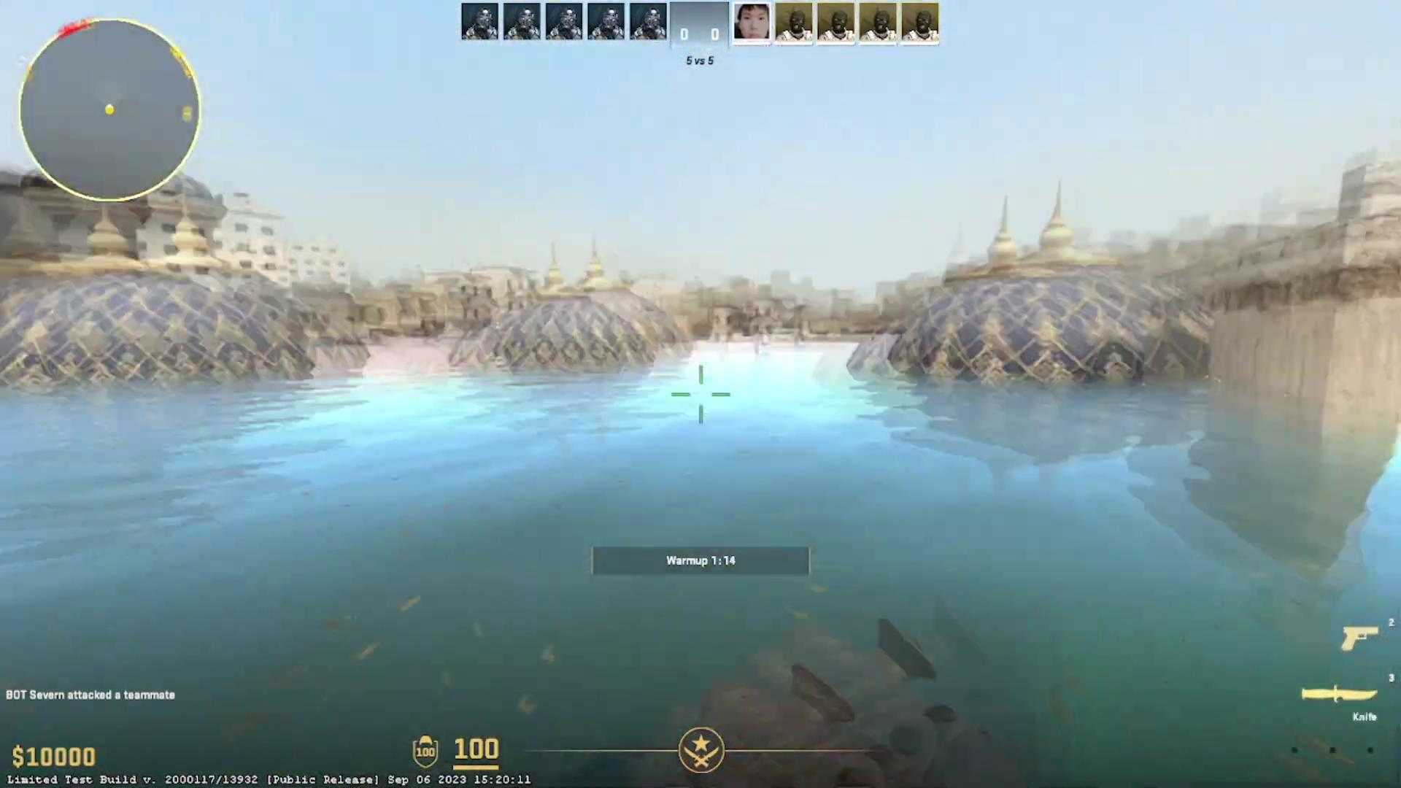
pyautogui.press('2')
pyautogui.press('w')
pyautogui.press('3')
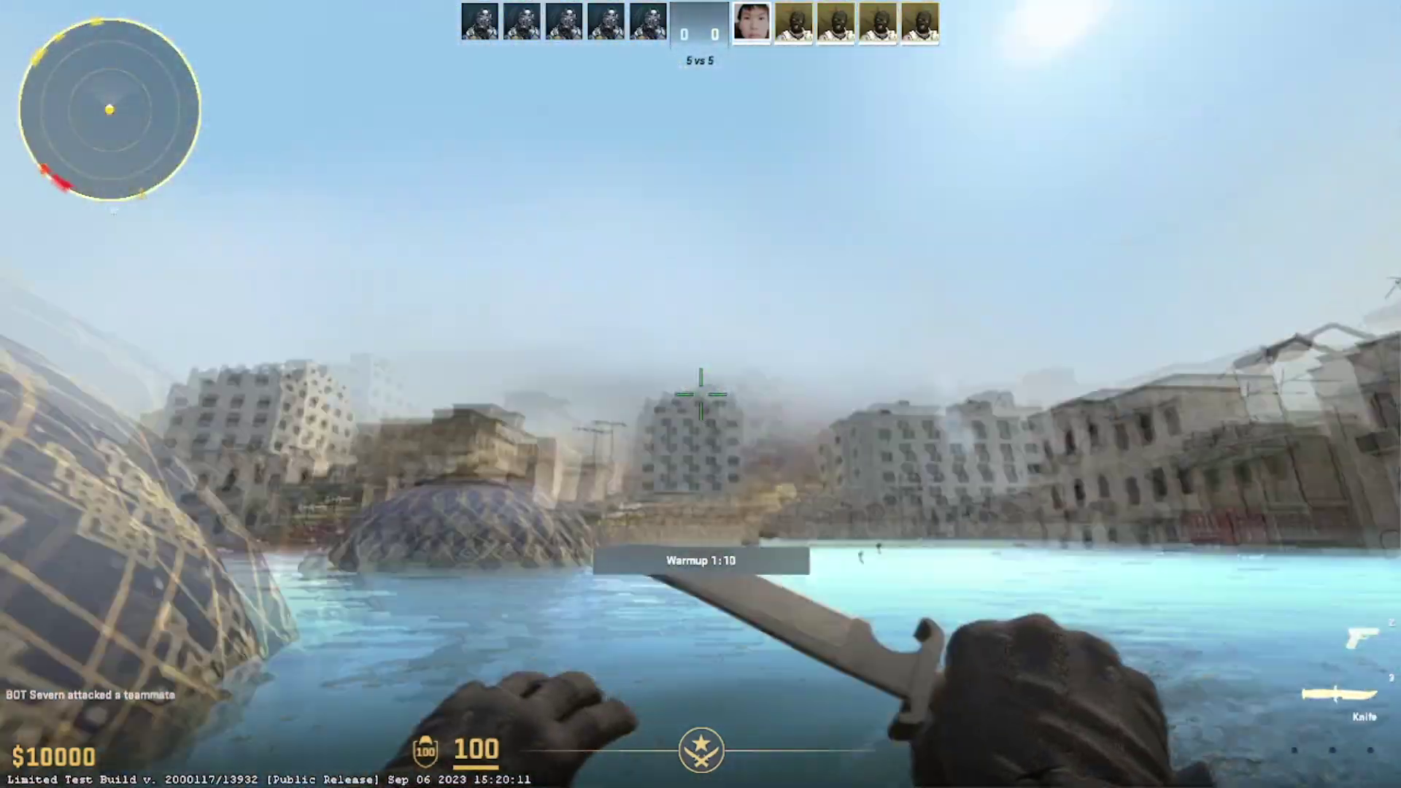